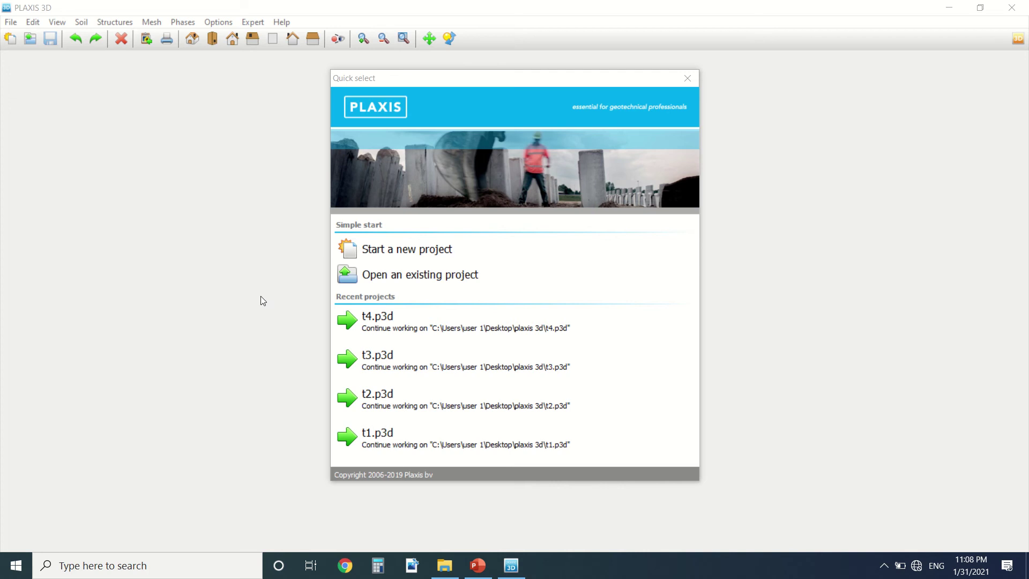
Step: Start a new project and title it "youtube video 1"
{"action": "left_click", "coordinate": [375, 254]}
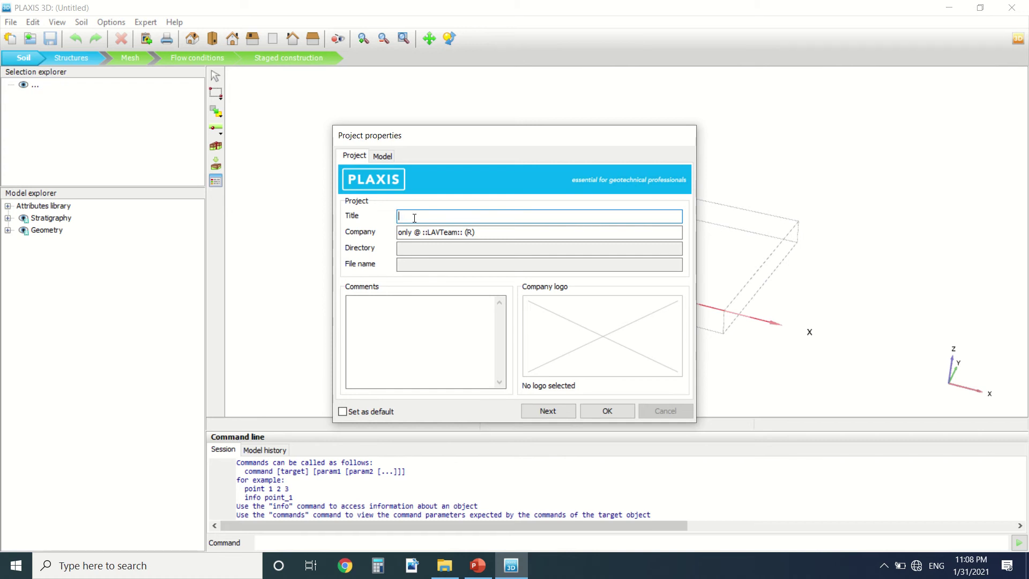
{"action": "type", "text": "youtube vude"}
{"action": "key", "text": "BackSpace"}
{"action": "key", "text": "BackSpace"}
{"action": "key", "text": "BackSpace"}
{"action": "type", "text": "ideo 1"}
{"action": "right_click", "coordinate": [431, 217]}
{"action": "key", "text": "Escape"}
Step: Choose day as the time unit in the project's model properties
{"action": "left_click", "coordinate": [383, 157]}
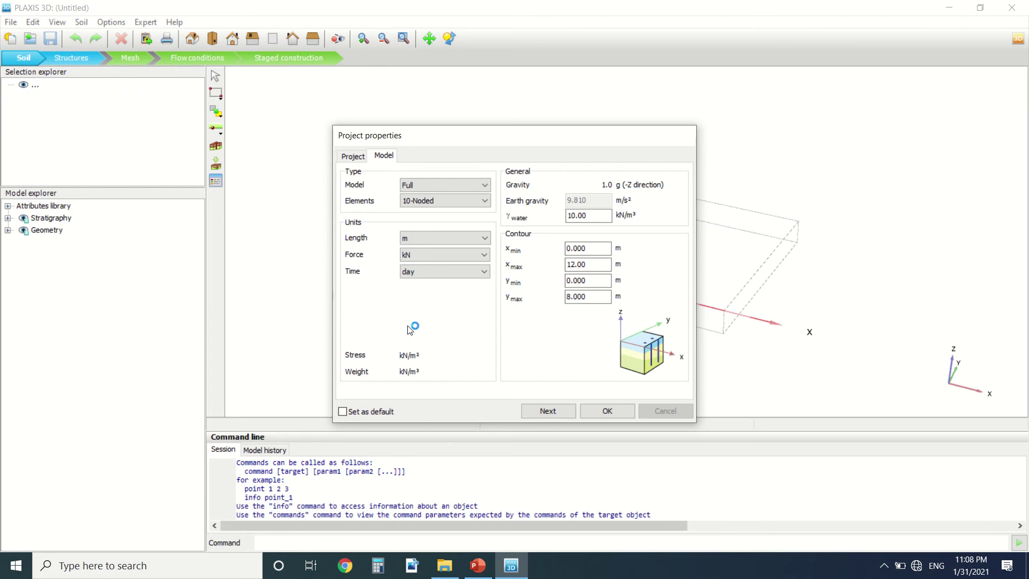
{"action": "left_click", "coordinate": [463, 273]}
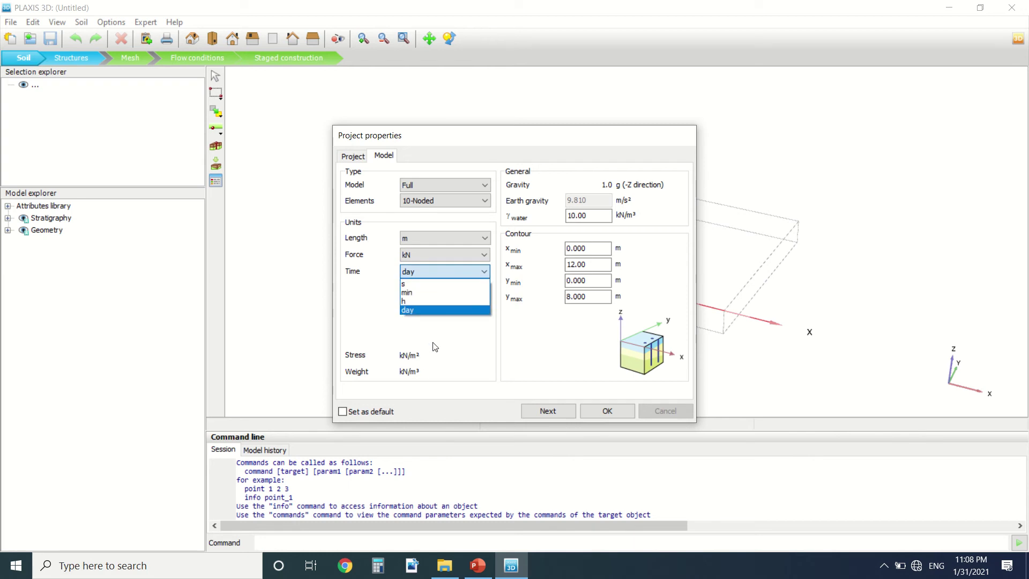
{"action": "left_click", "coordinate": [418, 310]}
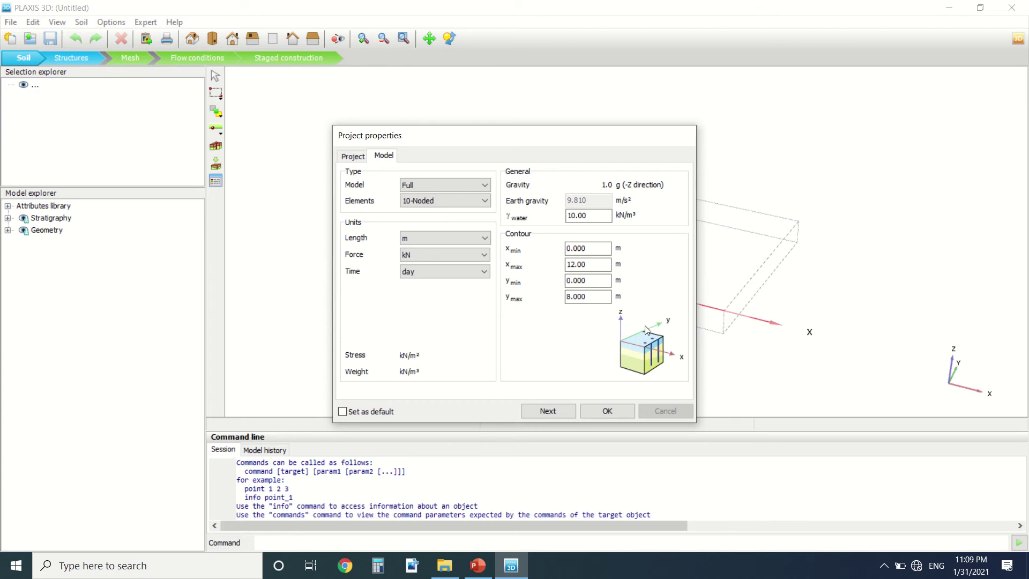
Step: Try to apply a soil contour with minimum x of 12 m and minimum y of 8 m
{"action": "double_click", "coordinate": [590, 248]}
{"action": "type", "text": "12"}
{"action": "left_click", "coordinate": [595, 279]}
{"action": "double_click", "coordinate": [594, 280]}
{"action": "type", "text": "8"}
{"action": "left_click", "coordinate": [611, 411]}
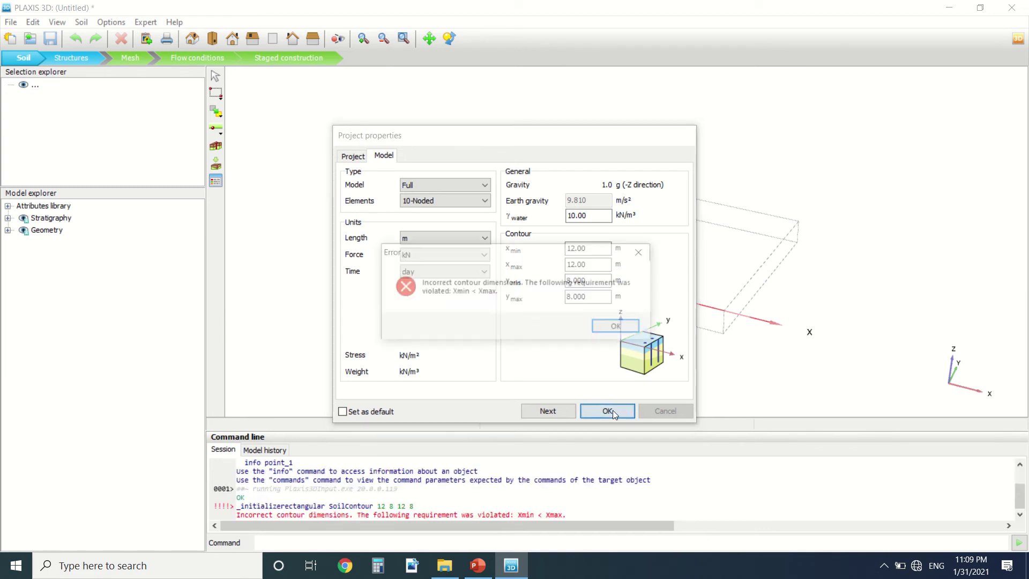
{"action": "left_click", "coordinate": [601, 331]}
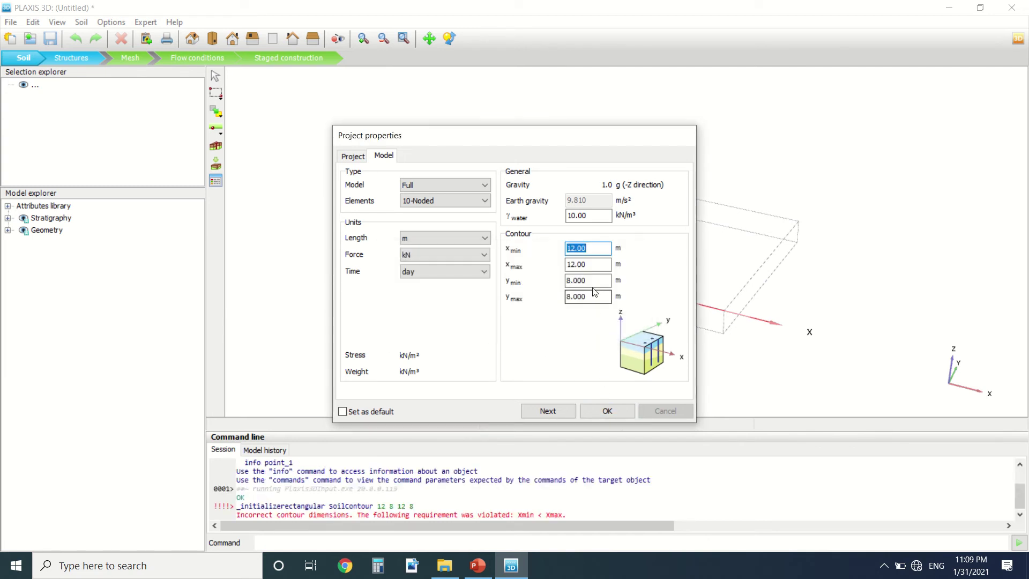
Step: Set the contour's minimum x to -12 m and minimum y to -8 m, and apply the project properties
{"action": "type", "text": "-12"}
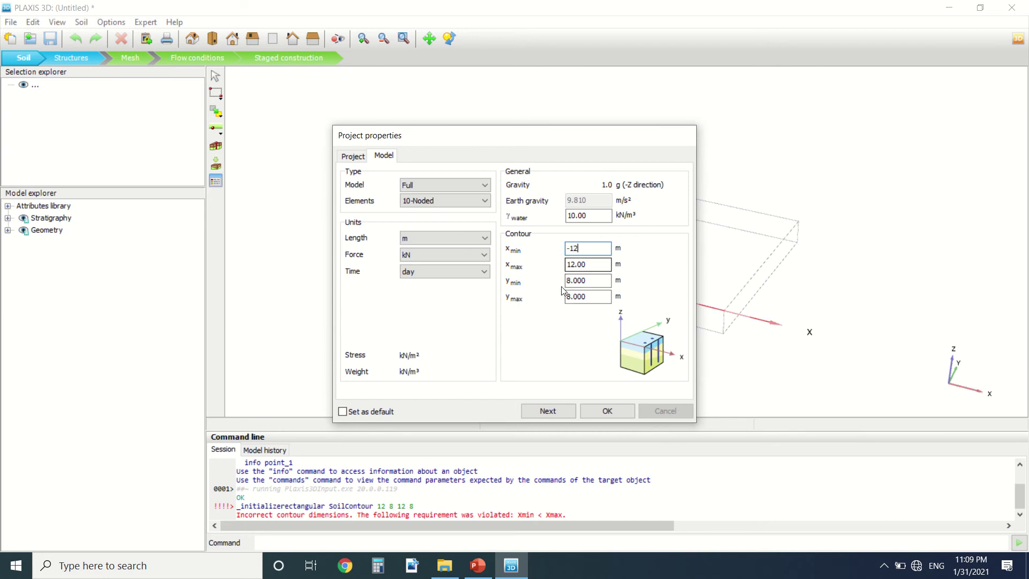
{"action": "key", "text": "Tab"}
{"action": "key", "text": "Tab"}
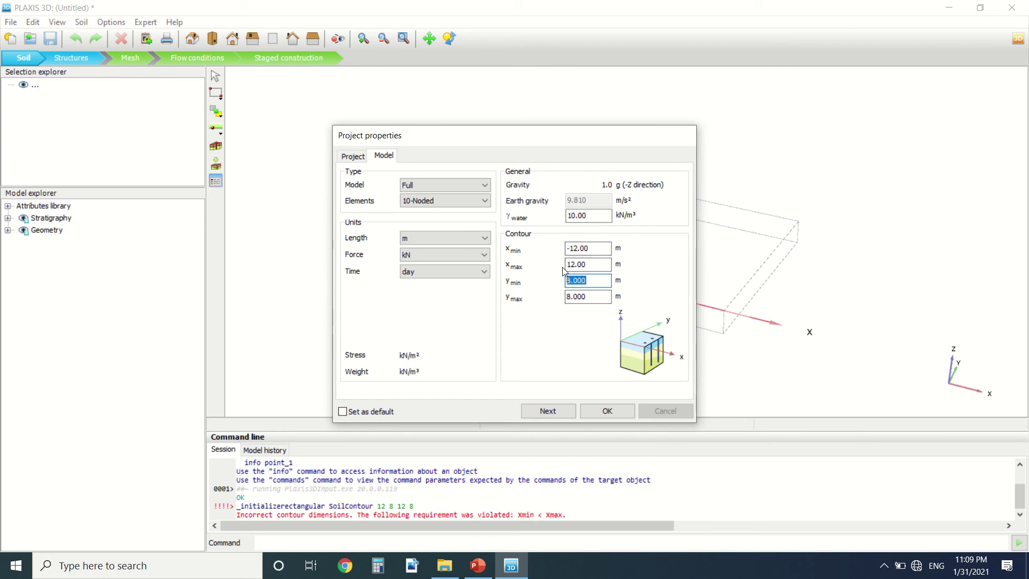
{"action": "type", "text": "-12"}
{"action": "key", "text": "BackSpace"}
{"action": "key", "text": "BackSpace"}
{"action": "type", "text": "78"}
{"action": "key", "text": "BackSpace"}
{"action": "key", "text": "BackSpace"}
{"action": "type", "text": "8"}
{"action": "left_click", "coordinate": [595, 412]}
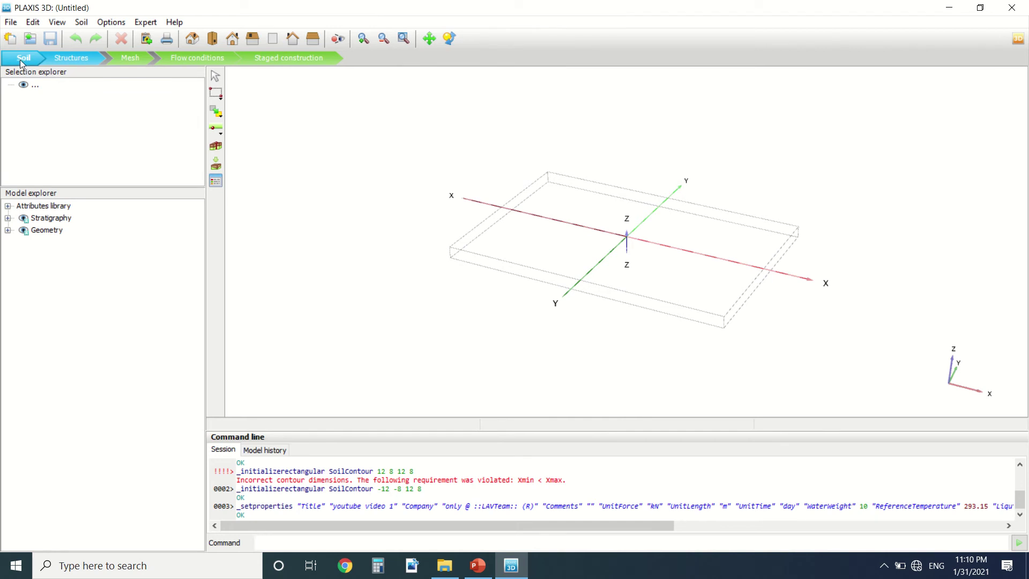
{"action": "left_click", "coordinate": [71, 58]}
{"action": "left_click", "coordinate": [32, 60]}
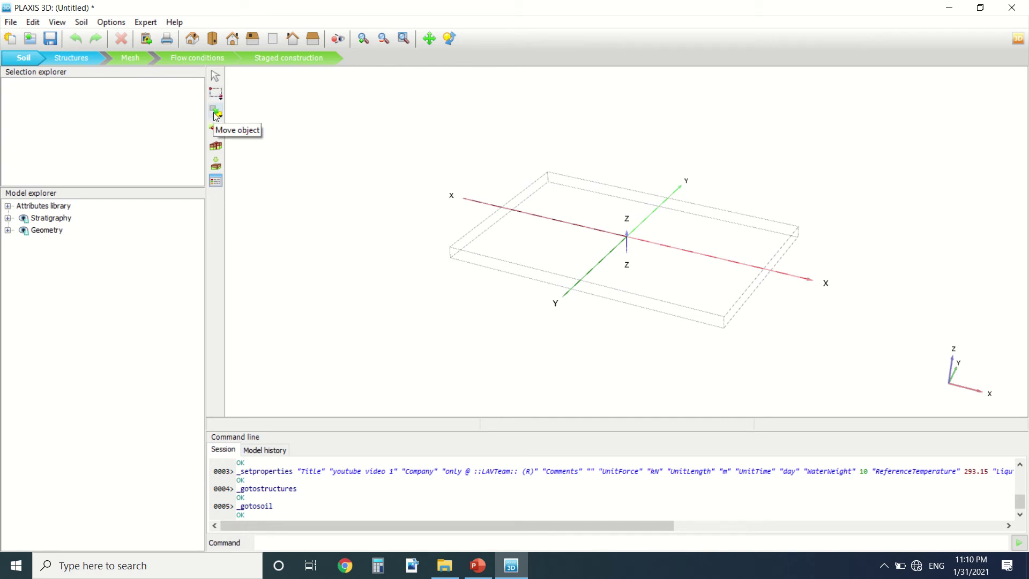
{"action": "left_click", "coordinate": [214, 131]}
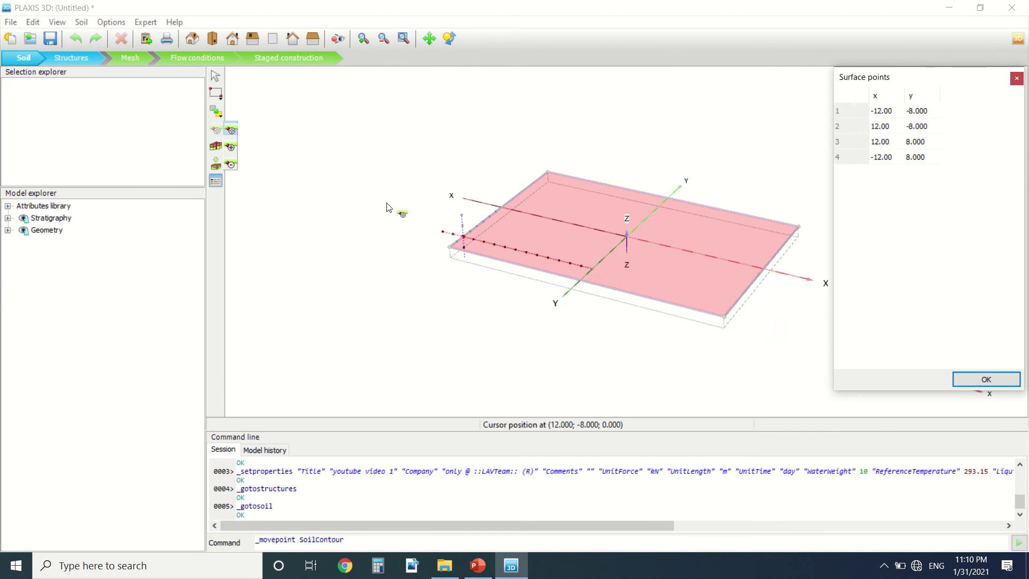
{"action": "left_click", "coordinate": [234, 135]}
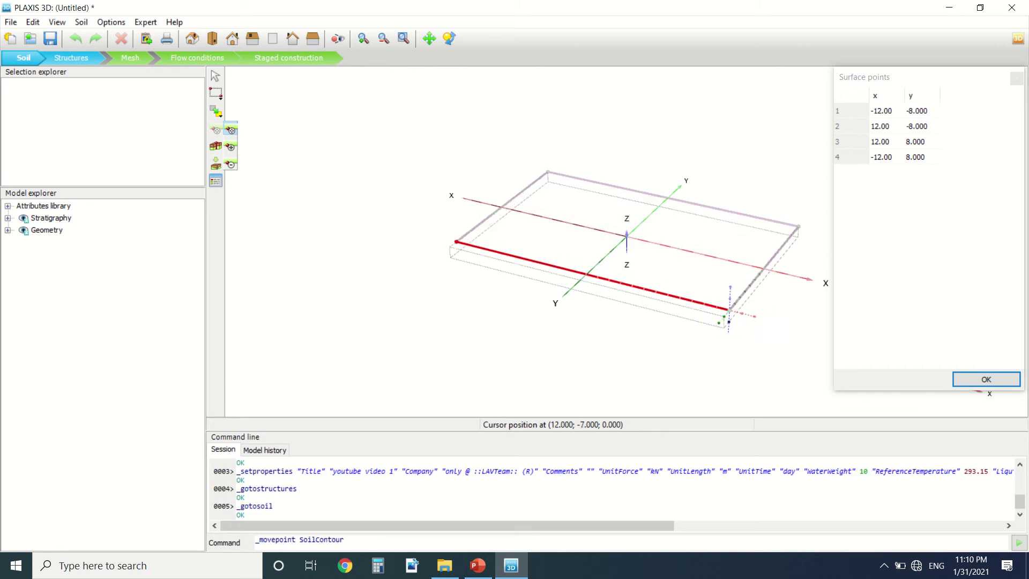
{"action": "left_click", "coordinate": [563, 268]}
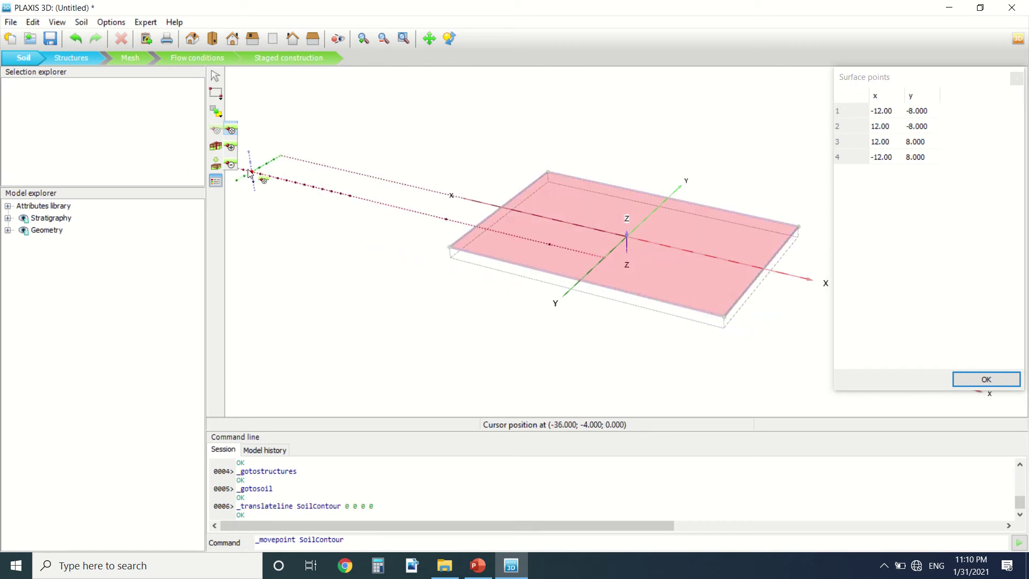
{"action": "key", "text": "Escape"}
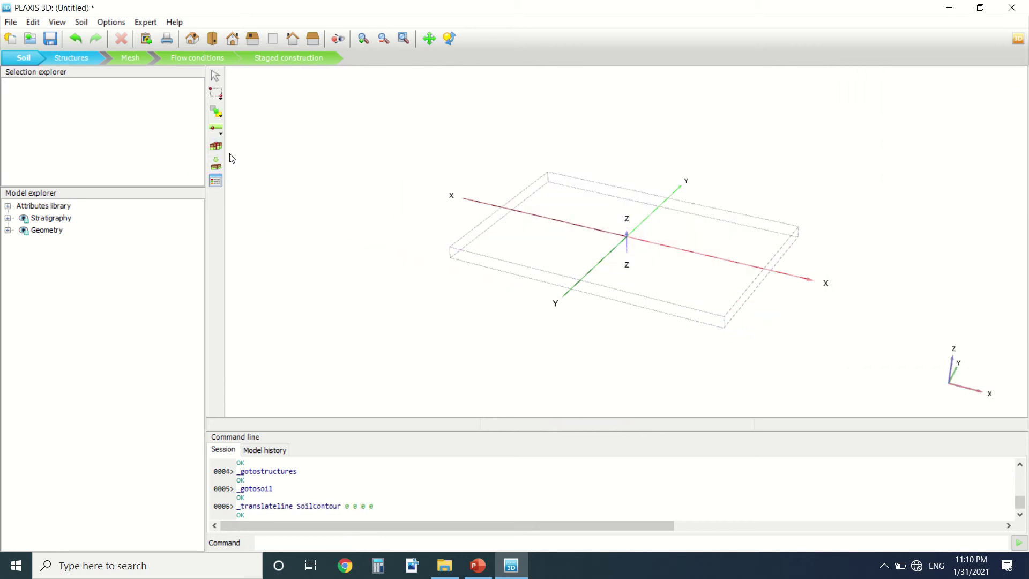
{"action": "left_click", "coordinate": [216, 130]}
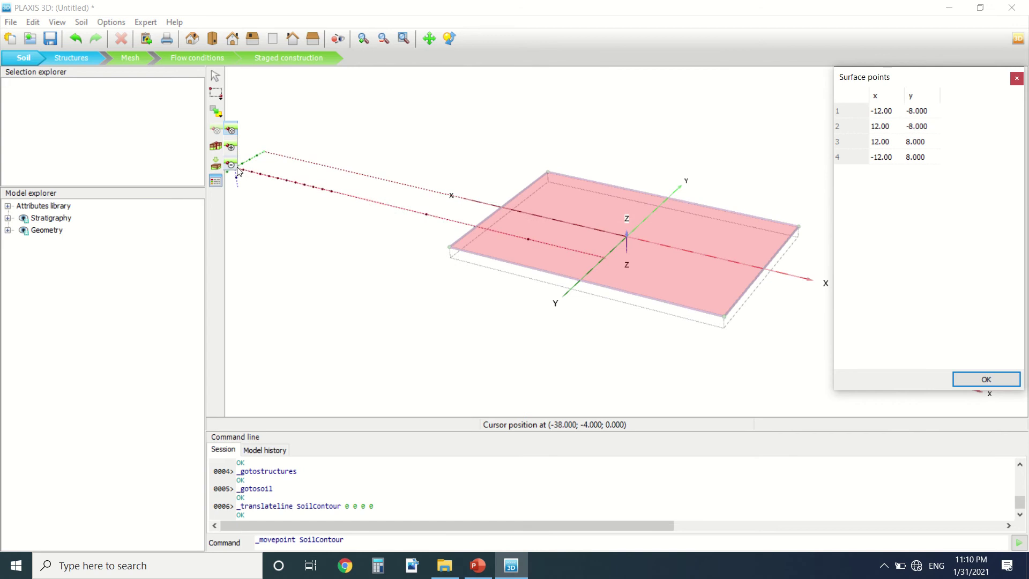
{"action": "key", "text": "Escape"}
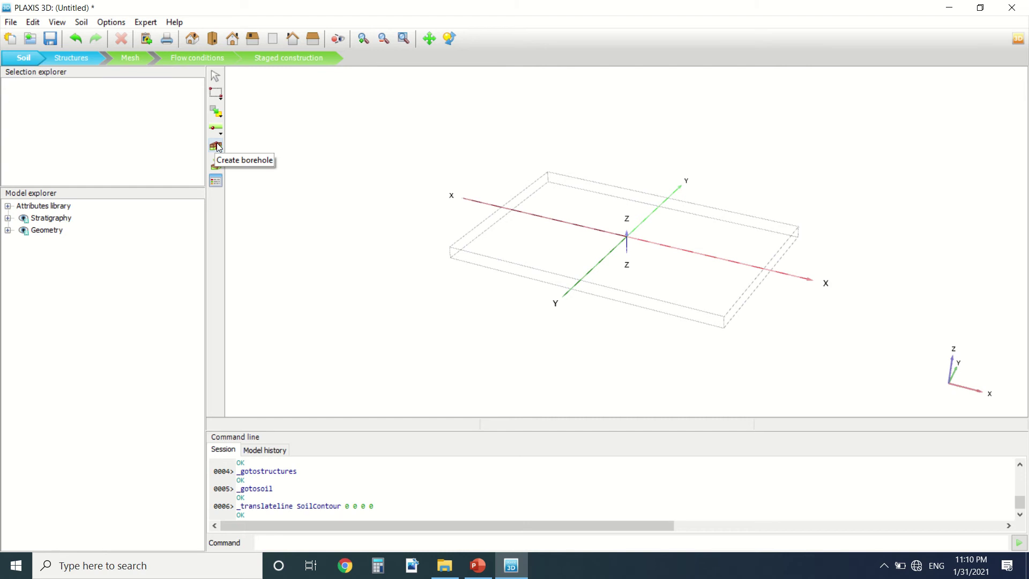
Step: Create a borehole at the model origin (0, 0)
{"action": "left_click", "coordinate": [217, 146]}
{"action": "left_click", "coordinate": [216, 147]}
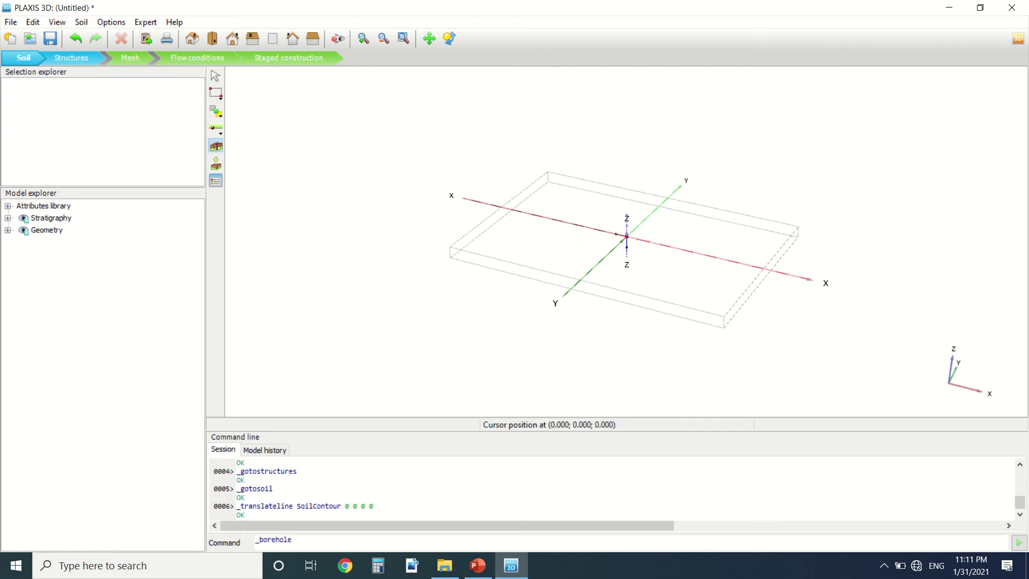
{"action": "left_click", "coordinate": [625, 234]}
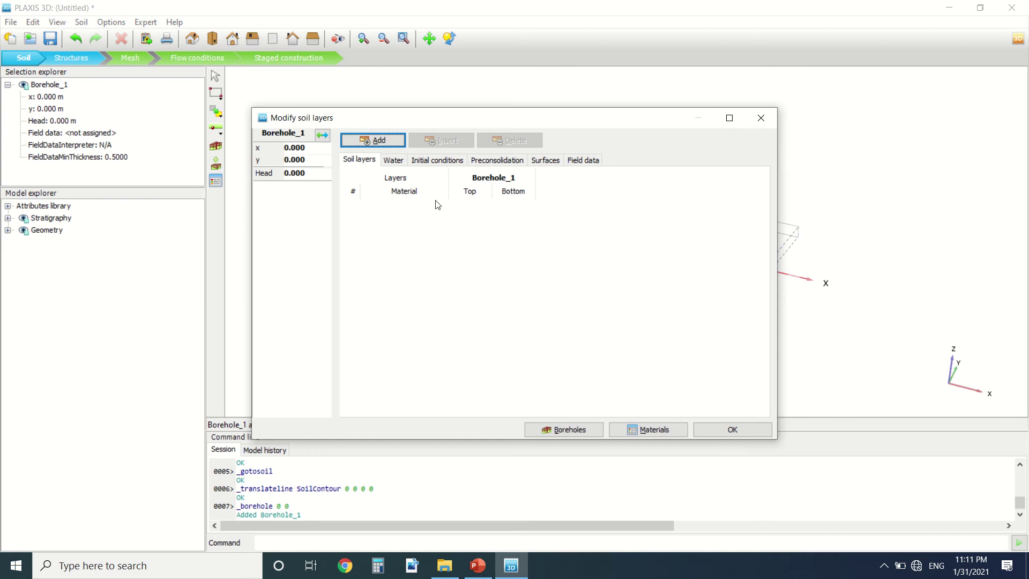
Step: Add one soil layer to the borehole and set its bottom level to -20 m
{"action": "left_click", "coordinate": [509, 203]}
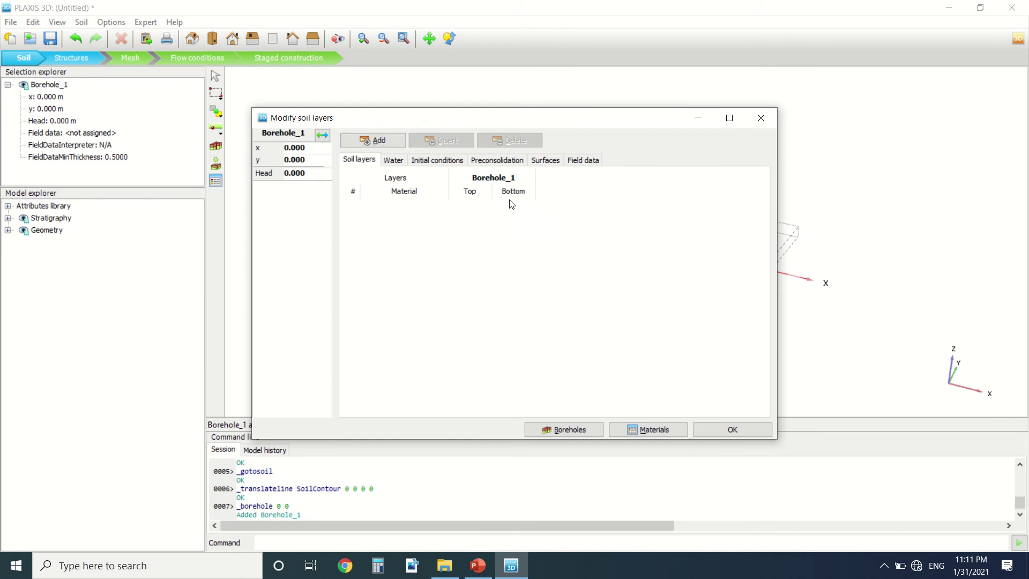
{"action": "left_click", "coordinate": [376, 141]}
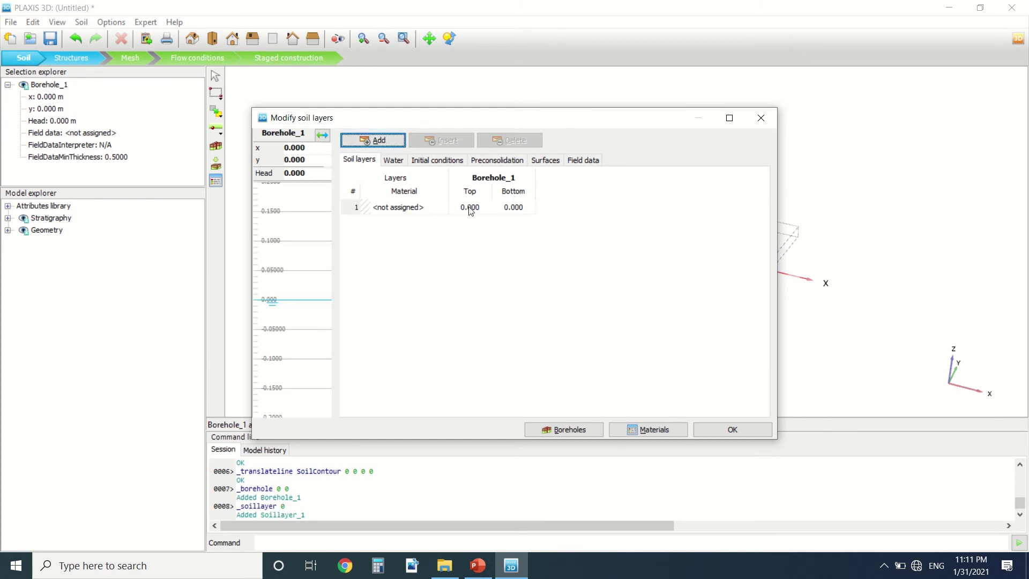
{"action": "left_click", "coordinate": [508, 208]}
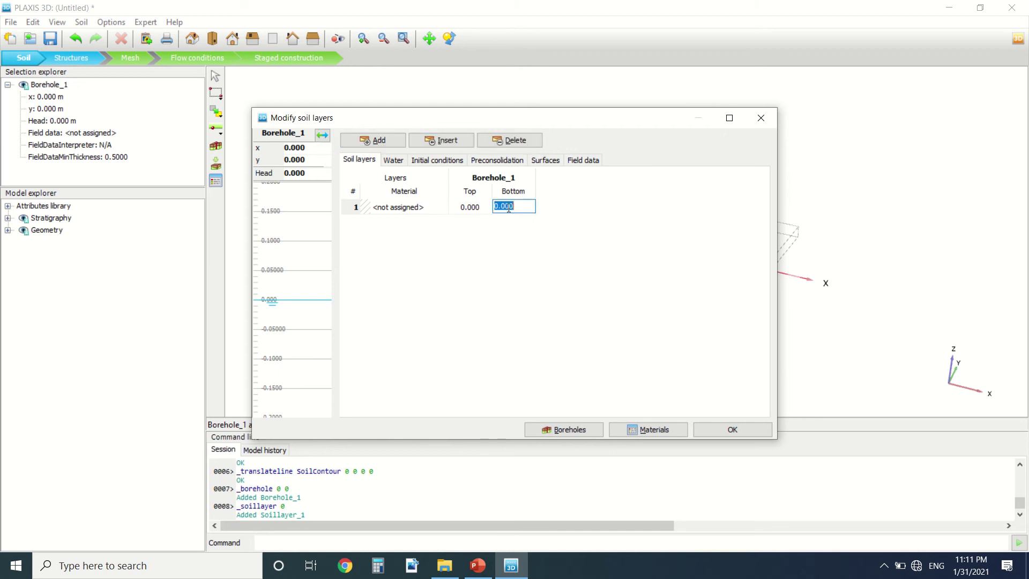
{"action": "type", "text": "-20"}
{"action": "key", "text": "Return"}
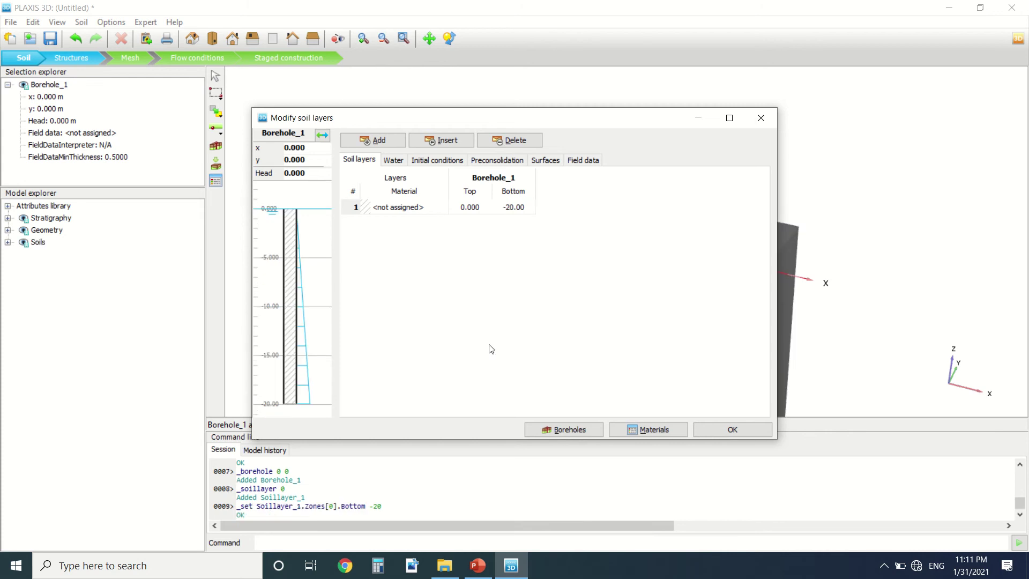
Step: Set the borehole's water head to -5 m
{"action": "double_click", "coordinate": [301, 174]}
{"action": "type", "text": "-5"}
{"action": "key", "text": "Return"}
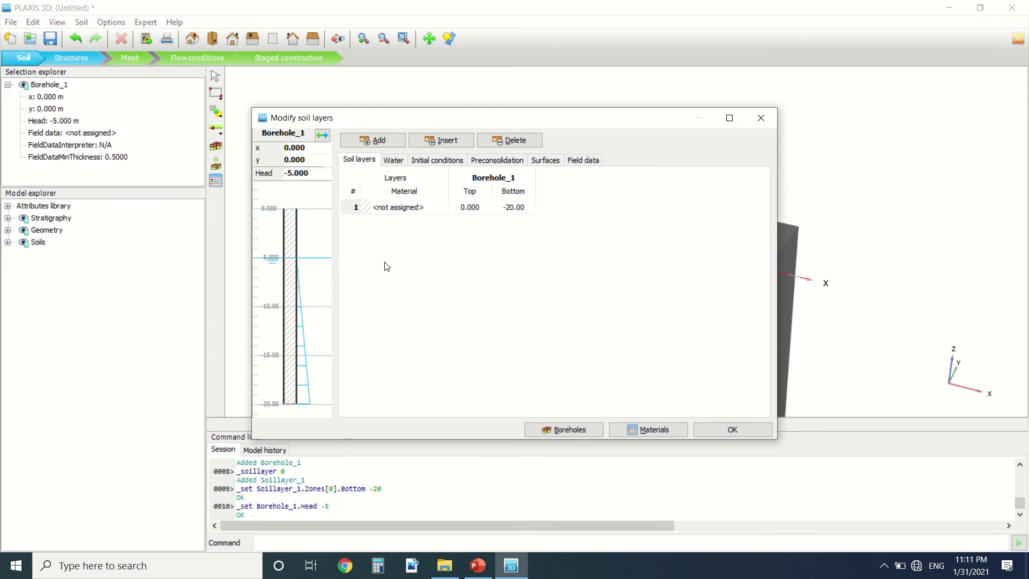
Step: Create a new material set for the soil layer, identified as m1, with the Mohr-Coulomb material model
{"action": "left_click", "coordinate": [443, 210]}
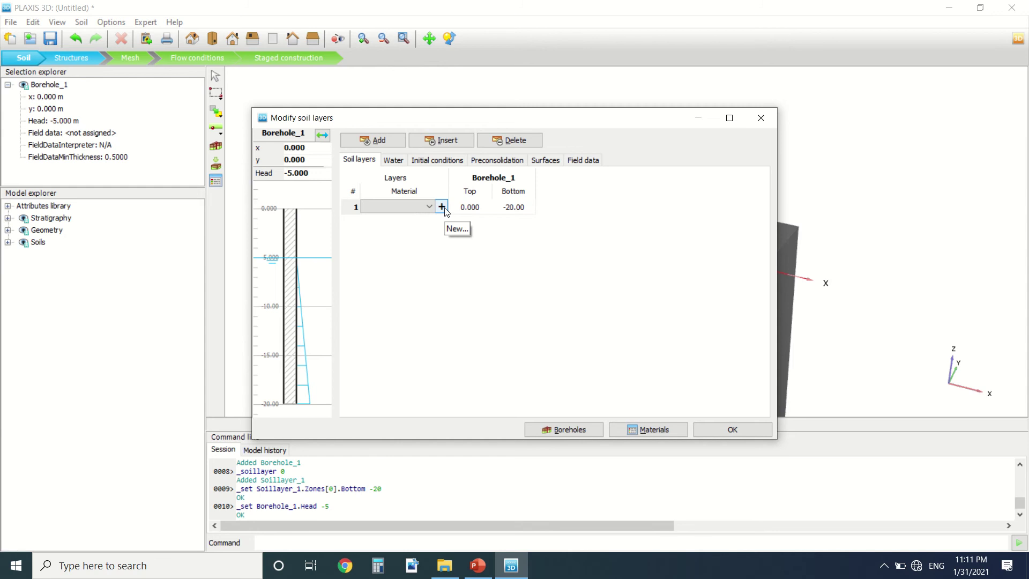
{"action": "left_click", "coordinate": [444, 208]}
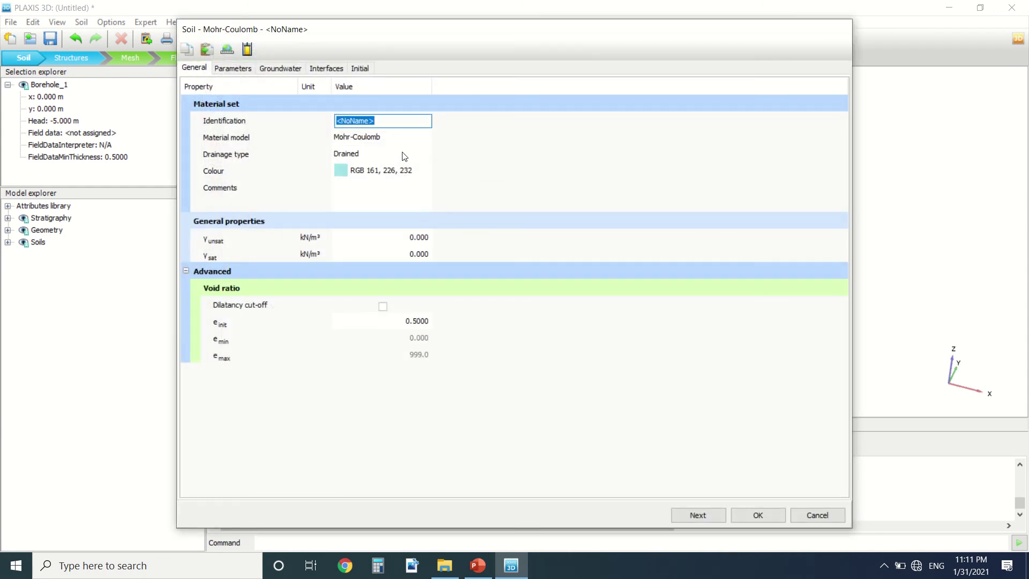
{"action": "type", "text": "m1"}
{"action": "left_click", "coordinate": [399, 142]}
{"action": "left_click", "coordinate": [399, 142]}
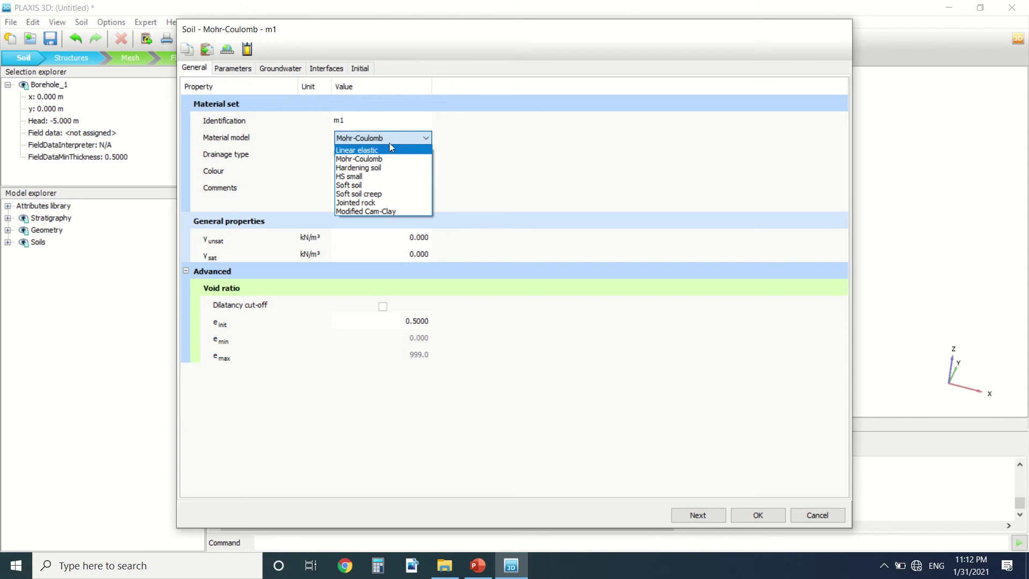
{"action": "left_click", "coordinate": [390, 159]}
Step: Examine the drainage types available for material m1, keeping Drained selected
{"action": "left_click", "coordinate": [399, 151]}
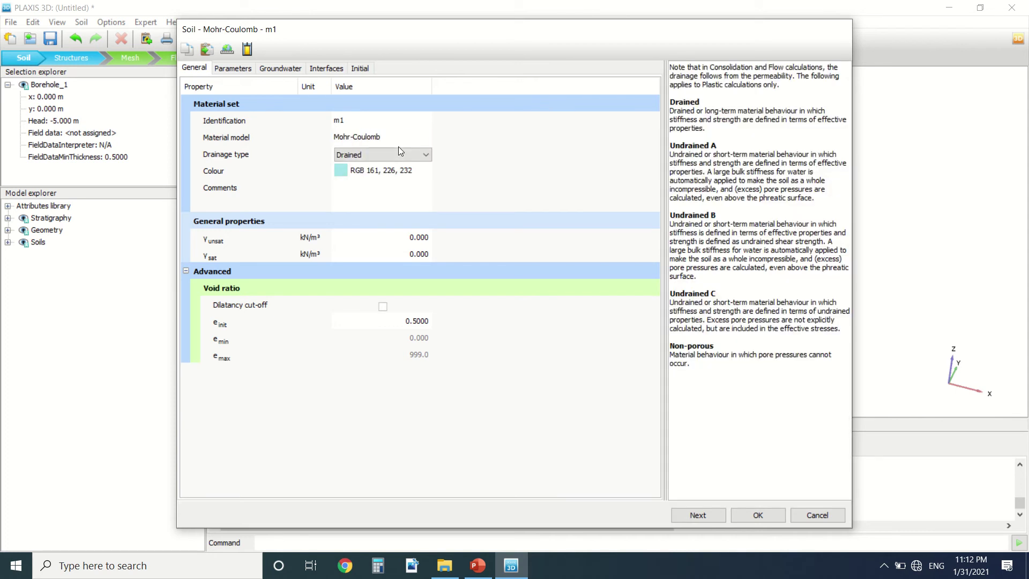
{"action": "left_click", "coordinate": [400, 152]}
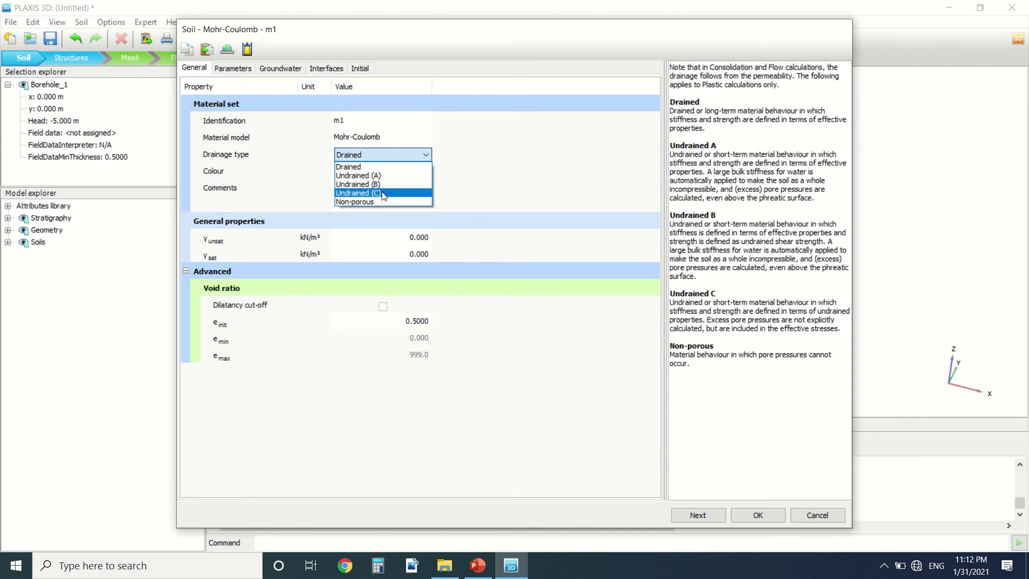
{"action": "left_click", "coordinate": [406, 153]}
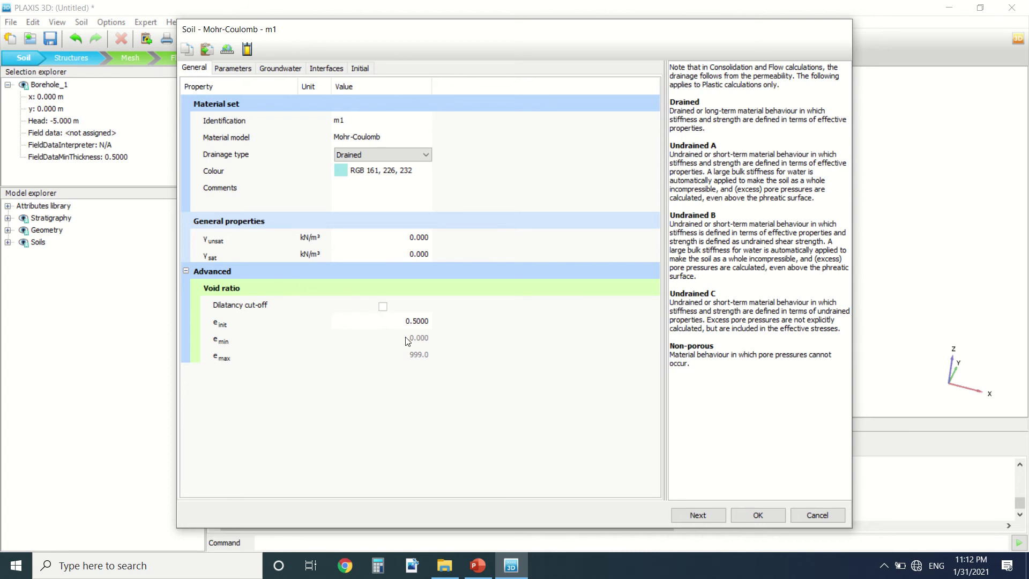
Step: Review material m1's stiffness and strength parameters, and its groundwater data set and soil type options, keeping Standard and Coarse
{"action": "left_click", "coordinate": [236, 70]}
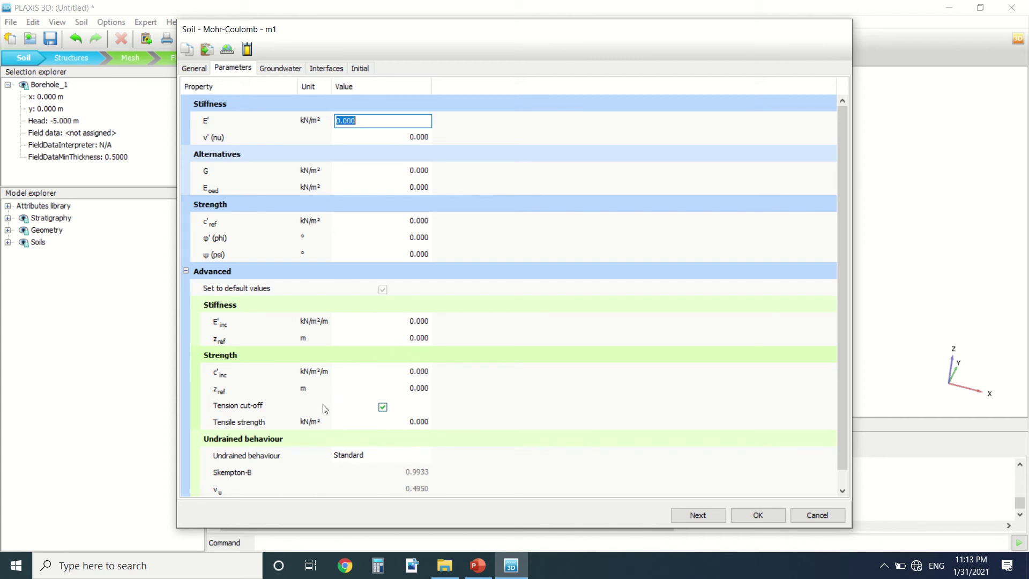
{"action": "left_click", "coordinate": [280, 69]}
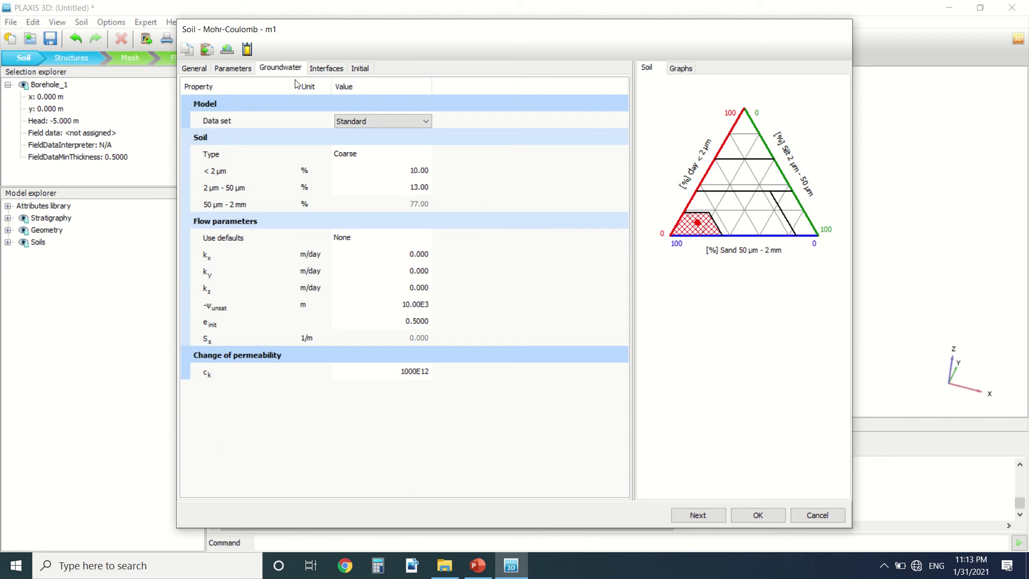
{"action": "left_click", "coordinate": [368, 125]}
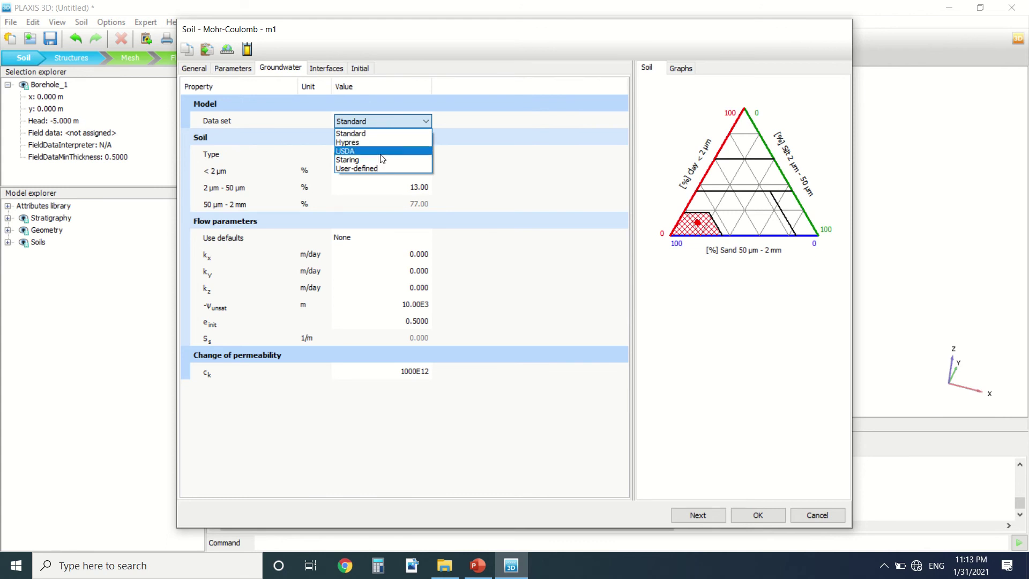
{"action": "left_click", "coordinate": [379, 118]}
{"action": "left_click", "coordinate": [380, 154]}
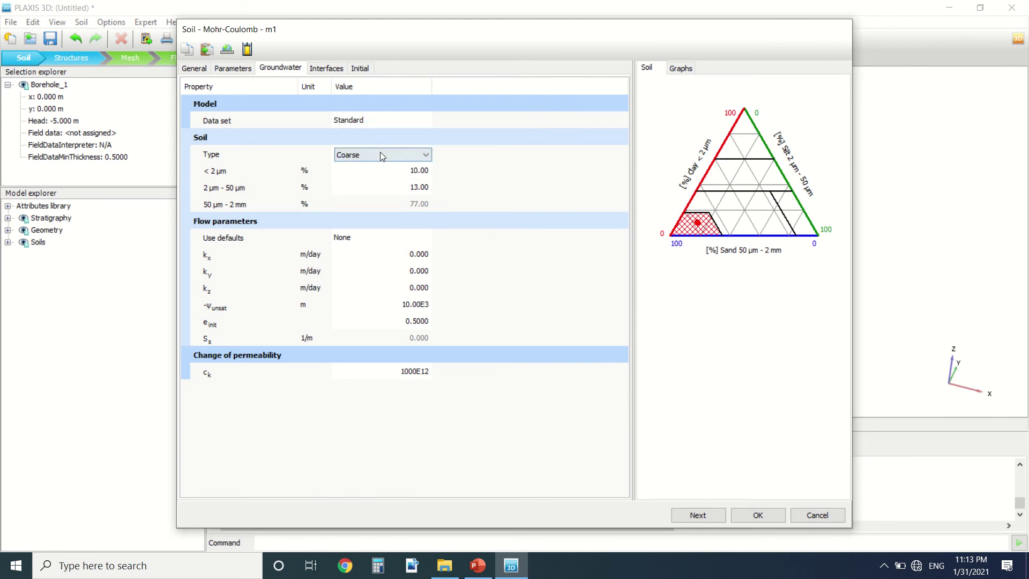
{"action": "left_click", "coordinate": [381, 155]}
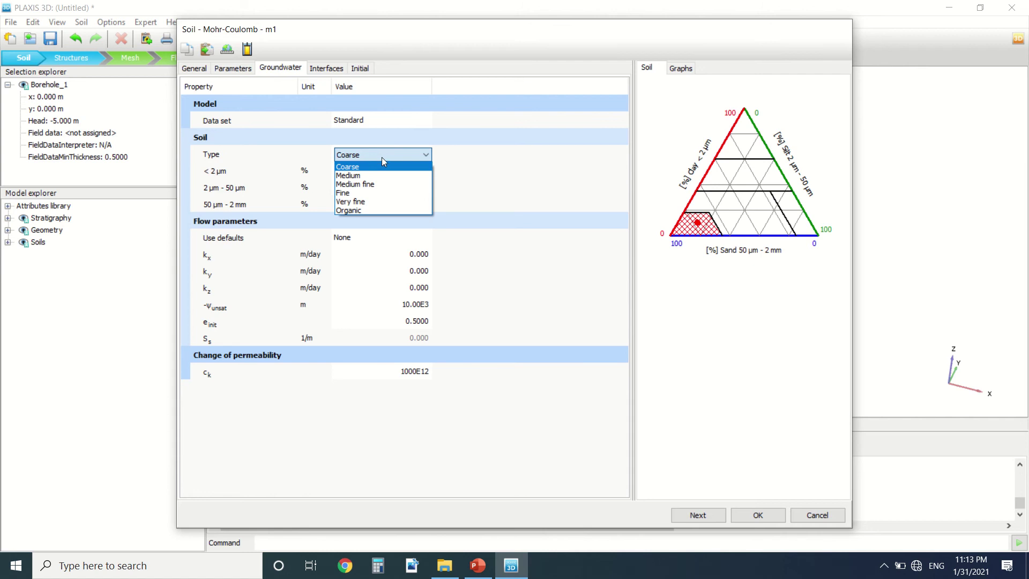
{"action": "left_click", "coordinate": [382, 154]}
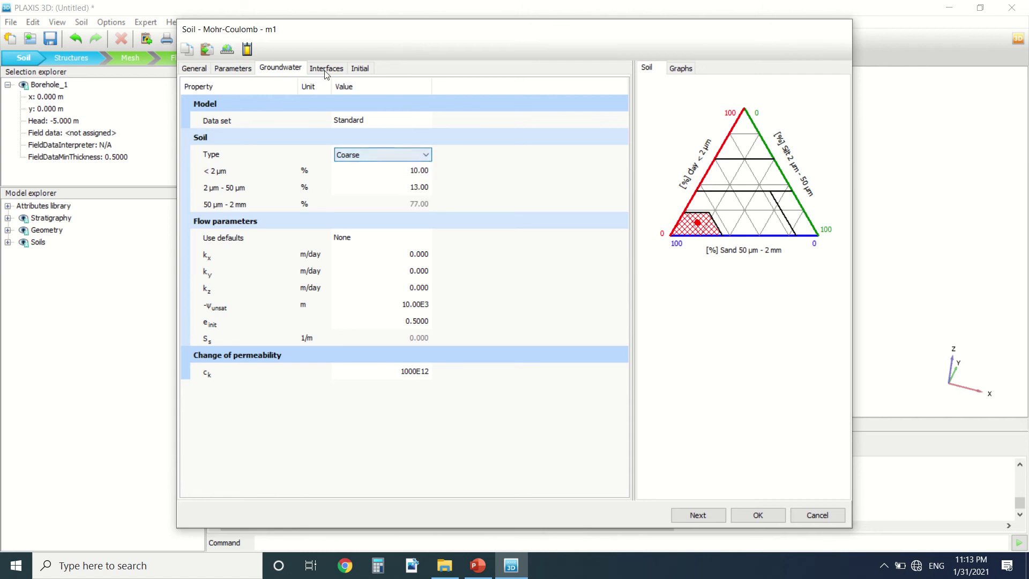
Step: Review material m1's interface settings and K0 determination options, keeping K0 determination on Automatic
{"action": "left_click", "coordinate": [328, 70]}
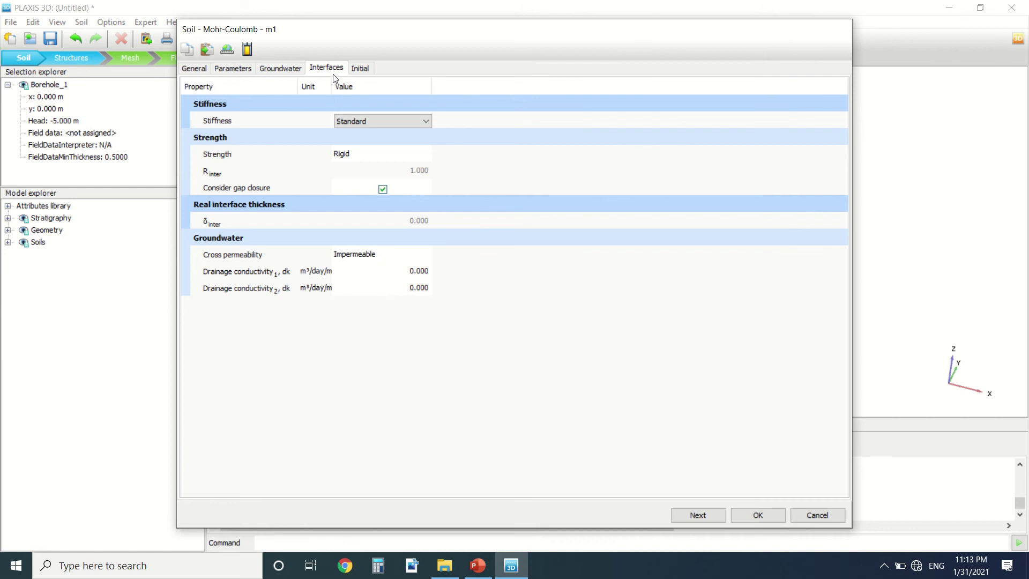
{"action": "left_click", "coordinate": [359, 68]}
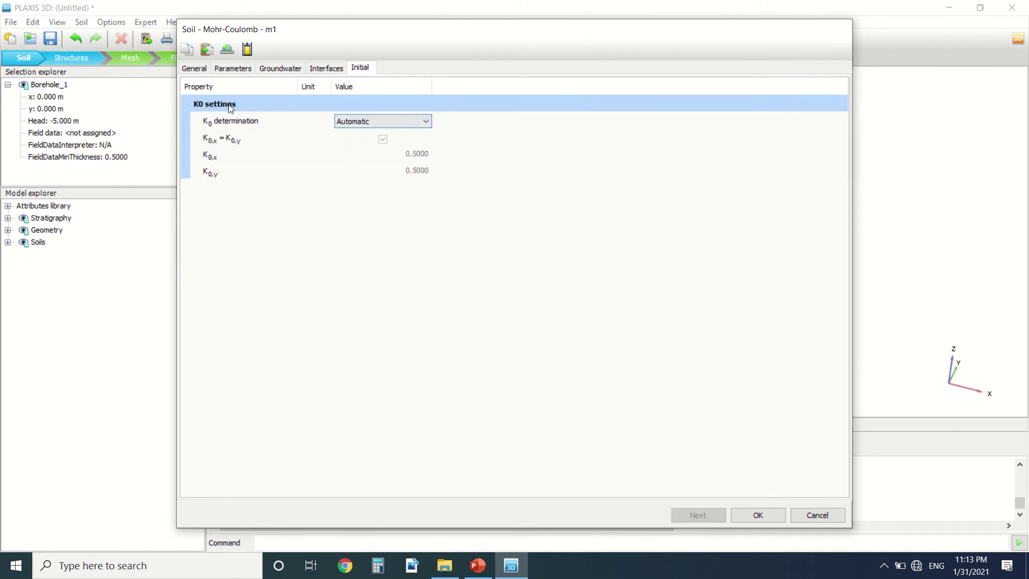
{"action": "left_click", "coordinate": [374, 123]}
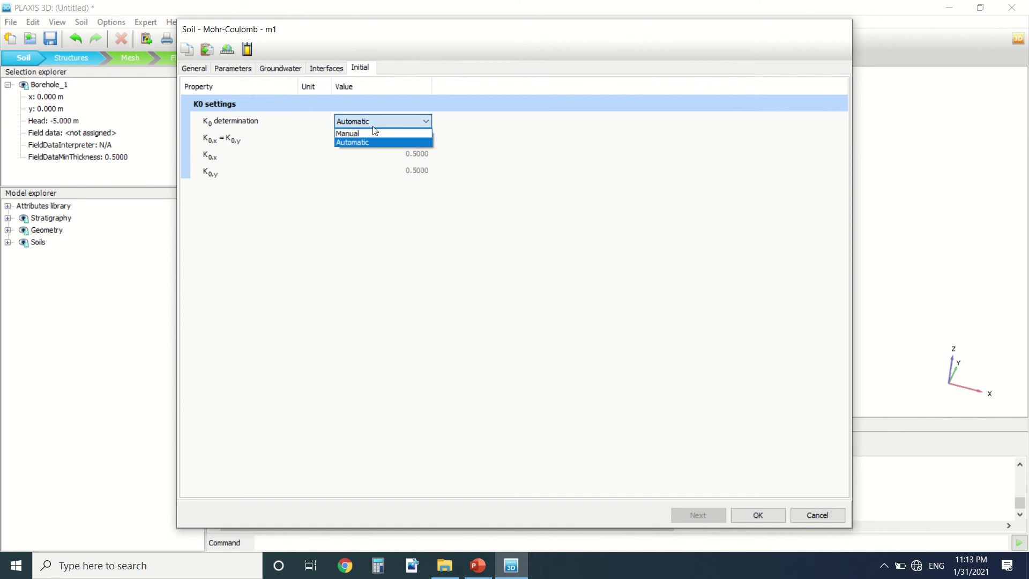
{"action": "left_click", "coordinate": [373, 126]}
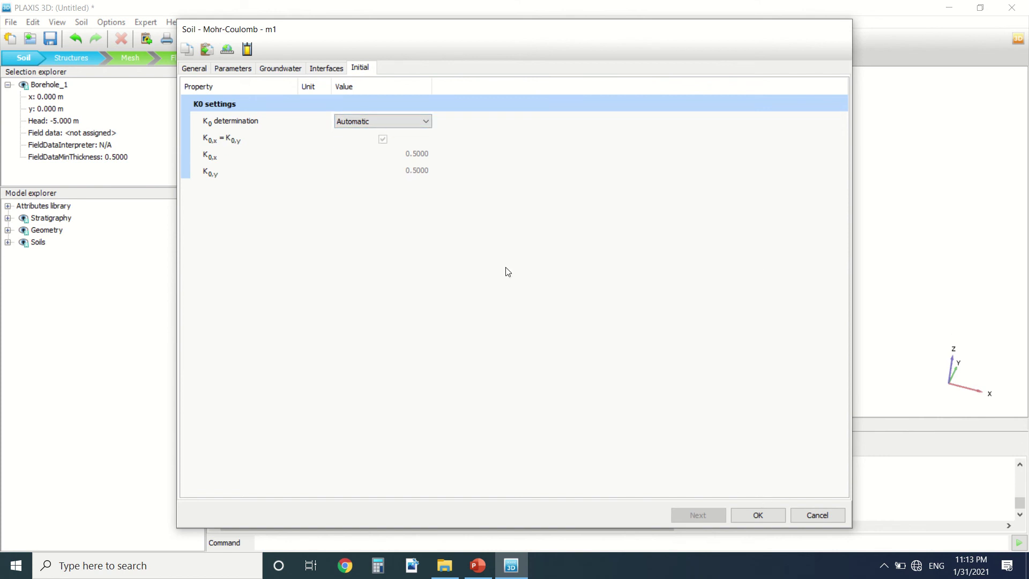
Step: Keep material m1 as Drained and set its E' to 3000 kN/m² and c'ref to 2 kN/m², and enter its friction angle
{"action": "left_click", "coordinate": [757, 515]}
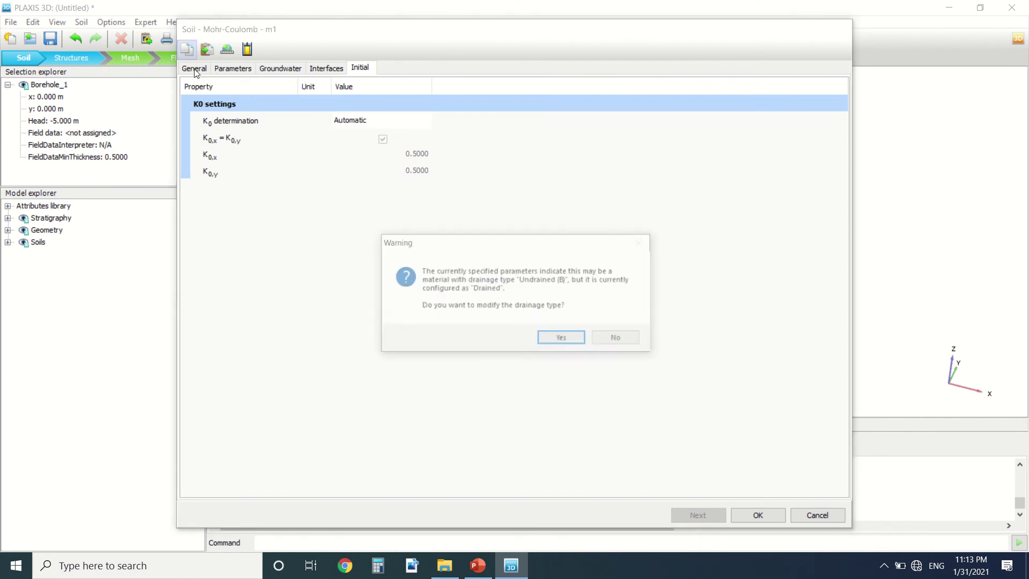
{"action": "left_click", "coordinate": [611, 337]}
{"action": "left_click", "coordinate": [565, 327]}
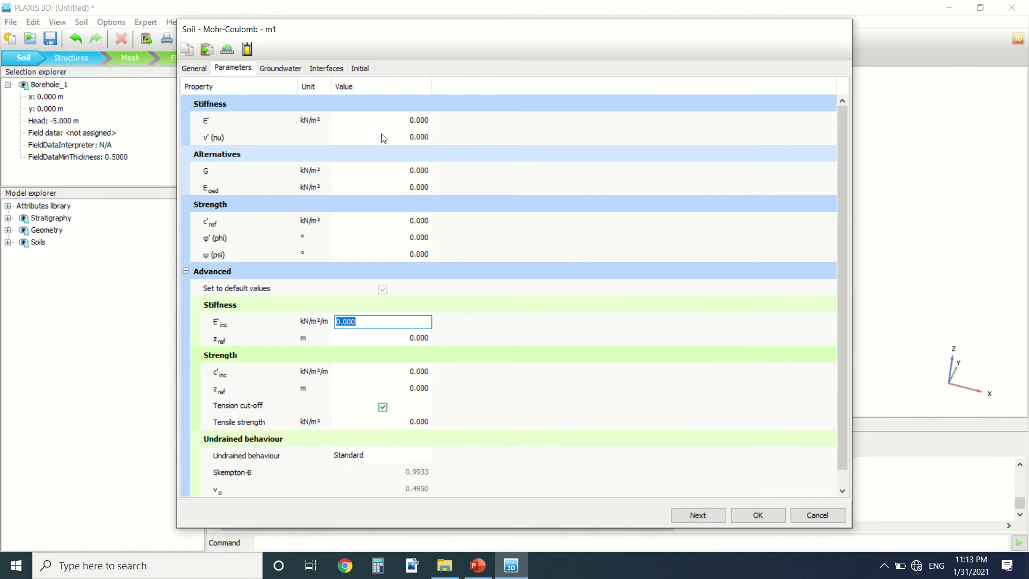
{"action": "left_click", "coordinate": [387, 121]}
{"action": "type", "text": "300"}
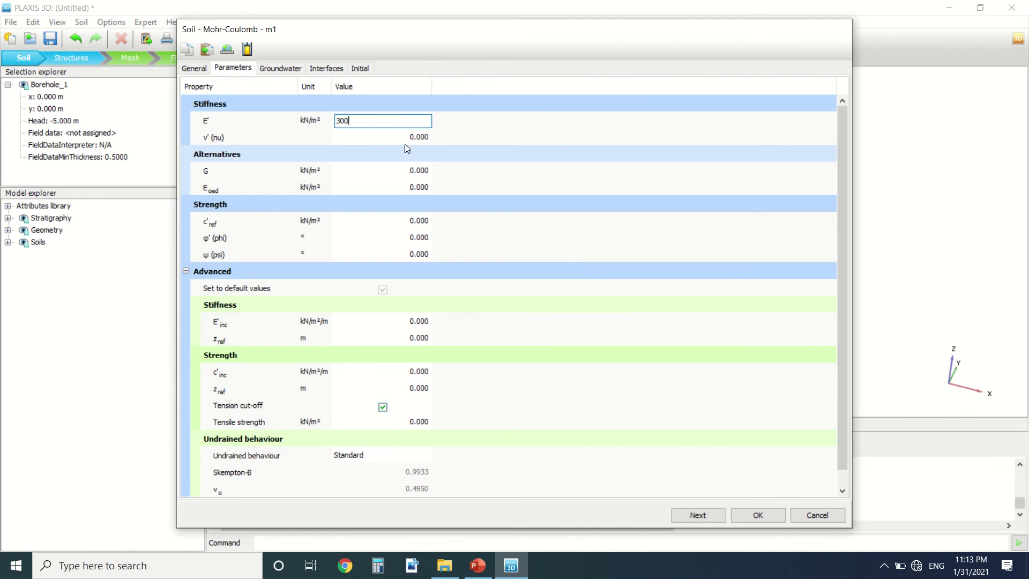
{"action": "type", "text": "0"}
{"action": "left_click", "coordinate": [422, 219]}
{"action": "type", "text": "2"}
{"action": "key", "text": "Tab"}
{"action": "type", "text": "2"}
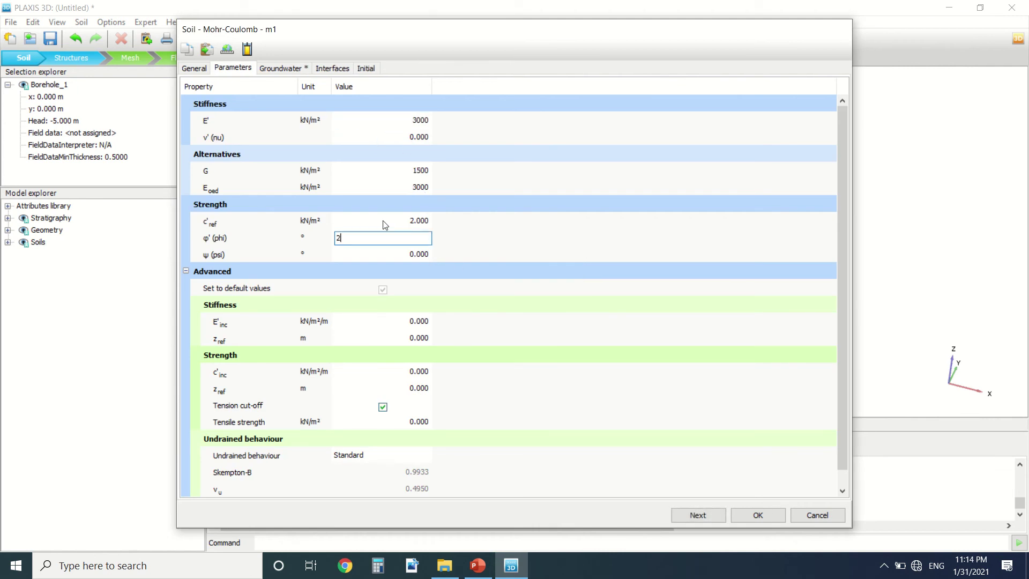
Step: Set material m1's unsaturated unit weight to 20 kN/m³ and saturated unit weight to 22 kN/m³, and save the material
{"action": "left_click", "coordinate": [188, 70]}
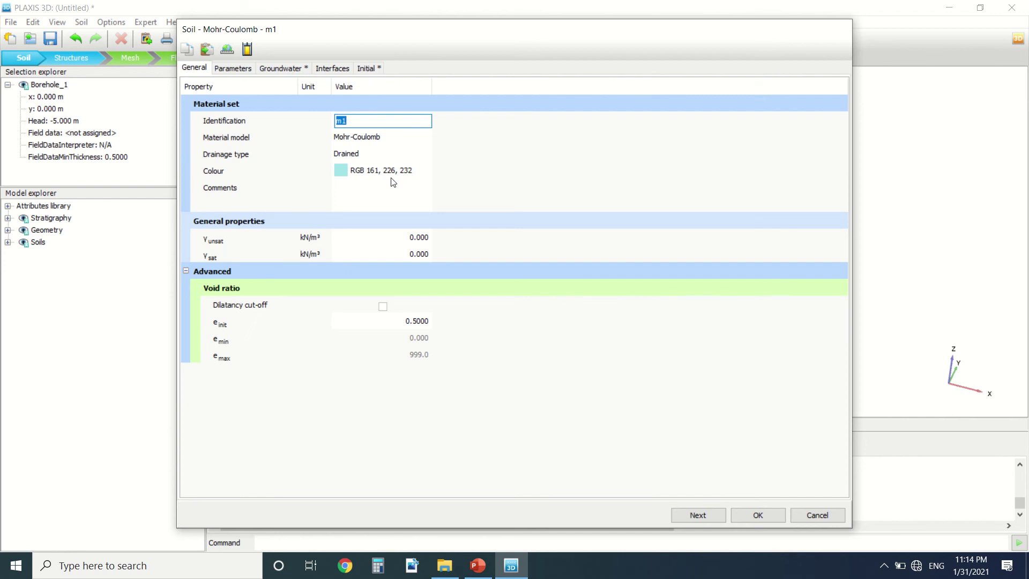
{"action": "left_click", "coordinate": [412, 239]}
{"action": "type", "text": "20"}
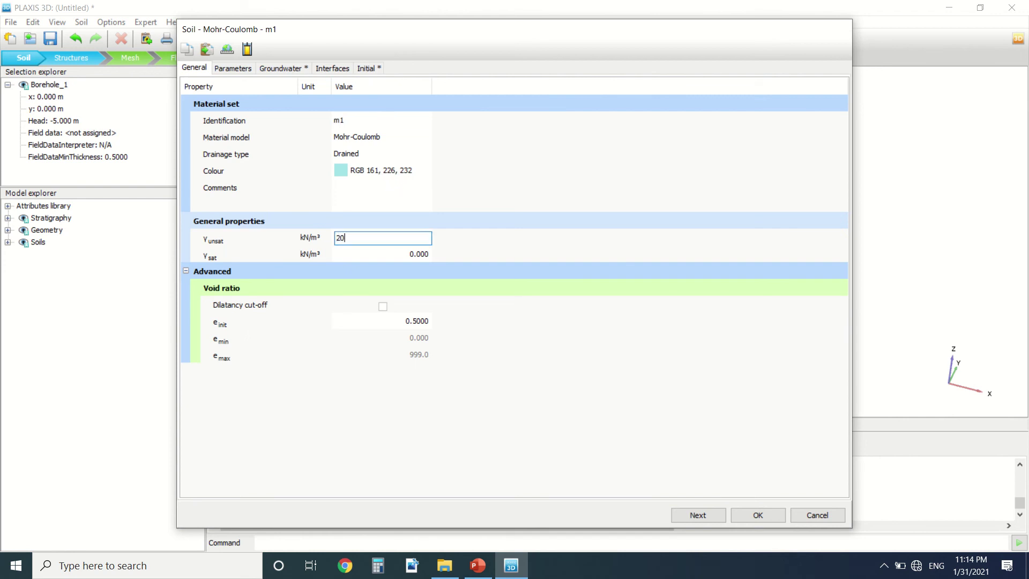
{"action": "left_click", "coordinate": [422, 256]}
{"action": "type", "text": "22"}
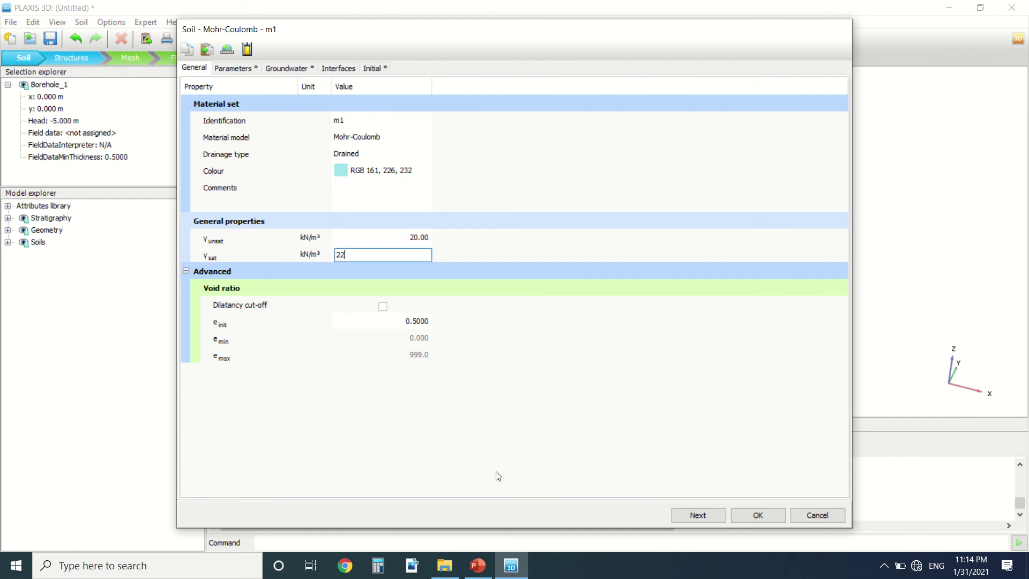
{"action": "left_click", "coordinate": [756, 515]}
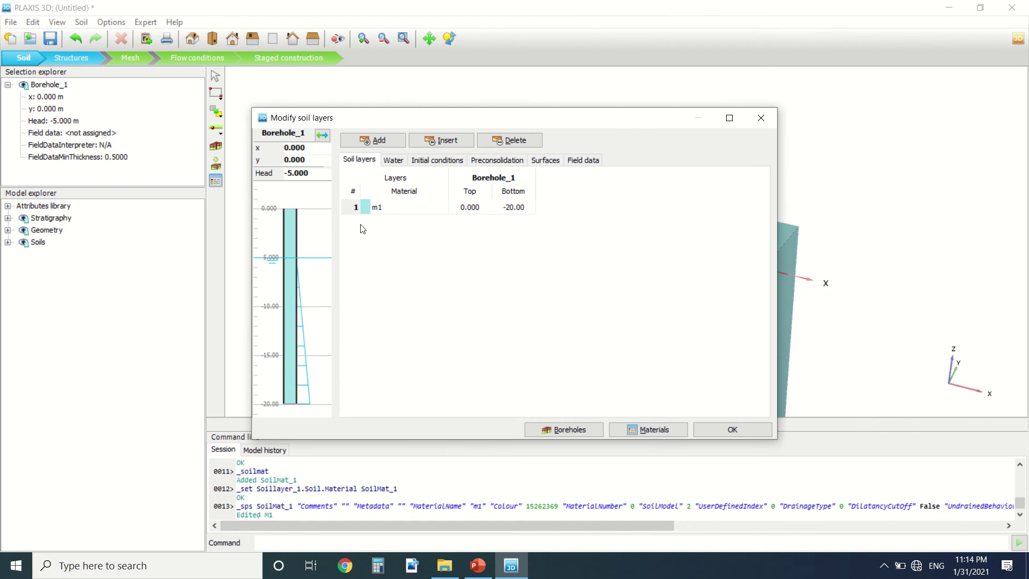
Step: Add a second soil layer to the borehole and set the bottom of the m1 layer to -10 m
{"action": "left_click", "coordinate": [369, 207]}
{"action": "left_click", "coordinate": [415, 274]}
{"action": "left_click", "coordinate": [374, 141]}
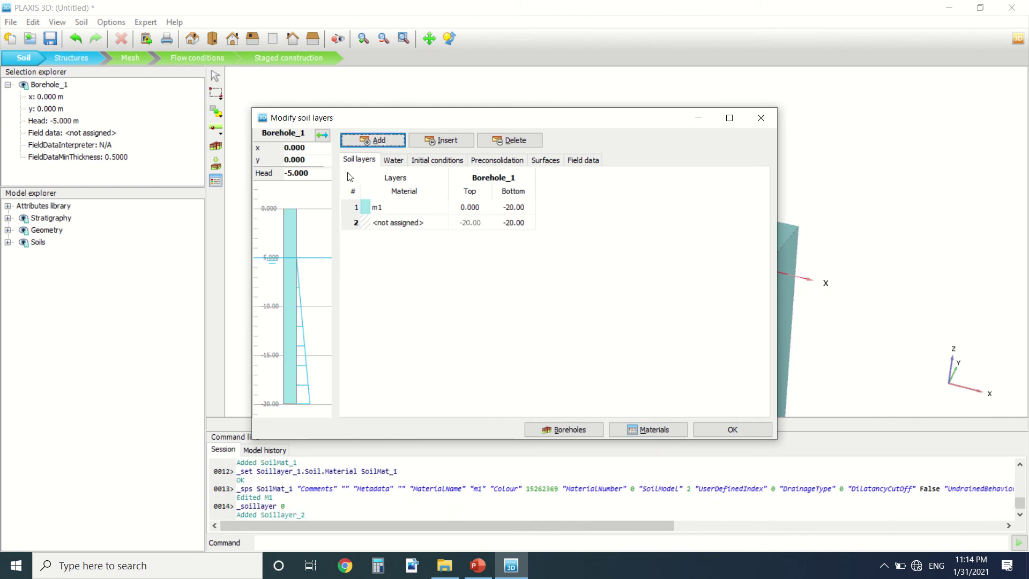
{"action": "left_click", "coordinate": [509, 223]}
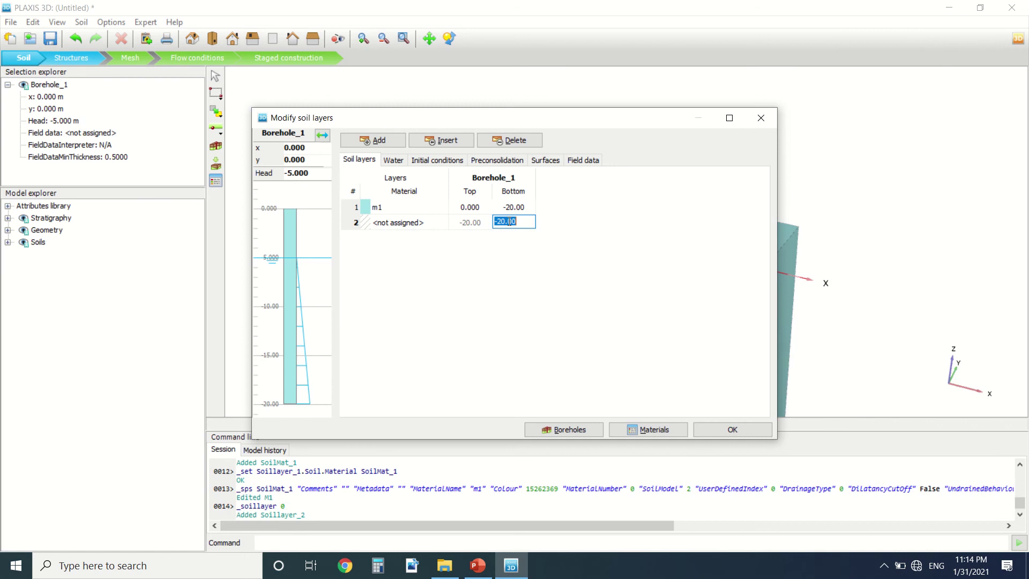
{"action": "left_click", "coordinate": [509, 208]}
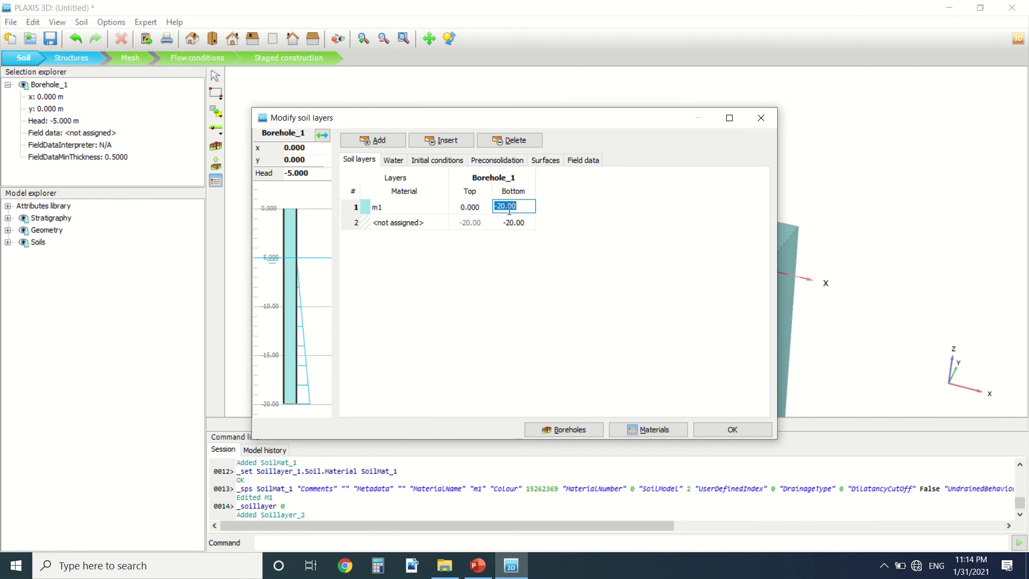
{"action": "type", "text": "2"}
{"action": "left_click", "coordinate": [522, 224]}
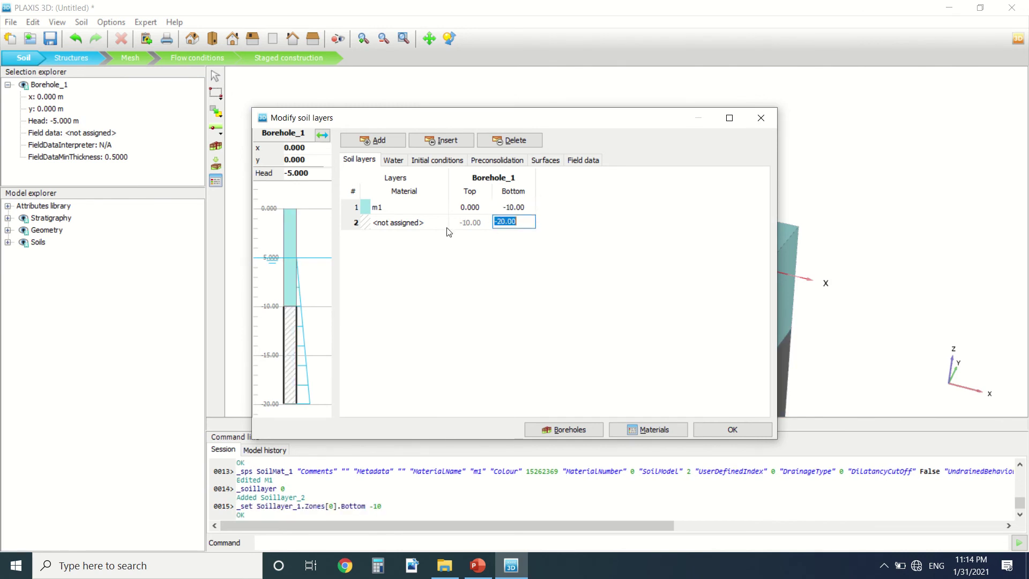
Step: Create a new Mohr-Coulomb material for the second layer, identified as m2, with the red colour RGB 234, 134, 135
{"action": "left_click", "coordinate": [411, 223]}
{"action": "left_click", "coordinate": [442, 222]}
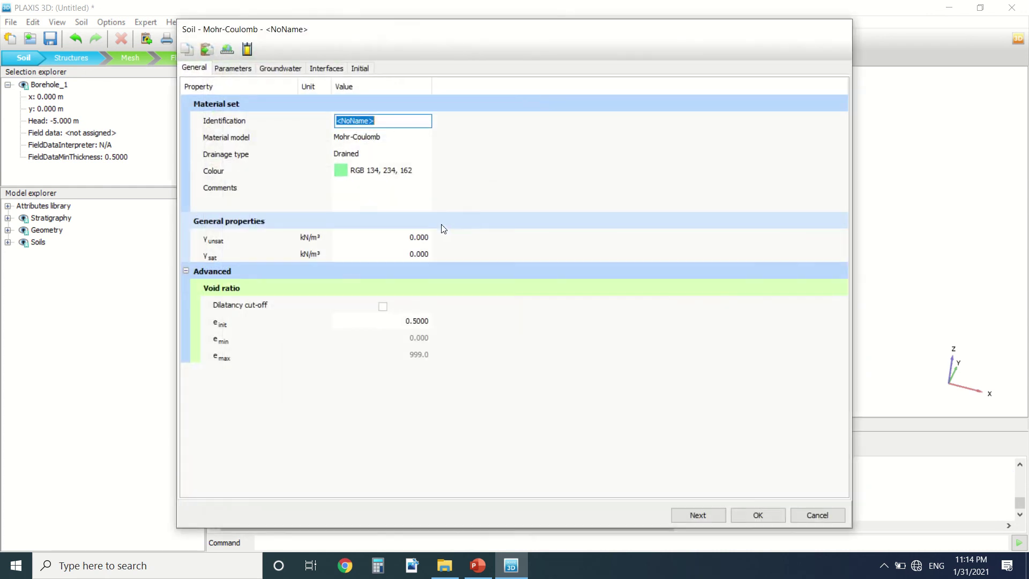
{"action": "type", "text": "m2"}
{"action": "left_click", "coordinate": [350, 171]}
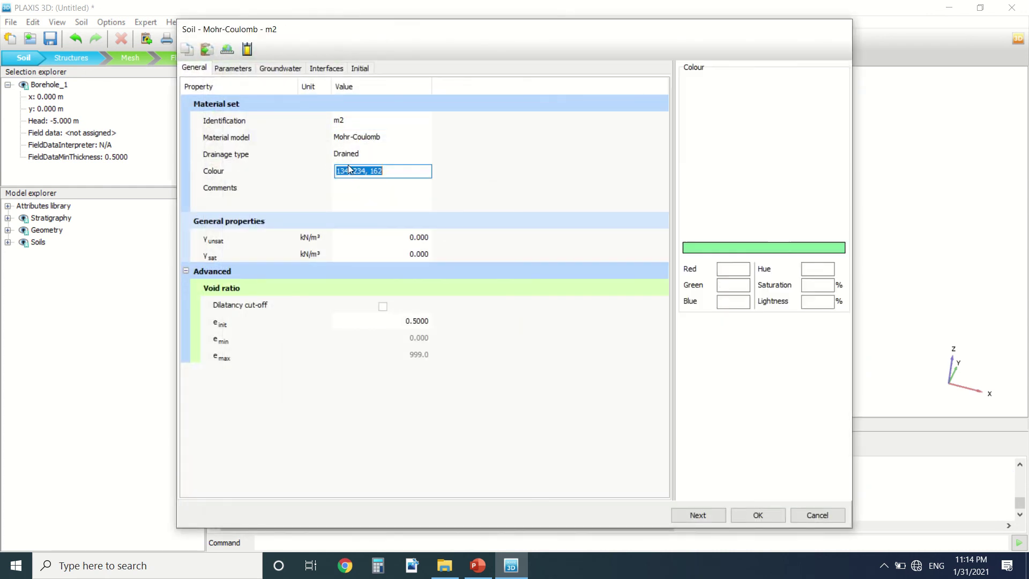
{"action": "left_click", "coordinate": [765, 233]}
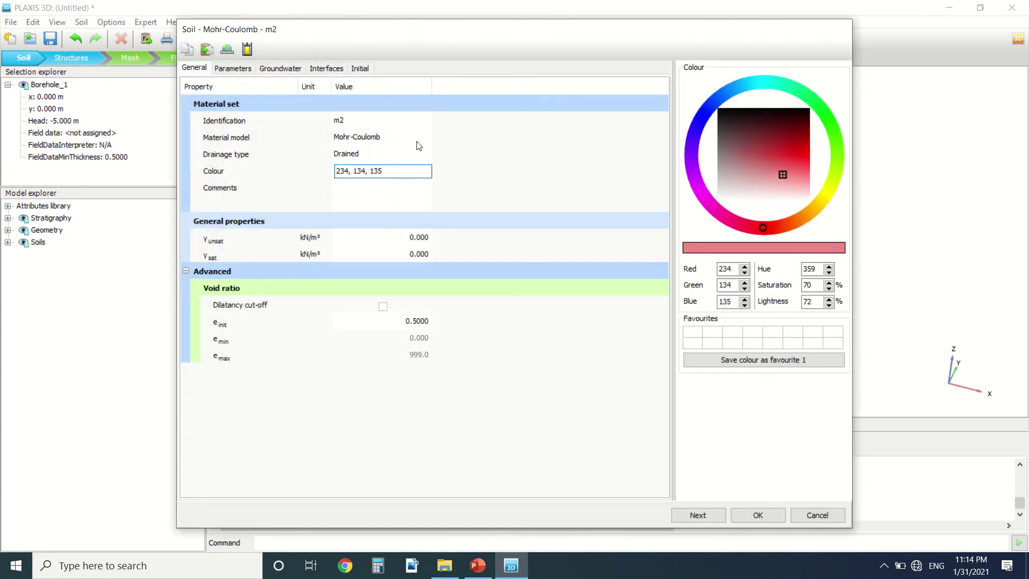
Step: Set material m2's E' to 3000 kN/m² and c'ref to 2 kN/m², and enter its friction angle
{"action": "left_click", "coordinate": [246, 71]}
{"action": "type", "text": "3000"}
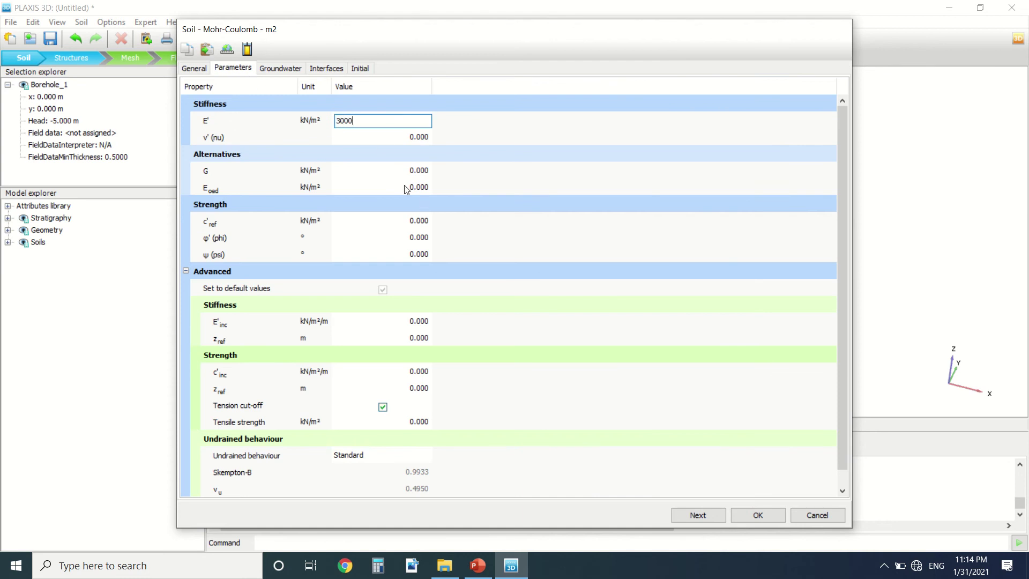
{"action": "key", "text": "Tab"}
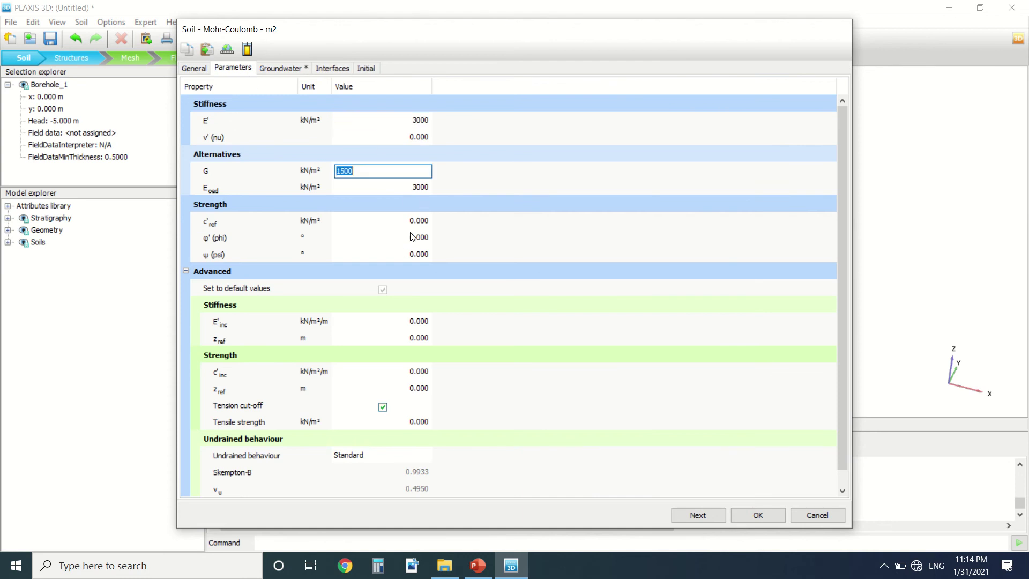
{"action": "left_click", "coordinate": [416, 220]}
{"action": "type", "text": "2"}
{"action": "left_click", "coordinate": [417, 253]}
{"action": "left_click", "coordinate": [416, 237]}
{"action": "type", "text": "3"}
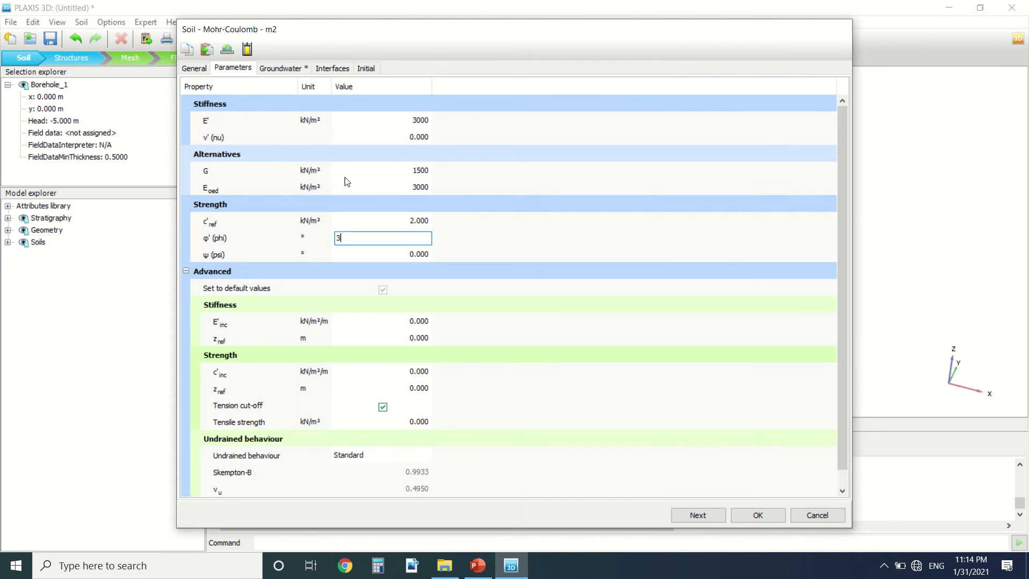
Step: Set material m2's unsaturated unit weight to 21 kN/m³ and saturated unit weight to 23 kN/m³, and save the material
{"action": "left_click", "coordinate": [208, 69]}
{"action": "left_click", "coordinate": [402, 237]}
{"action": "type", "text": "2"}
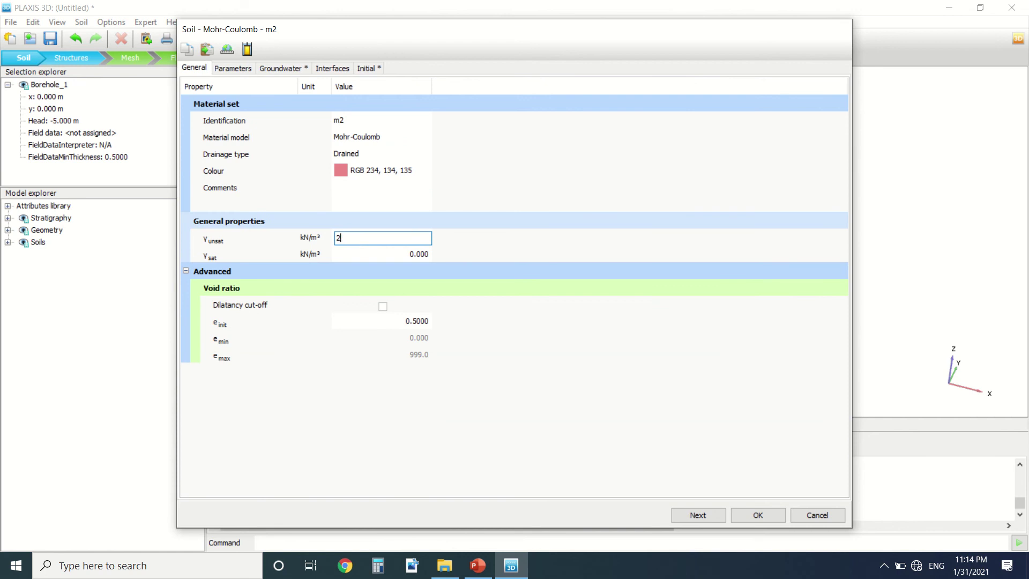
{"action": "type", "text": "1"}
{"action": "left_click", "coordinate": [412, 254]}
{"action": "type", "text": "23"}
{"action": "left_click", "coordinate": [758, 515]}
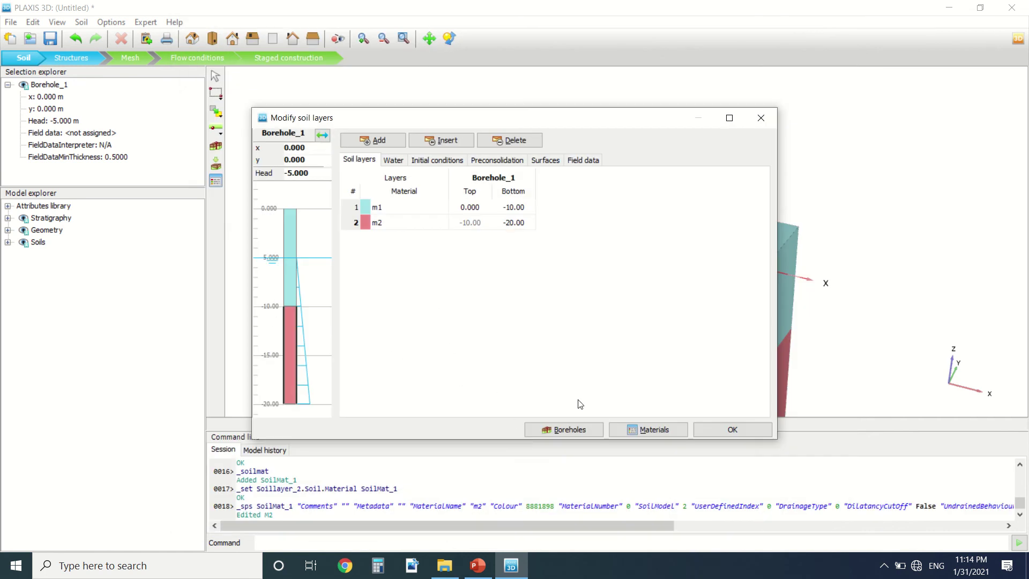
Step: Accept the two soil layers and add a second borehole at x = 8 m, y = 0 m
{"action": "left_click", "coordinate": [708, 429]}
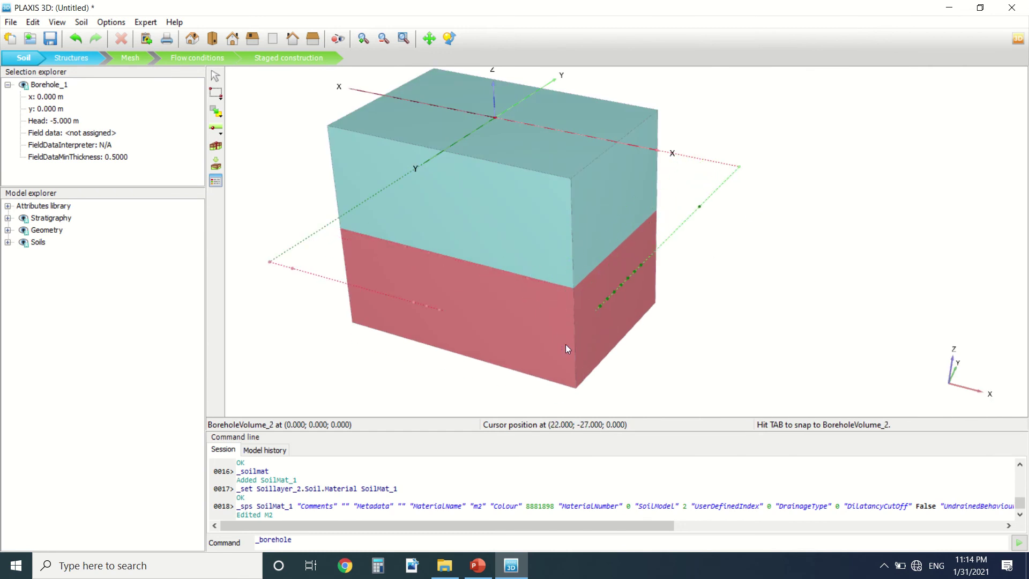
{"action": "scroll", "coordinate": [565, 344], "scroll_direction": "down", "scroll_amount": 2}
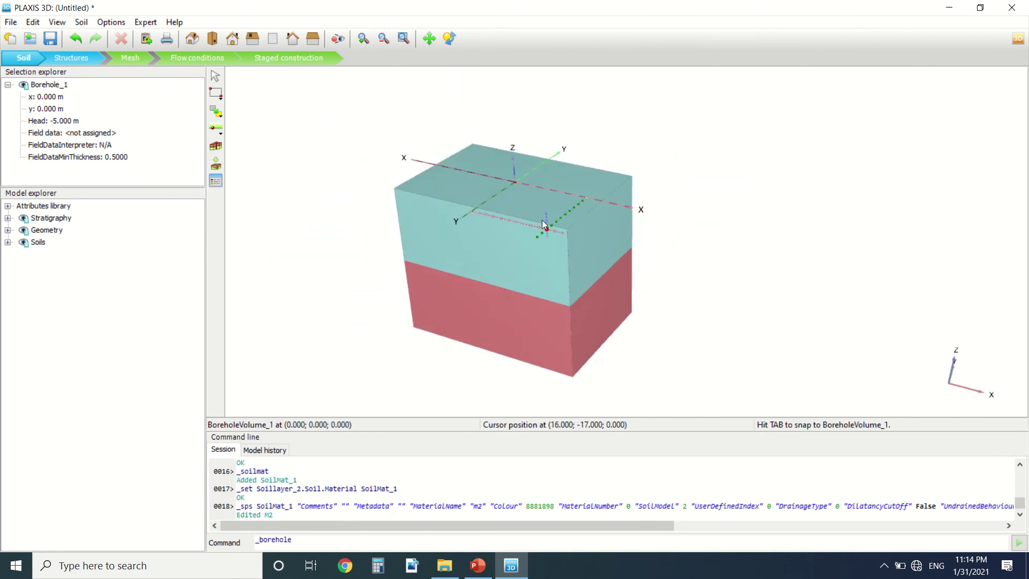
{"action": "left_click", "coordinate": [570, 195]}
Step: Set the m1 layer's top to 1 m and bottom to -5 m in the second borehole
{"action": "left_click", "coordinate": [469, 206]}
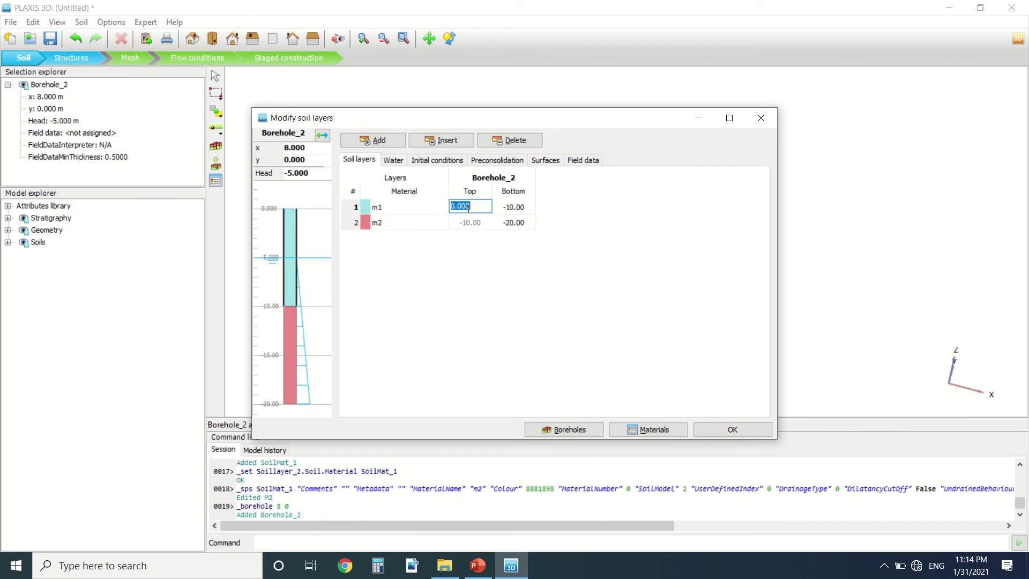
{"action": "type", "text": "1"}
{"action": "key", "text": "Return"}
{"action": "left_click", "coordinate": [515, 207]}
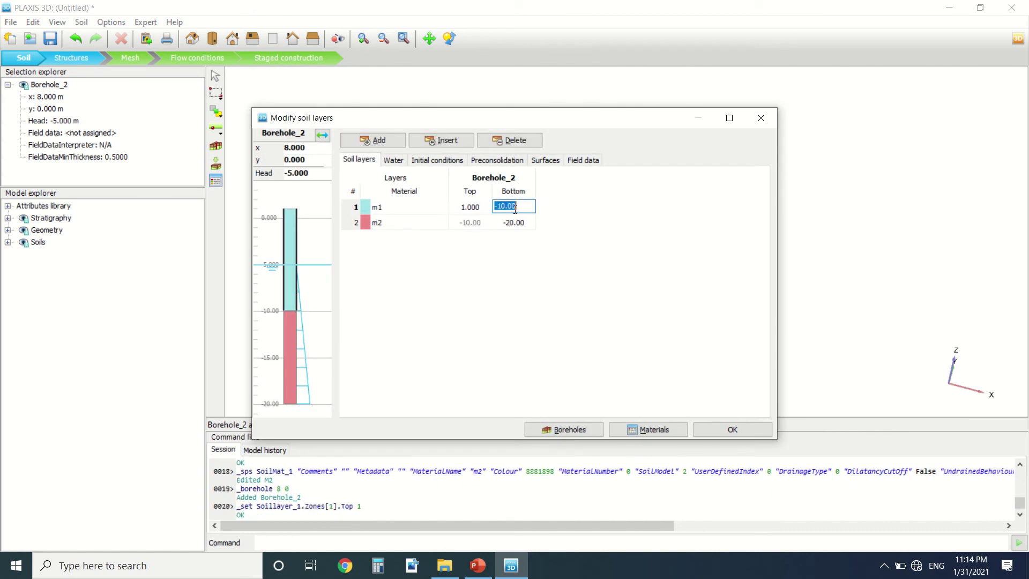
{"action": "double_click", "coordinate": [513, 208]}
{"action": "type", "text": "5"}
{"action": "left_click", "coordinate": [718, 427]}
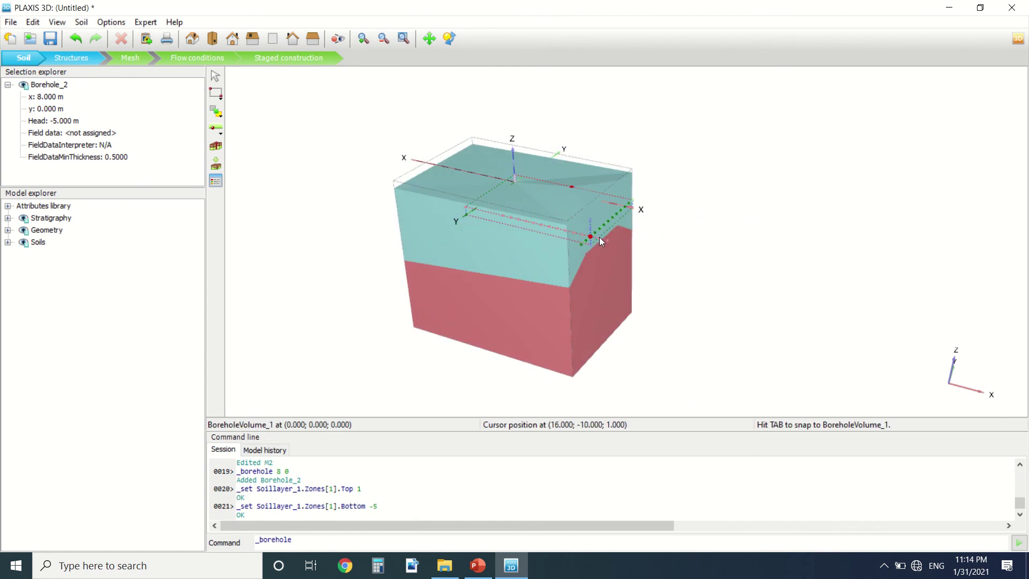
Step: Inspect the uneven soil layers and undo the second borehole's layer top and bottom changes
{"action": "scroll", "coordinate": [490, 190], "scroll_direction": "up", "scroll_amount": 3}
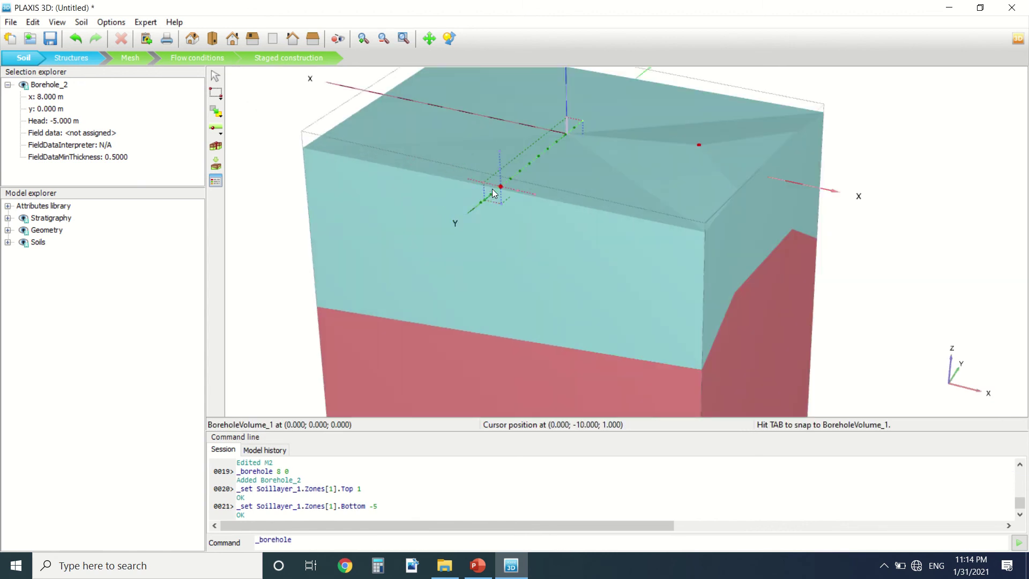
{"action": "scroll", "coordinate": [458, 224], "scroll_direction": "down", "scroll_amount": 2}
{"action": "key", "text": "ctrl+z"}
{"action": "key", "text": "ctrl+z"}
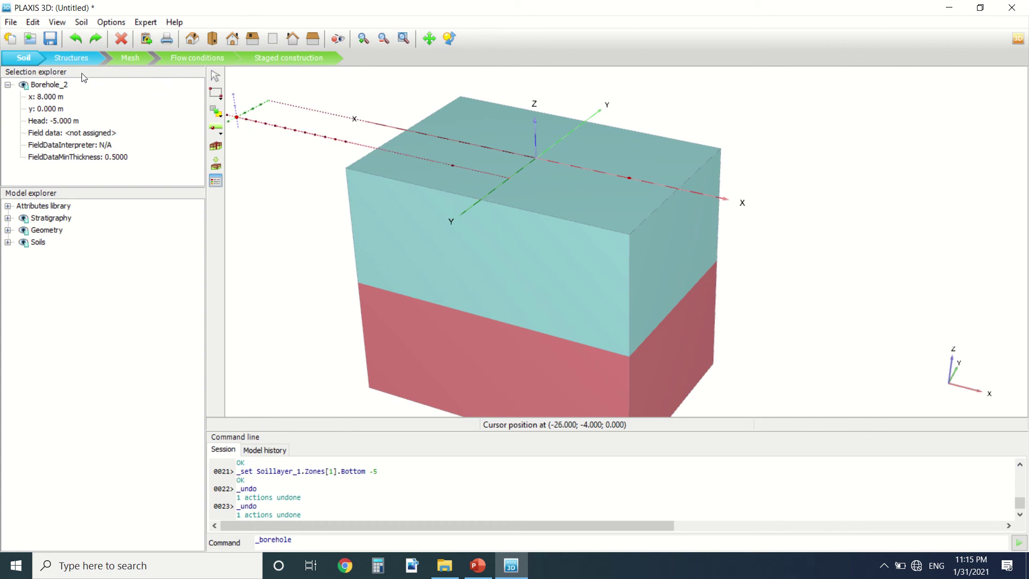
Step: Switch to Structures mode and look over the available object creation and move tools
{"action": "left_click", "coordinate": [75, 59]}
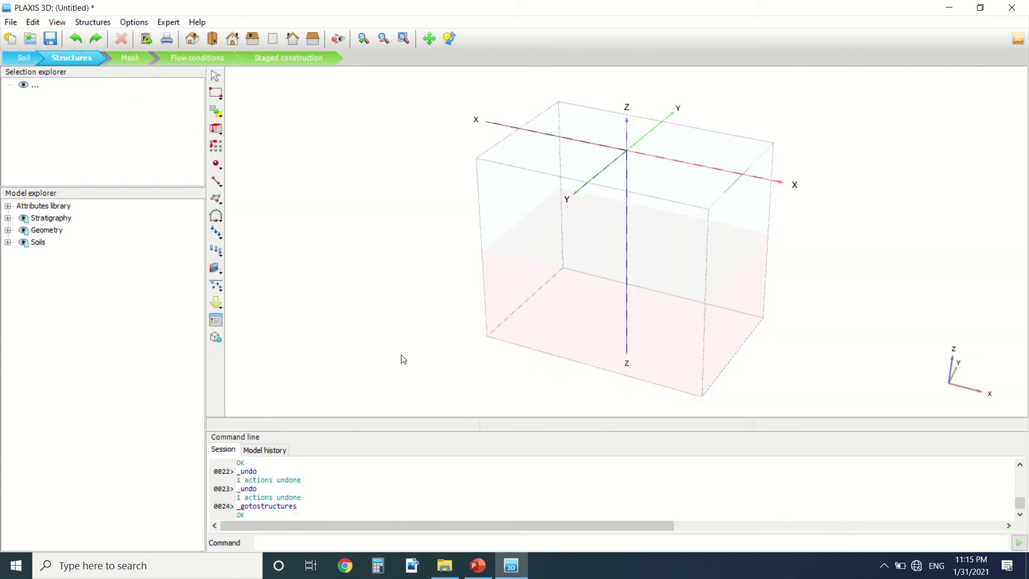
{"action": "scroll", "coordinate": [323, 222], "scroll_direction": "down", "scroll_amount": 2}
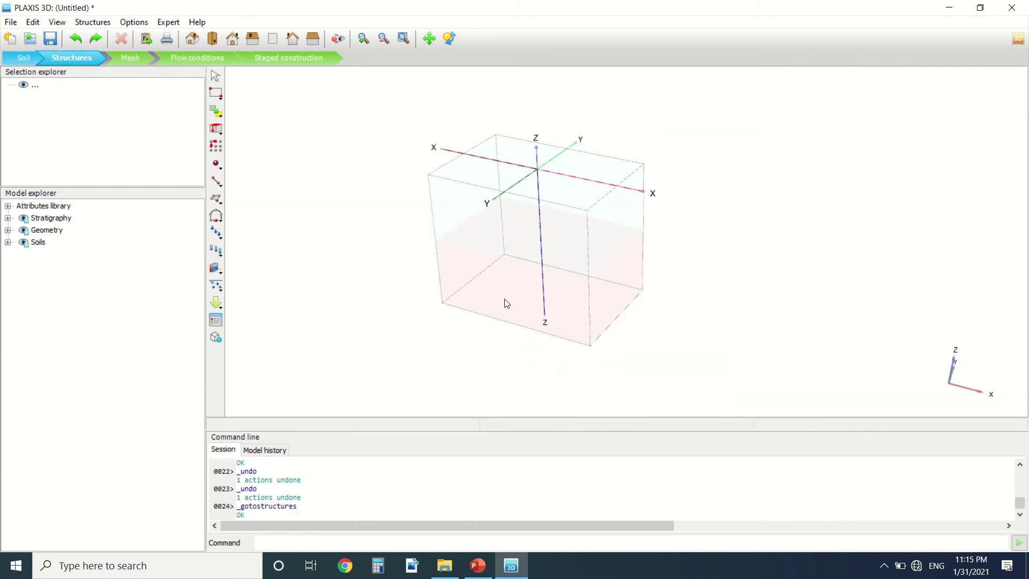
{"action": "scroll", "coordinate": [559, 160], "scroll_direction": "up", "scroll_amount": 3}
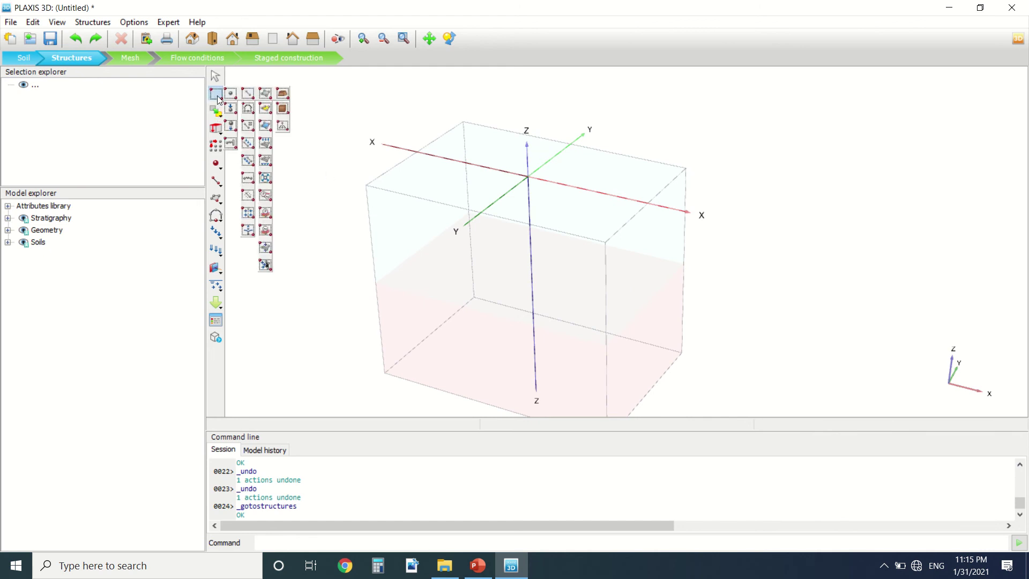
{"action": "mouse_move", "coordinate": [217, 111]}
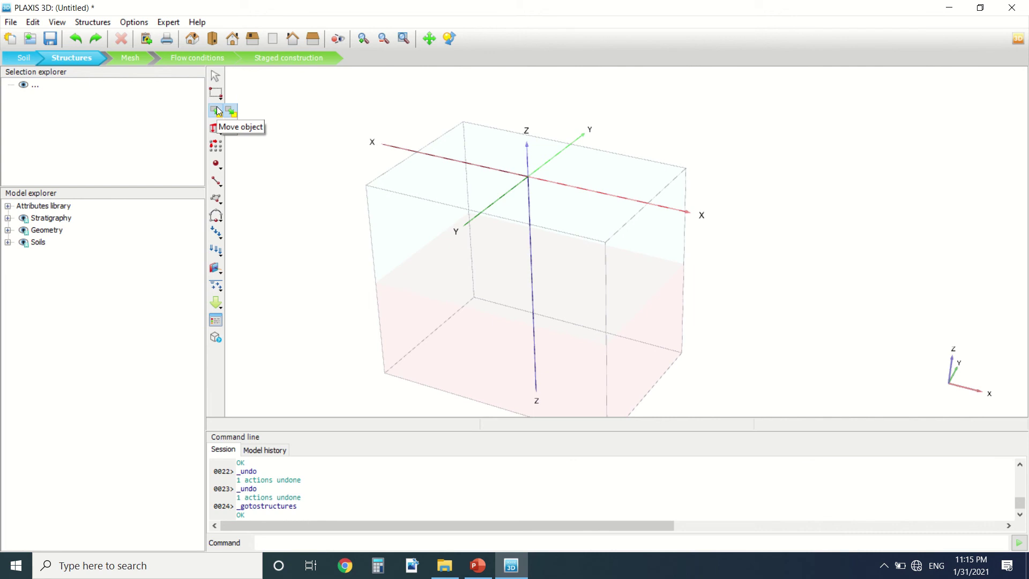
Step: Draw a line from (-21, -7, 0) to (-6, -19, 0) beside the soil block
{"action": "mouse_move", "coordinate": [220, 136]}
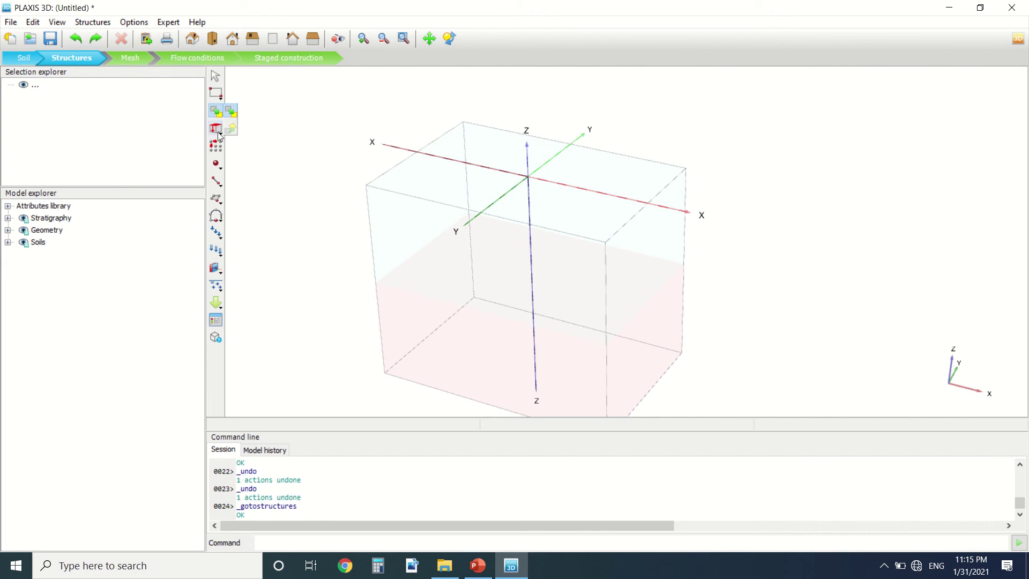
{"action": "left_click", "coordinate": [221, 186]}
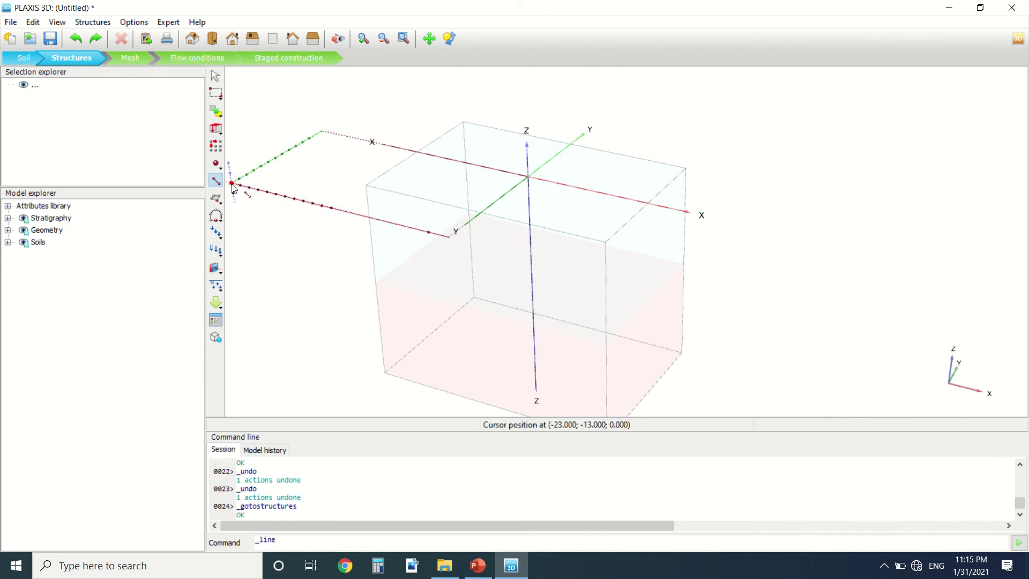
{"action": "left_click", "coordinate": [292, 161]}
{"action": "left_click", "coordinate": [346, 252]}
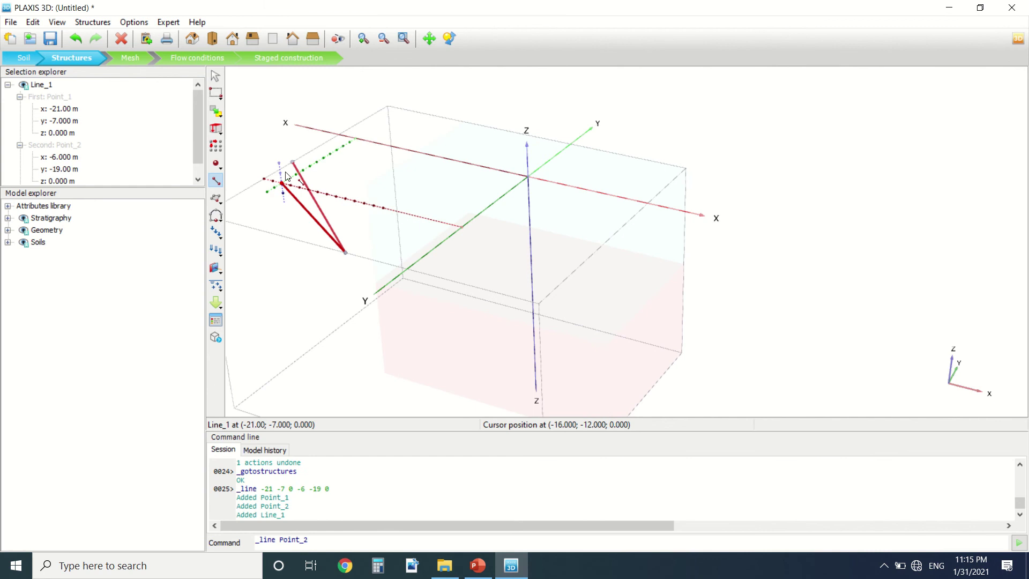
{"action": "right_click", "coordinate": [290, 157]}
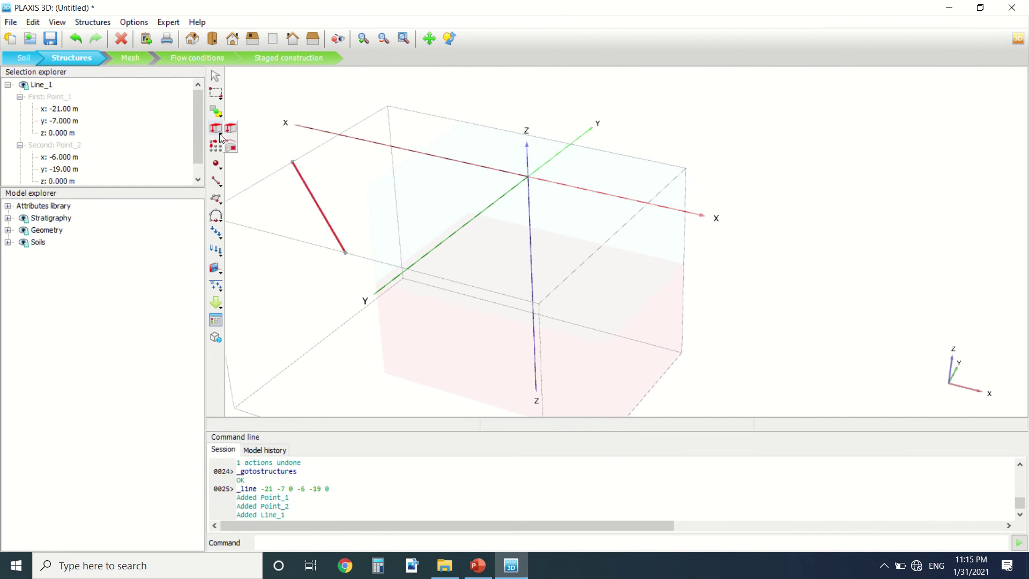
Step: Extrude the line with a vector of 1 m in z
{"action": "left_click", "coordinate": [217, 130]}
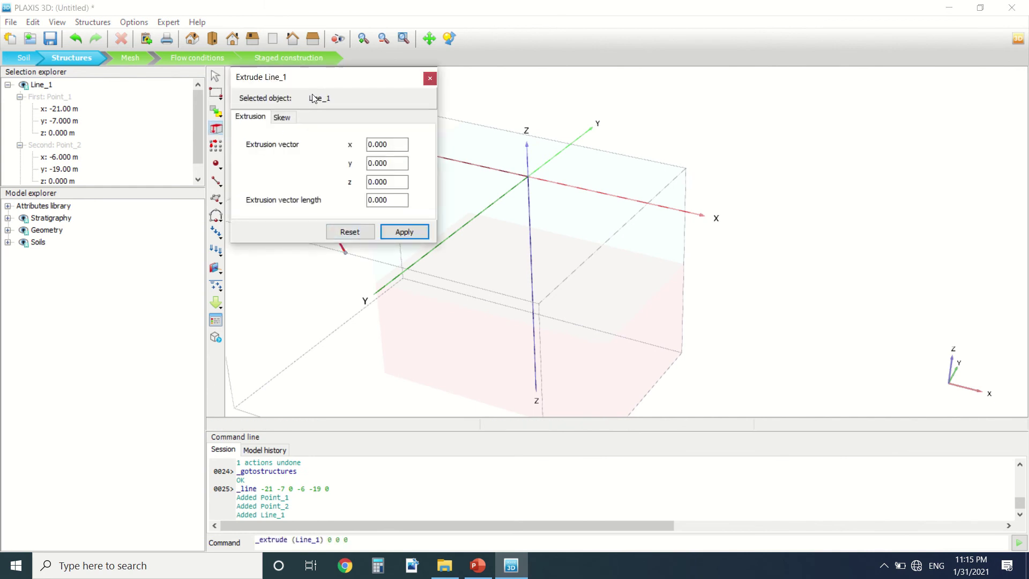
{"action": "left_click_drag", "start_coordinate": [311, 80], "coordinate": [524, 101]}
{"action": "left_click", "coordinate": [303, 196]}
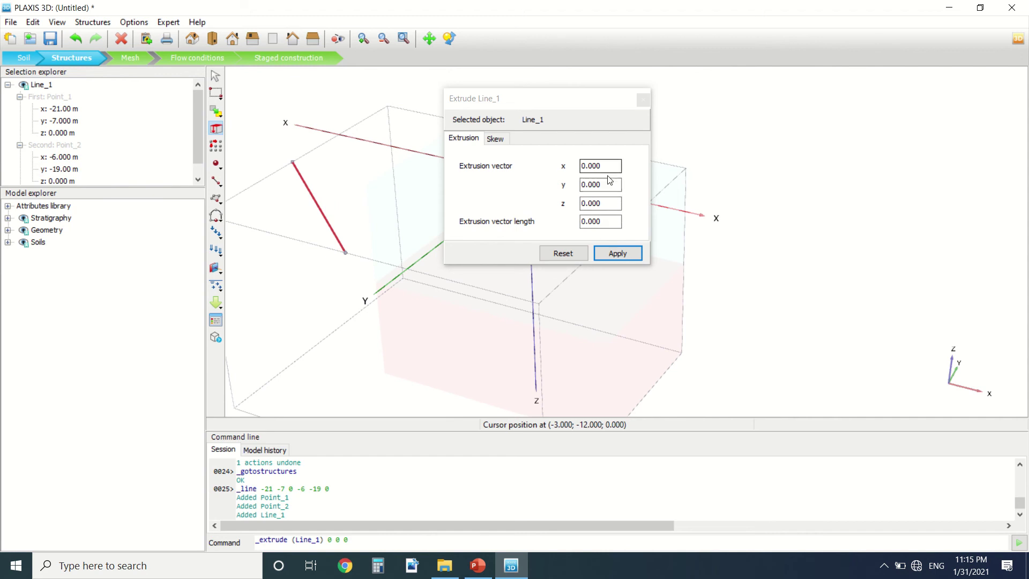
{"action": "left_click_drag", "start_coordinate": [613, 203], "coordinate": [580, 206]}
{"action": "type", "text": "1"}
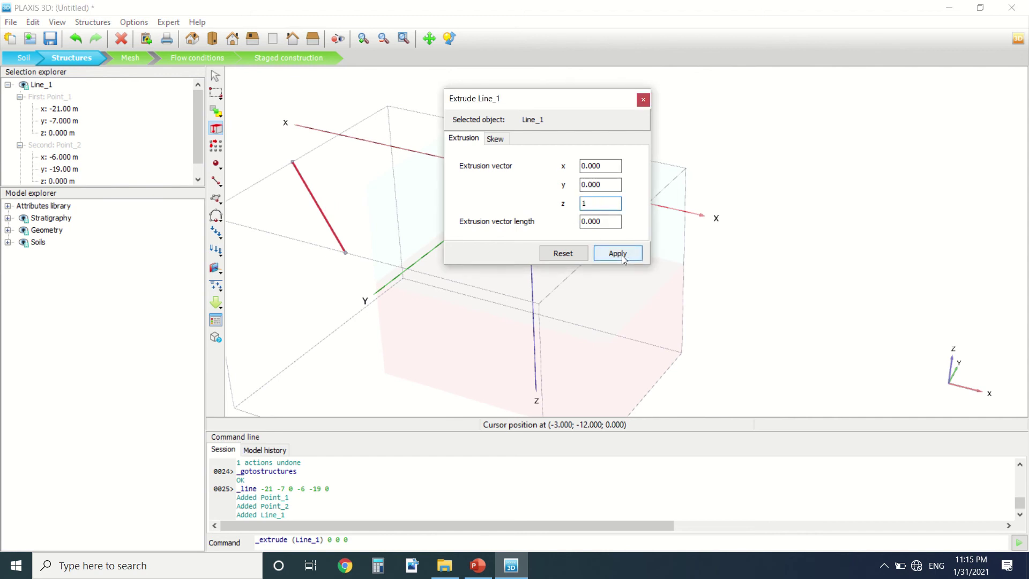
{"action": "left_click", "coordinate": [619, 255]}
Step: Delete the line and the polygon extruded from it
{"action": "scroll", "coordinate": [333, 210], "scroll_direction": "up", "scroll_amount": 5}
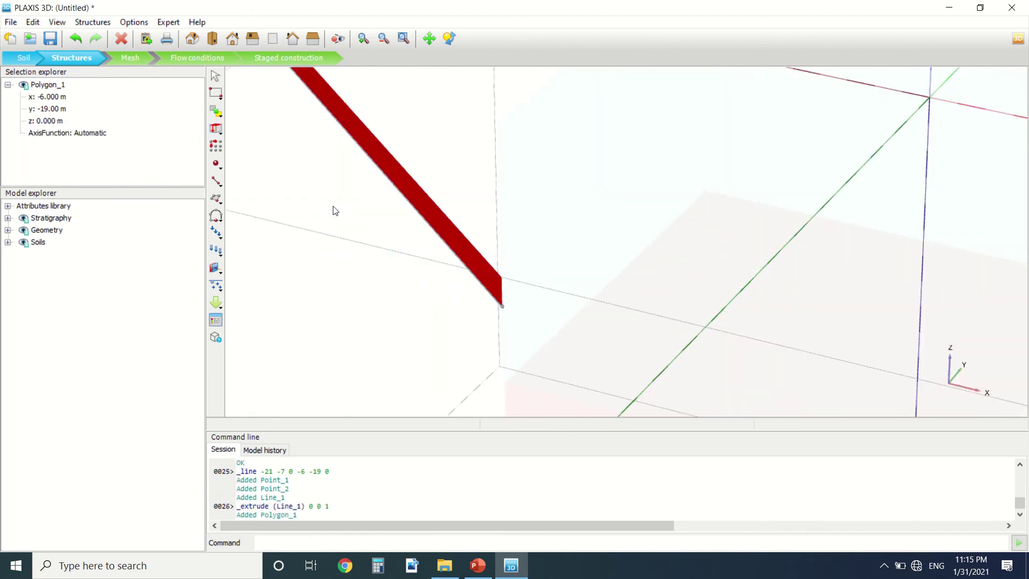
{"action": "scroll", "coordinate": [498, 286], "scroll_direction": "up", "scroll_amount": 1}
{"action": "left_click", "coordinate": [478, 261]}
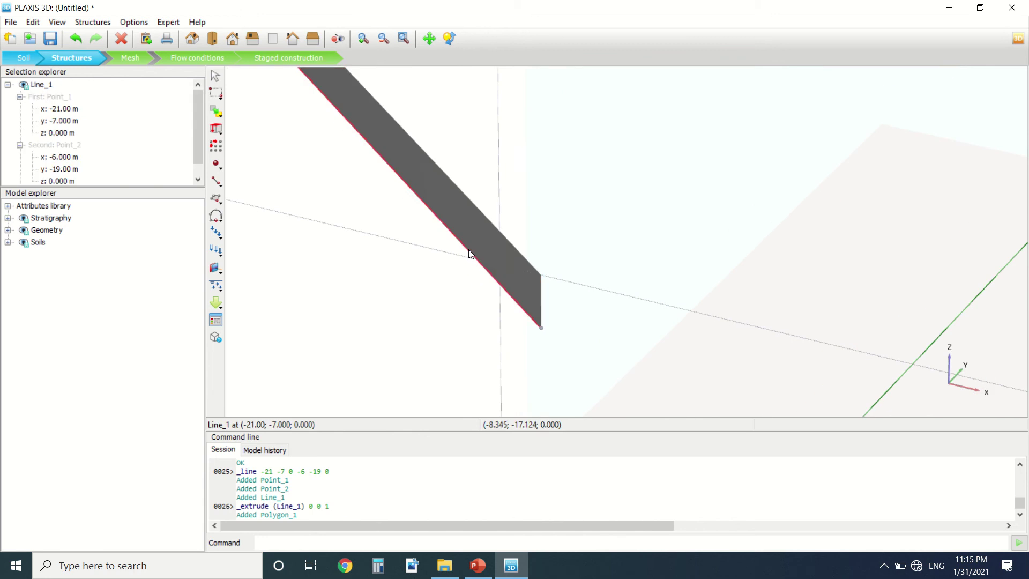
{"action": "key", "text": "Delete"}
{"action": "left_click", "coordinate": [471, 244]}
{"action": "key", "text": "Delete"}
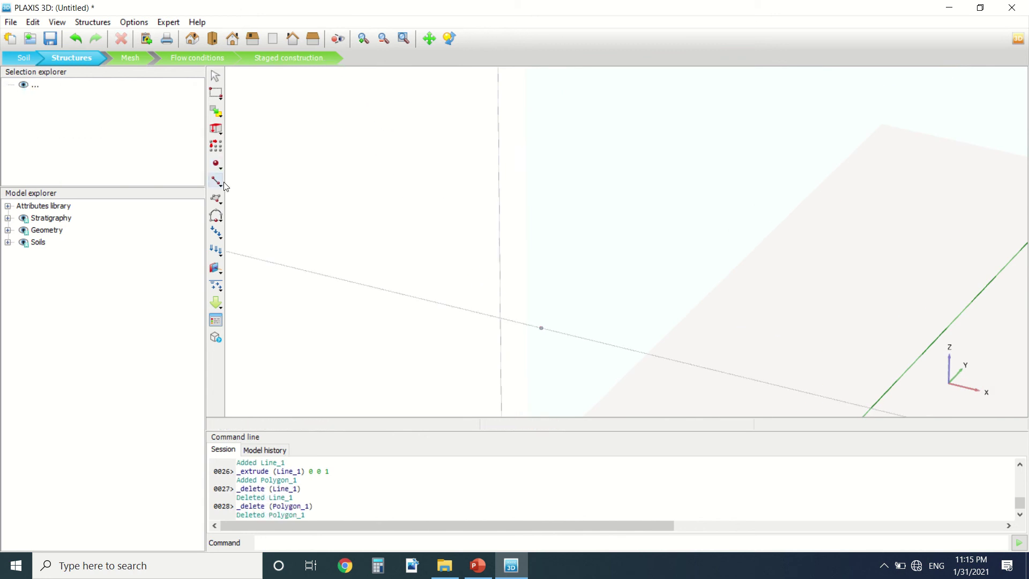
Step: Create a surface through (-13, -14, 0), (-7, -17, 0), (-9, -12, 0) and (-13, -13, 0), closing it at the first point
{"action": "left_click", "coordinate": [219, 199]}
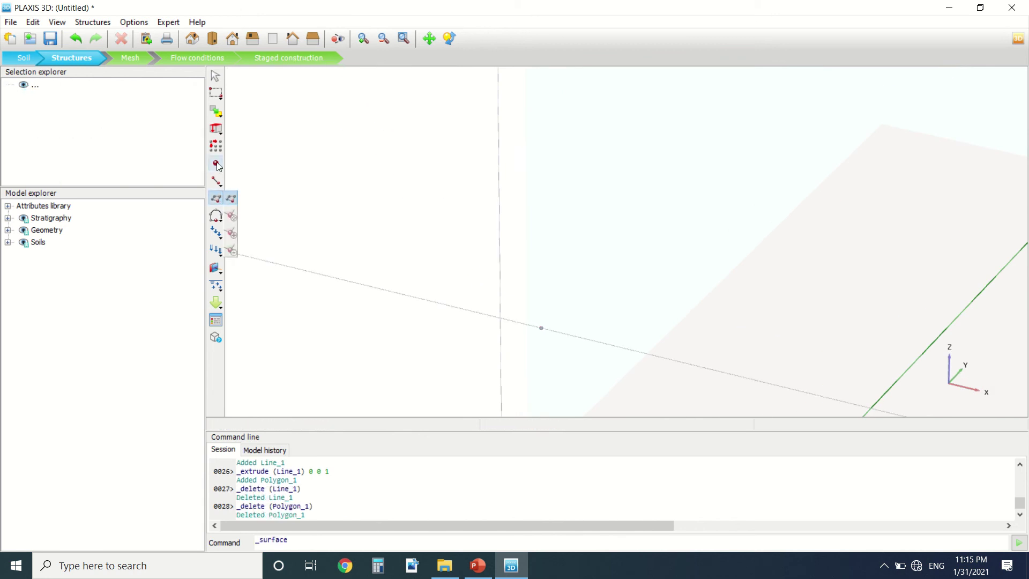
{"action": "left_click", "coordinate": [217, 164]}
{"action": "left_click", "coordinate": [216, 198]}
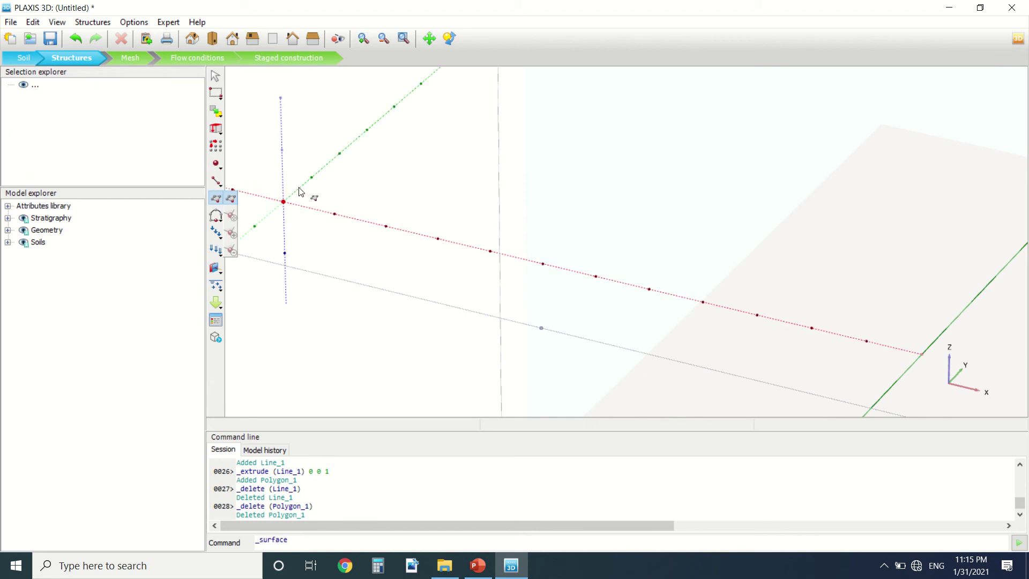
{"action": "left_click", "coordinate": [317, 118]}
{"action": "left_click", "coordinate": [542, 264]}
{"action": "left_click", "coordinate": [569, 117]}
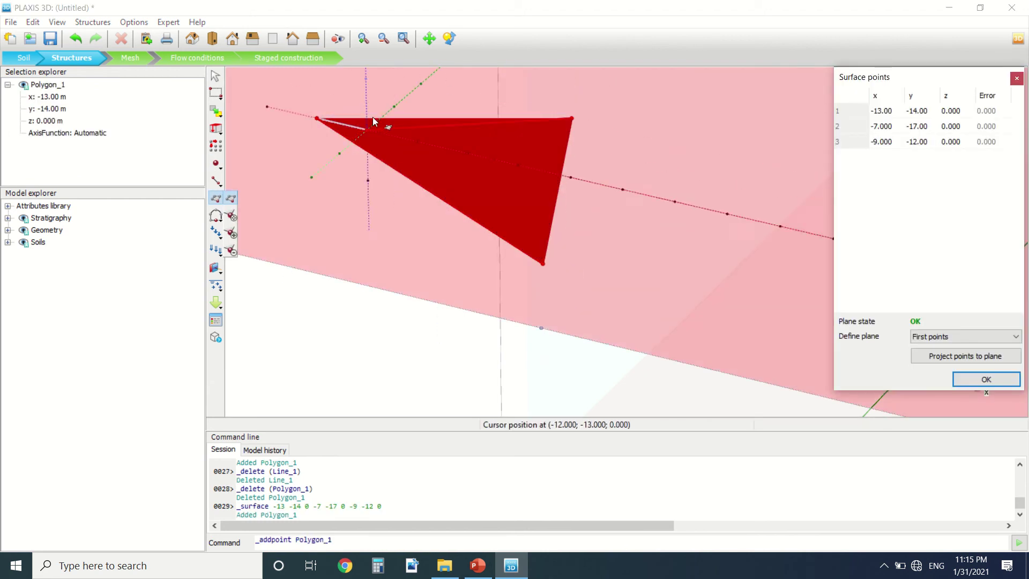
{"action": "left_click", "coordinate": [342, 95]}
{"action": "left_click", "coordinate": [317, 118]}
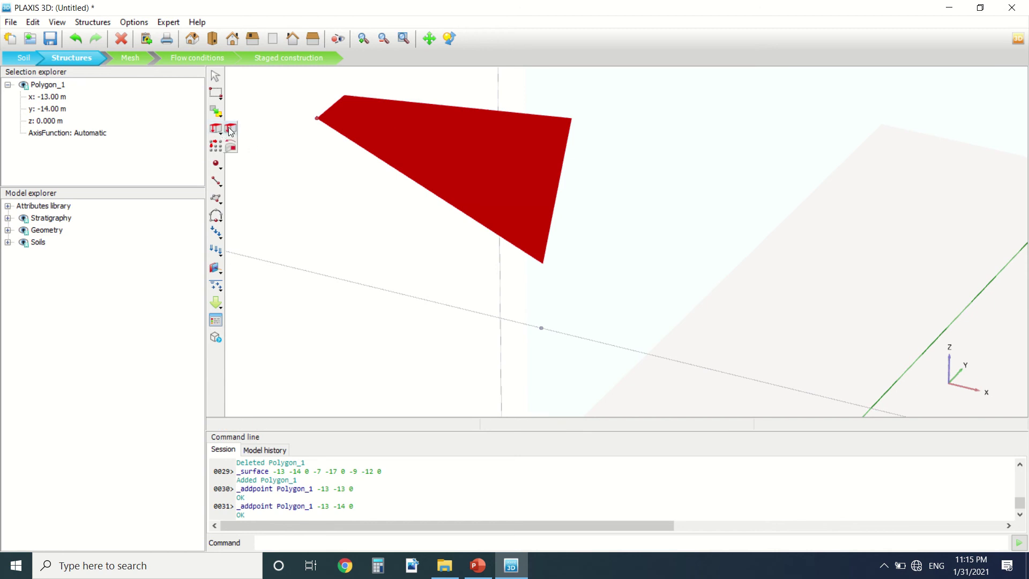
Step: Extrude the surface into a volume with the vector x = 2, y = 0, z = 1
{"action": "left_click", "coordinate": [220, 132]}
{"action": "double_click", "coordinate": [393, 144]}
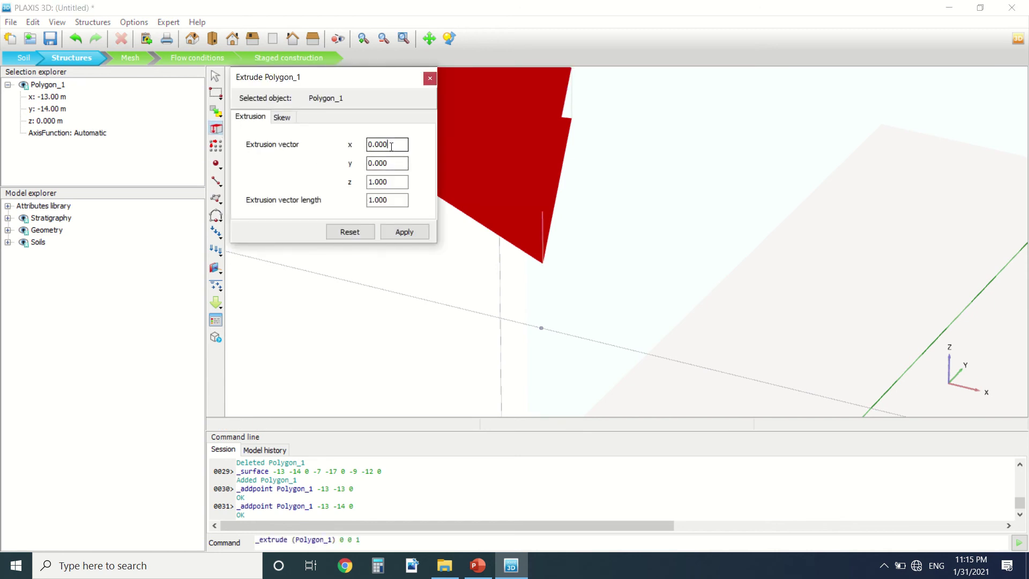
{"action": "type", "text": "2"}
{"action": "left_click", "coordinate": [405, 232]}
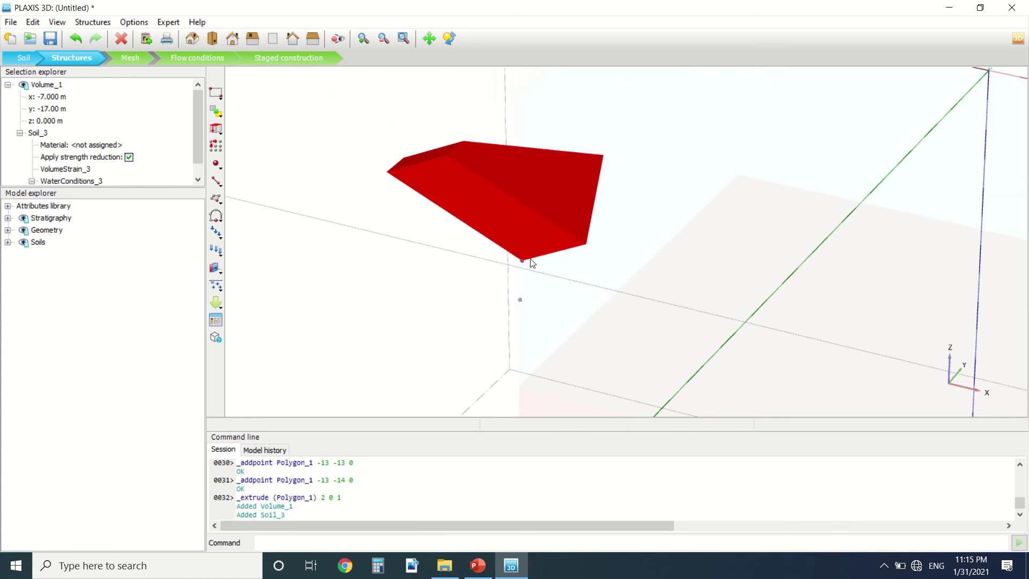
Step: Delete the extruded volume and its base surface
{"action": "key", "text": "Delete"}
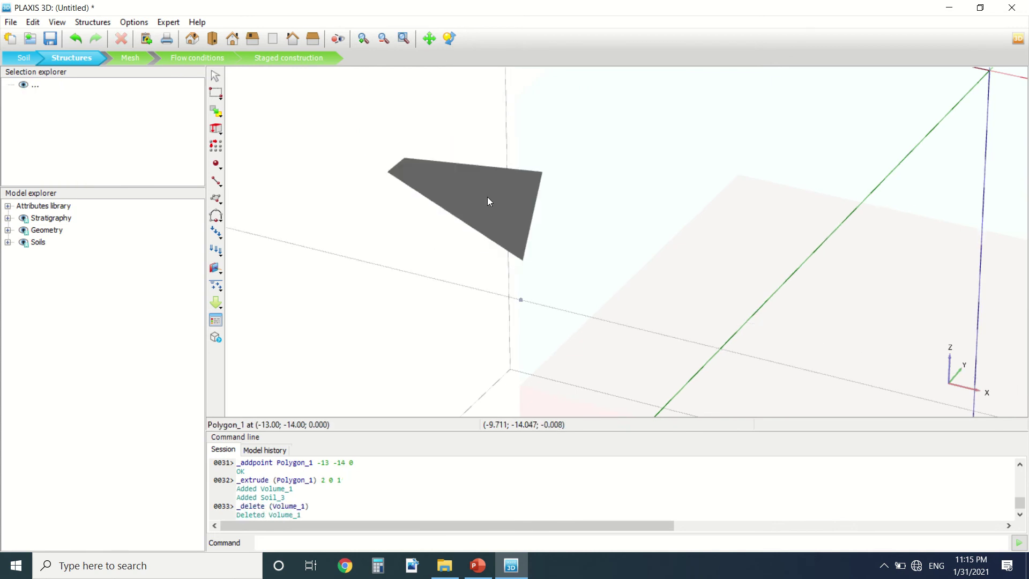
{"action": "key", "text": "Delete"}
{"action": "scroll", "coordinate": [516, 241], "scroll_direction": "down", "scroll_amount": 5}
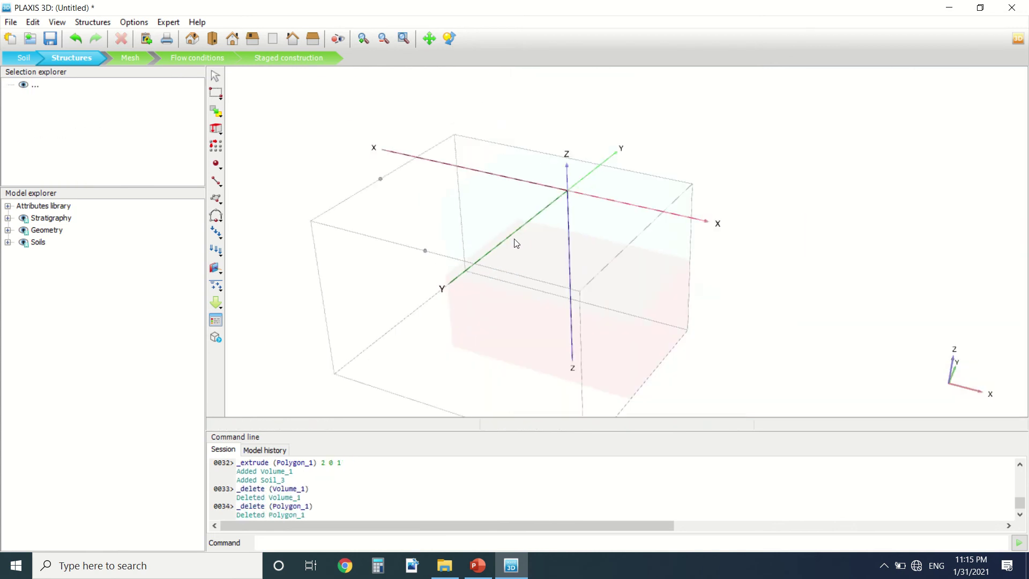
{"action": "scroll", "coordinate": [564, 248], "scroll_direction": "up", "scroll_amount": 2}
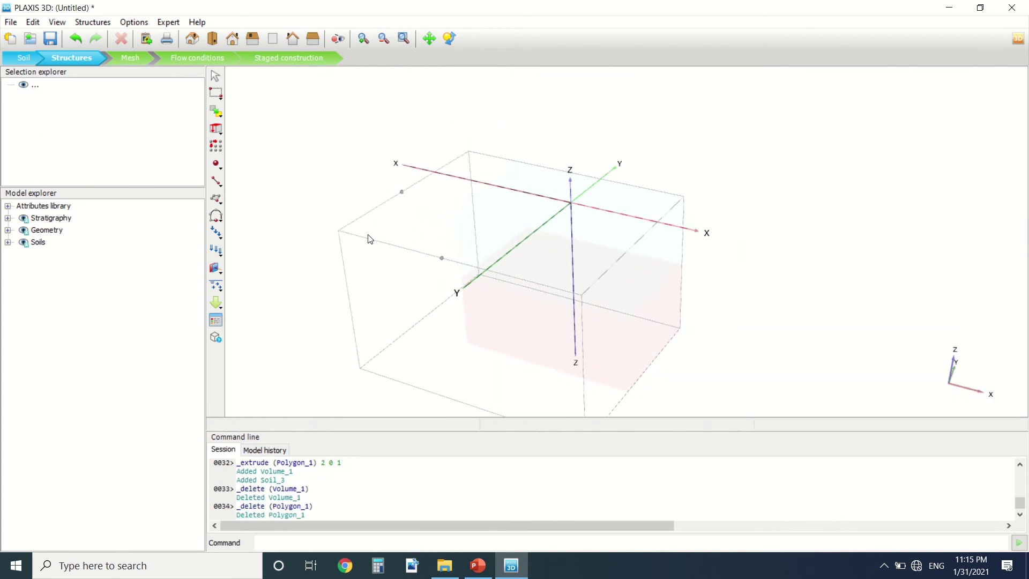
Step: Look over the structural element creation tools and try to switch to Mesh mode, ending back in Structures mode
{"action": "left_click", "coordinate": [218, 269]}
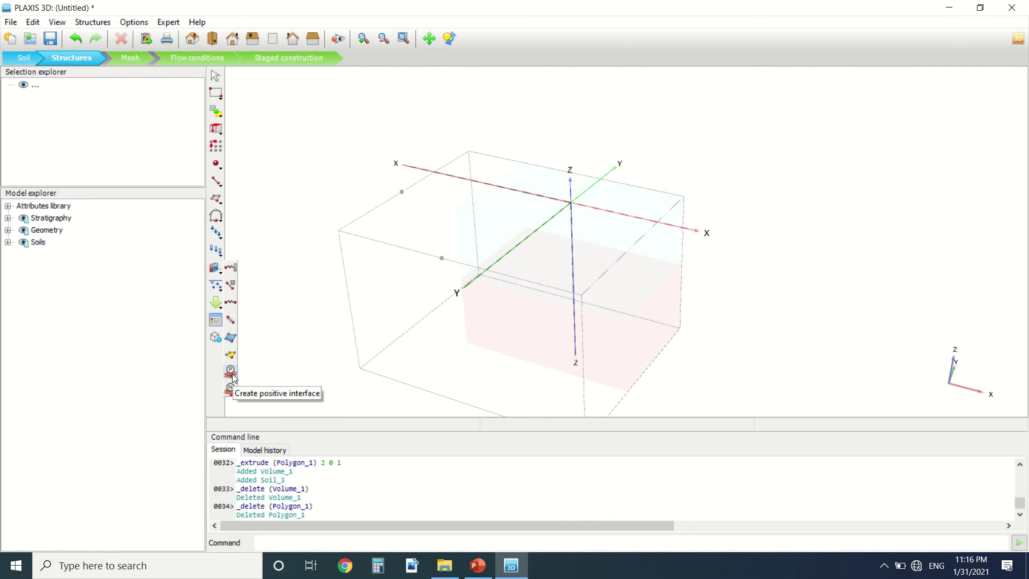
{"action": "left_click", "coordinate": [216, 288]}
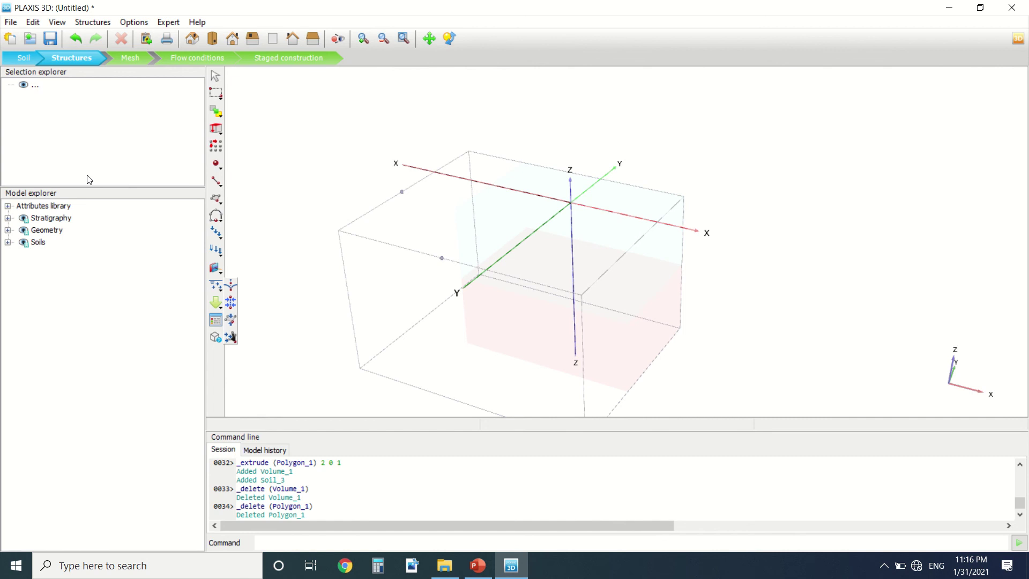
{"action": "left_click", "coordinate": [130, 59]}
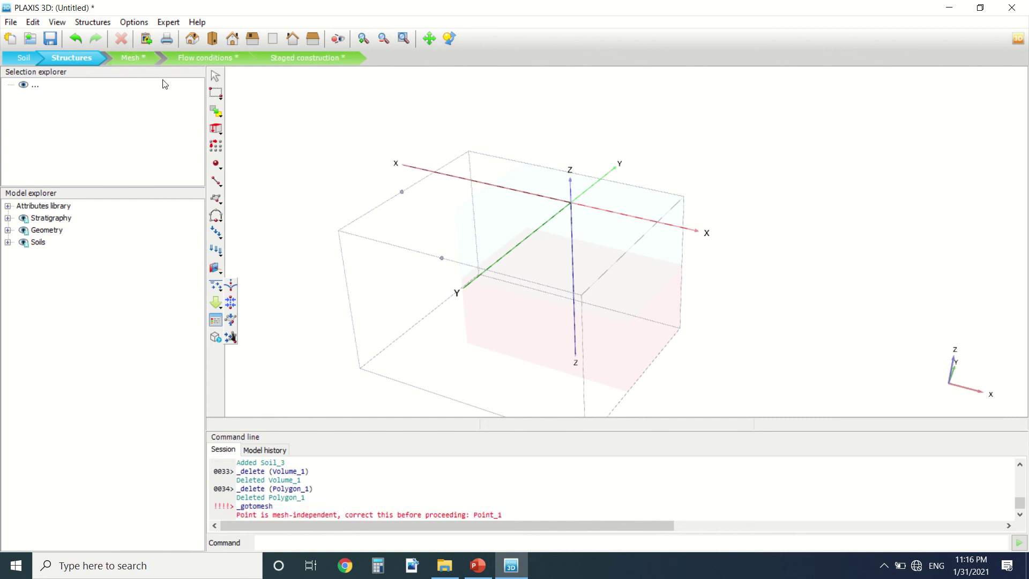
{"action": "left_click", "coordinate": [140, 62]}
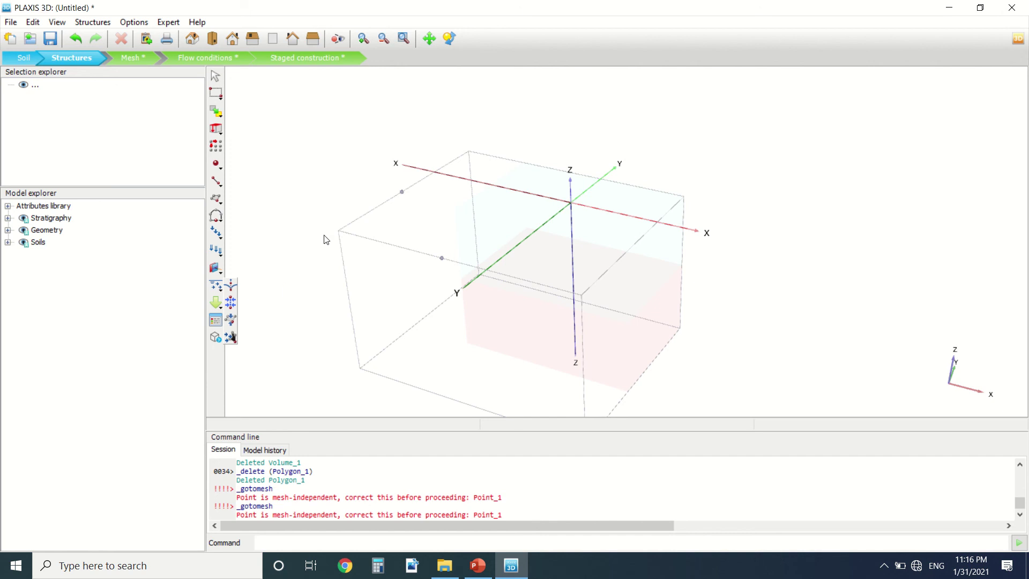
{"action": "left_click", "coordinate": [31, 54]}
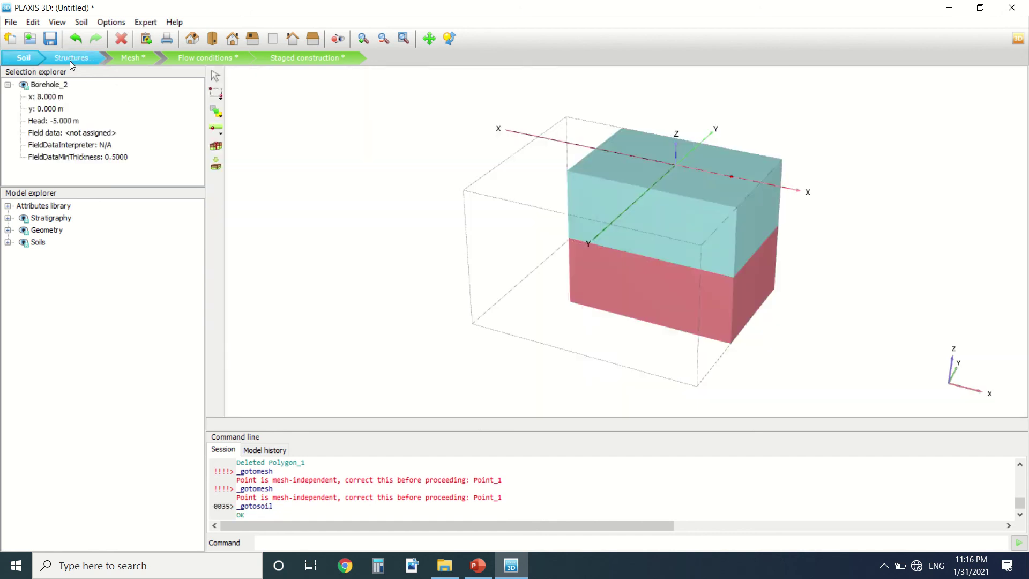
{"action": "left_click", "coordinate": [70, 59]}
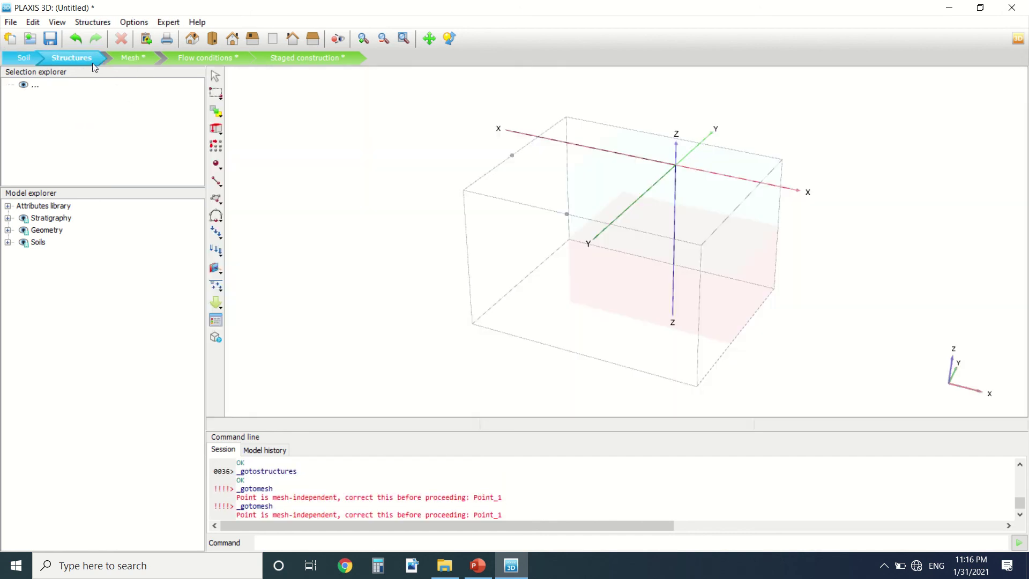
Step: Try a plate through (0, -1, 0), (6, -5, 0), (5, 1, 0) and (1, 2, 0), and delete it
{"action": "left_click", "coordinate": [218, 269]}
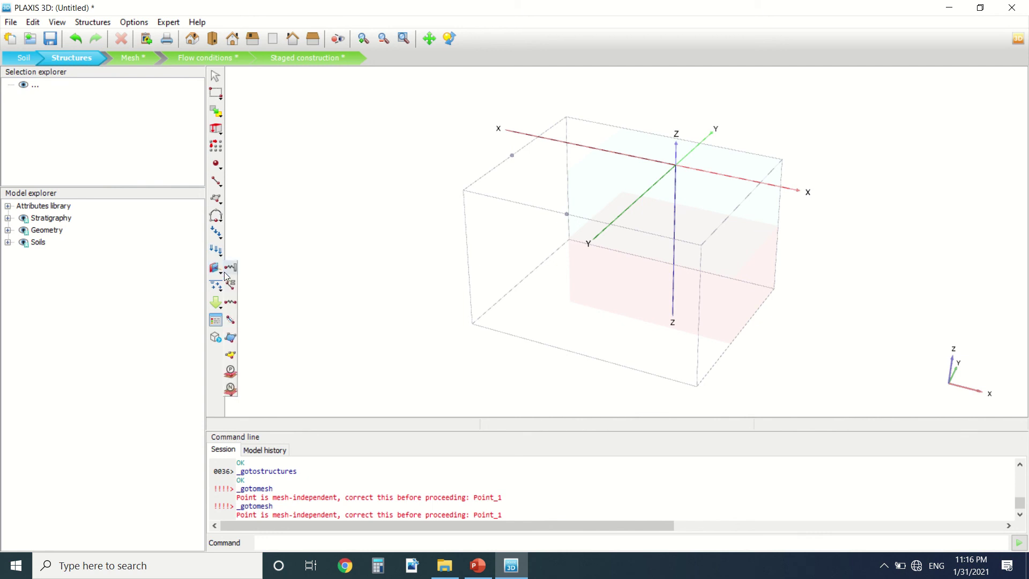
{"action": "left_click", "coordinate": [236, 345]}
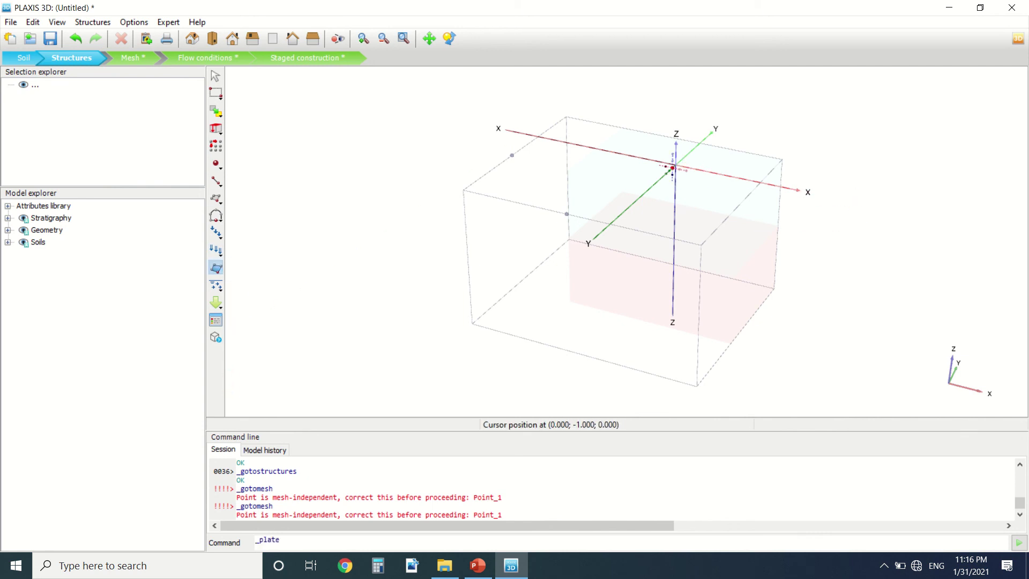
{"action": "left_click", "coordinate": [672, 169]}
{"action": "left_click", "coordinate": [702, 188]}
{"action": "left_click", "coordinate": [714, 171]}
{"action": "right_click", "coordinate": [693, 167]}
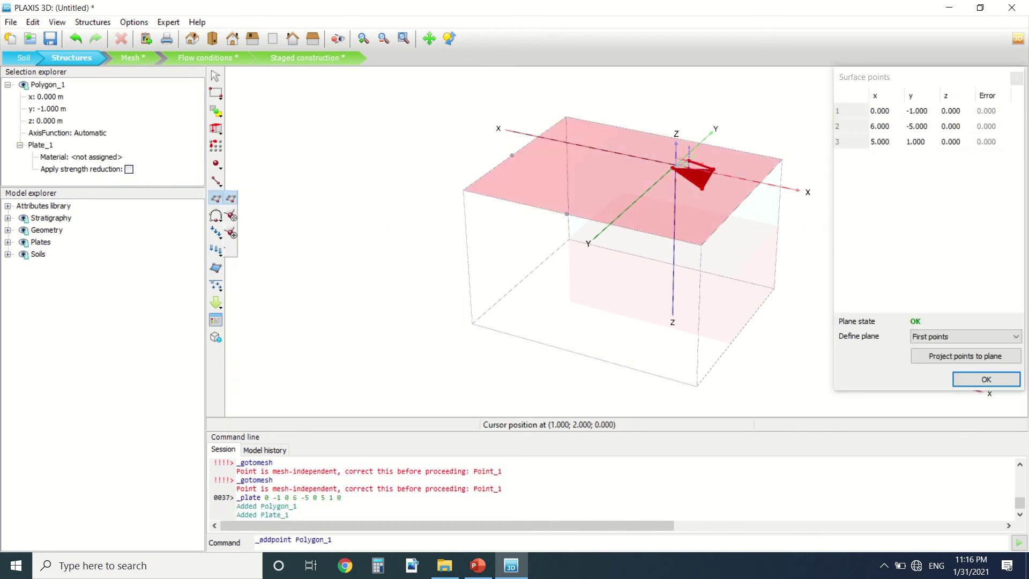
{"action": "left_click", "coordinate": [688, 160]}
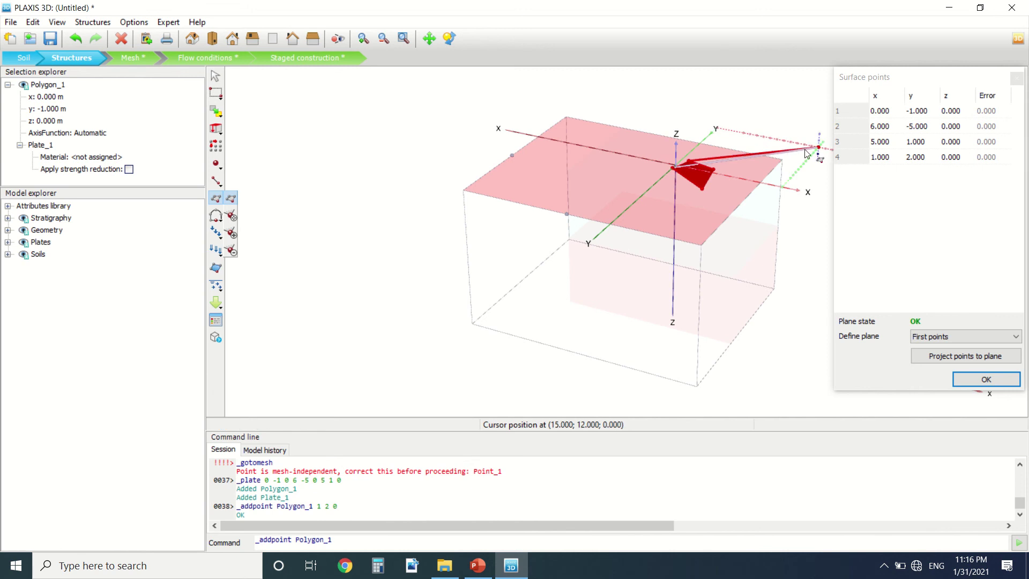
{"action": "right_click", "coordinate": [854, 138]}
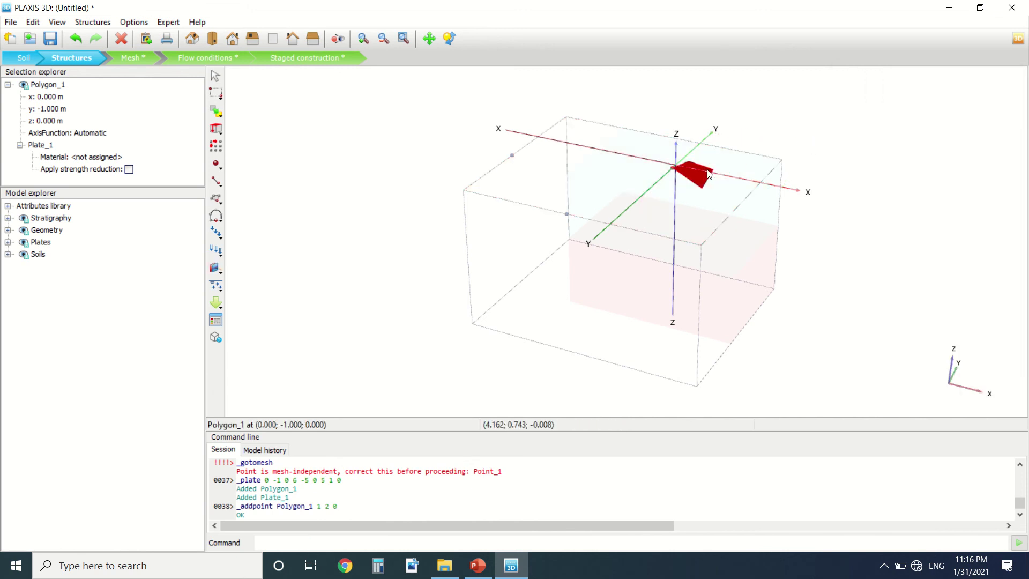
{"action": "key", "text": "Delete"}
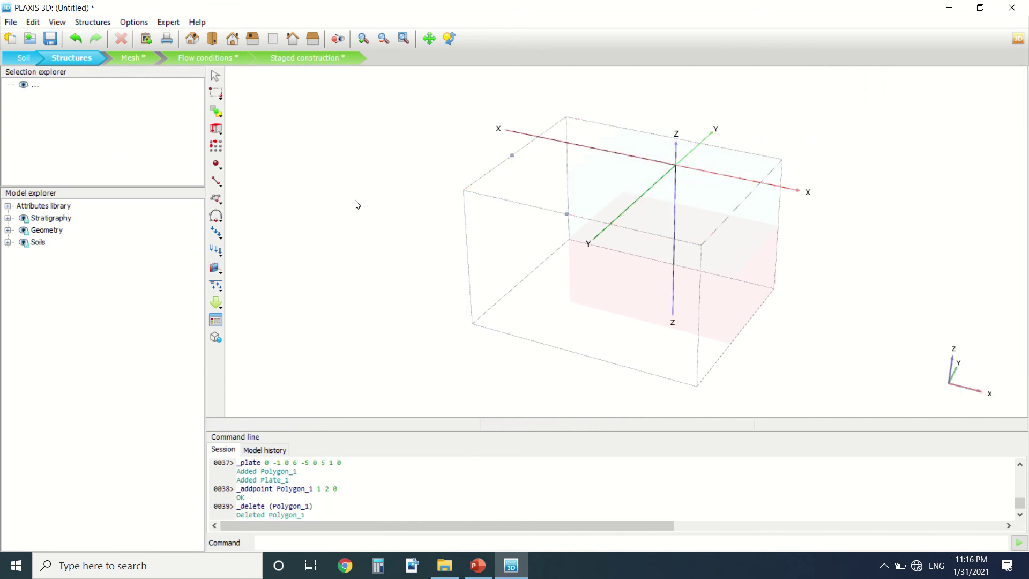
Step: Create a plate with corners at (-2, -4, 0), (6, -4, 0), (4, 2, 0) and (-1, 2, 0)
{"action": "left_click", "coordinate": [215, 268]}
{"action": "left_click", "coordinate": [231, 337]}
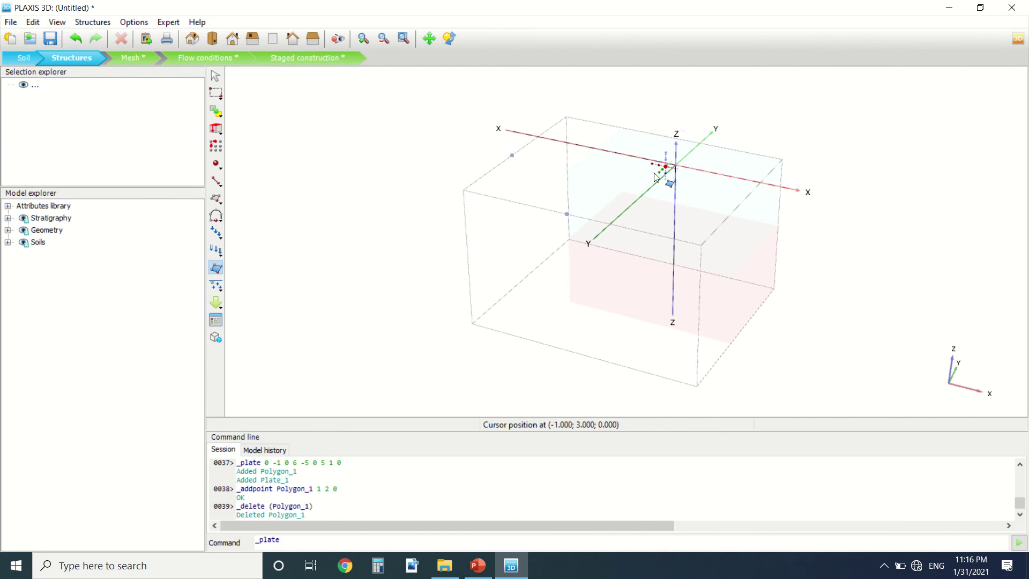
{"action": "left_click", "coordinate": [649, 173]}
{"action": "left_click", "coordinate": [706, 186]}
{"action": "left_click", "coordinate": [710, 165]}
{"action": "left_click", "coordinate": [676, 162]}
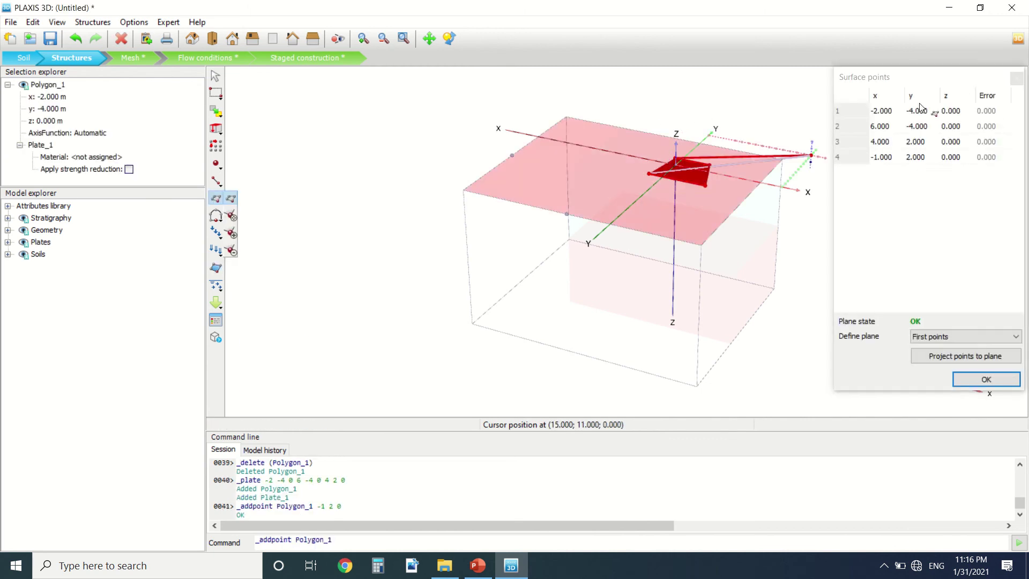
Step: Move the plate's first corner to (0, 0, 0) and its second corner to (6, 0, 0)
{"action": "left_click", "coordinate": [884, 111]}
{"action": "type", "text": "0"}
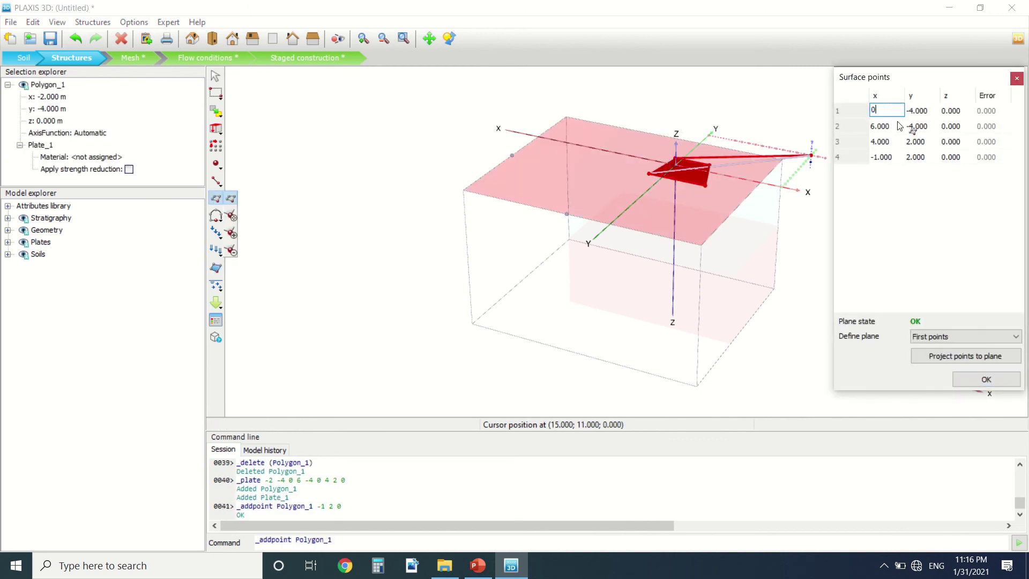
{"action": "key", "text": "Tab"}
{"action": "type", "text": "0"}
{"action": "key", "text": "Tab"}
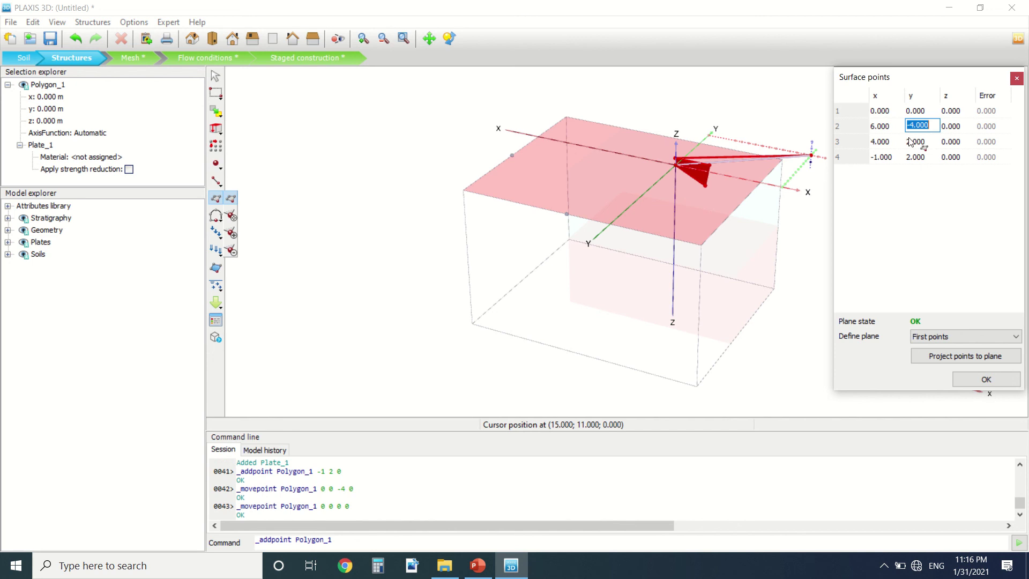
{"action": "key", "text": "Tab"}
{"action": "key", "text": "Tab"}
{"action": "type", "text": "0"}
{"action": "key", "text": "Return"}
Step: Move the plate's third corner to (6, 6, 0)
{"action": "left_click", "coordinate": [884, 146]}
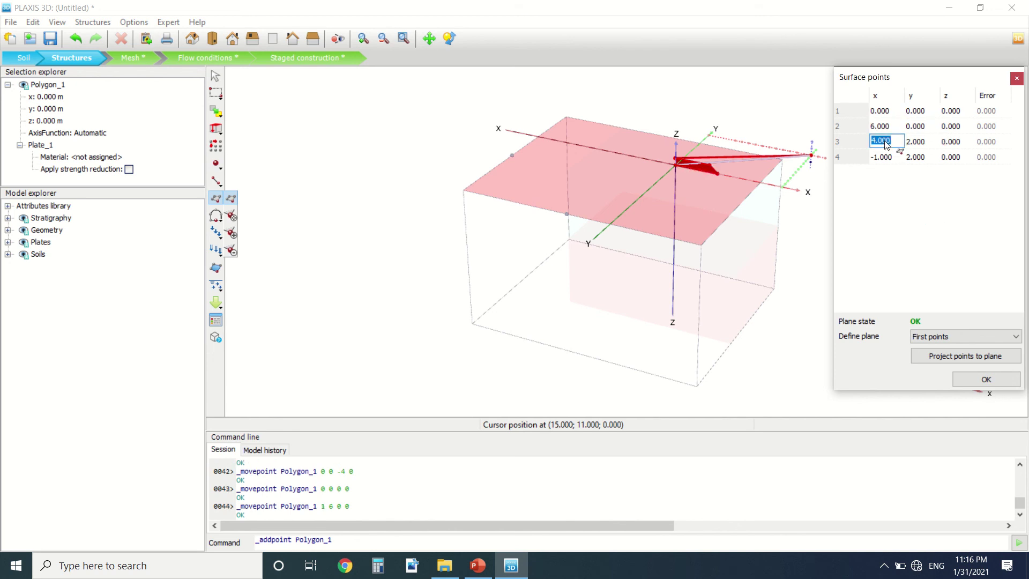
{"action": "type", "text": "0"}
{"action": "key", "text": "Tab"}
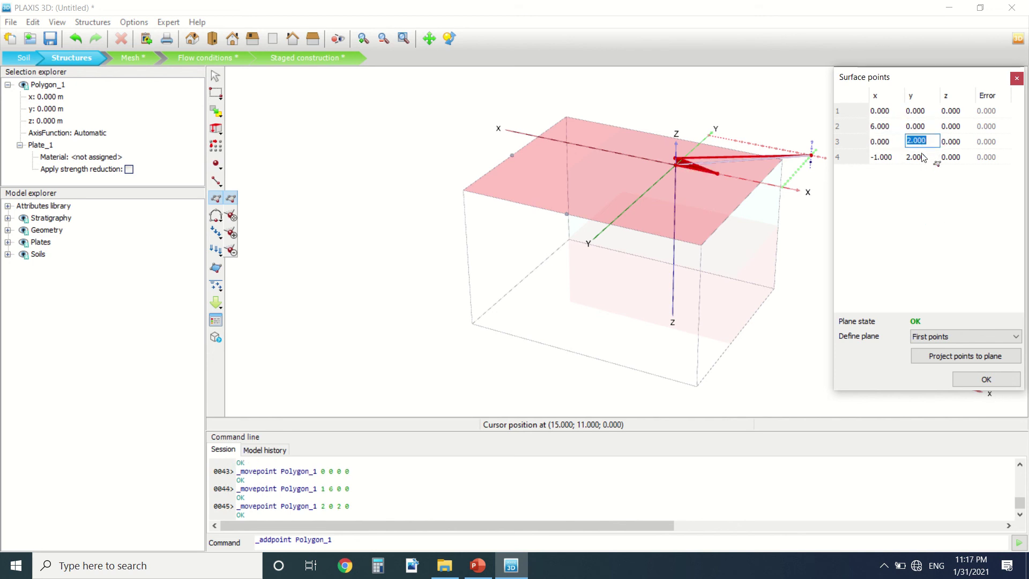
{"action": "left_click", "coordinate": [892, 142]}
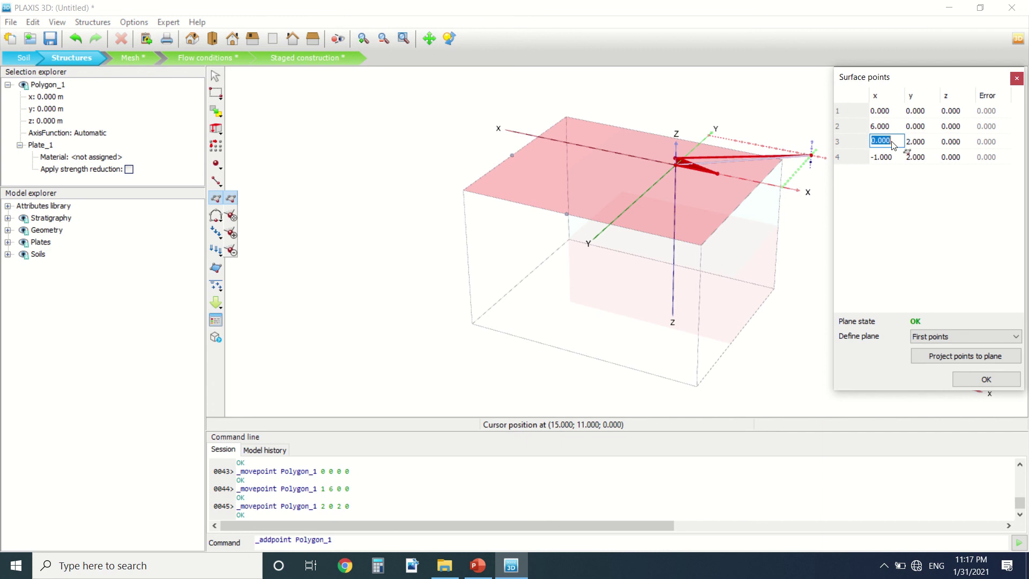
{"action": "type", "text": "6"}
{"action": "key", "text": "Tab"}
{"action": "type", "text": "6"}
{"action": "key", "text": "Return"}
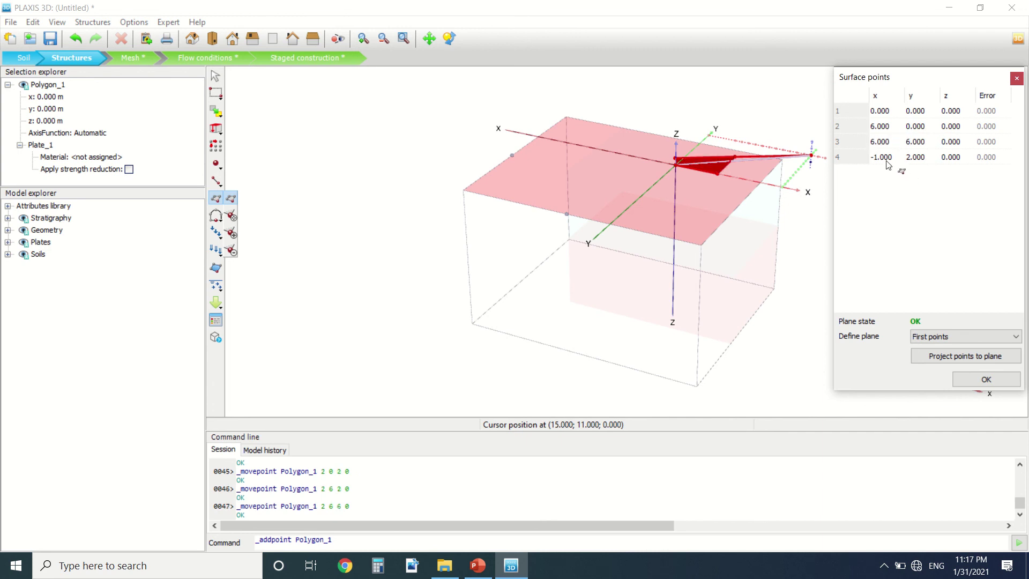
Step: Move the plate's fourth corner to (0, 6, 0) and accept the surface points
{"action": "left_click", "coordinate": [886, 161]}
{"action": "type", "text": "0"}
{"action": "key", "text": "Tab"}
{"action": "type", "text": "6"}
{"action": "key", "text": "Return"}
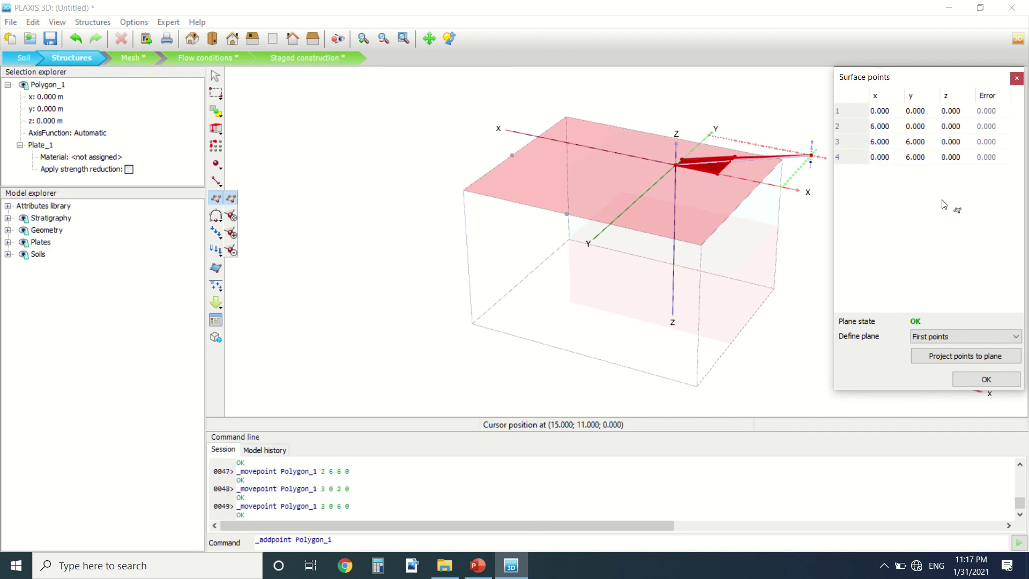
{"action": "left_click", "coordinate": [986, 379]}
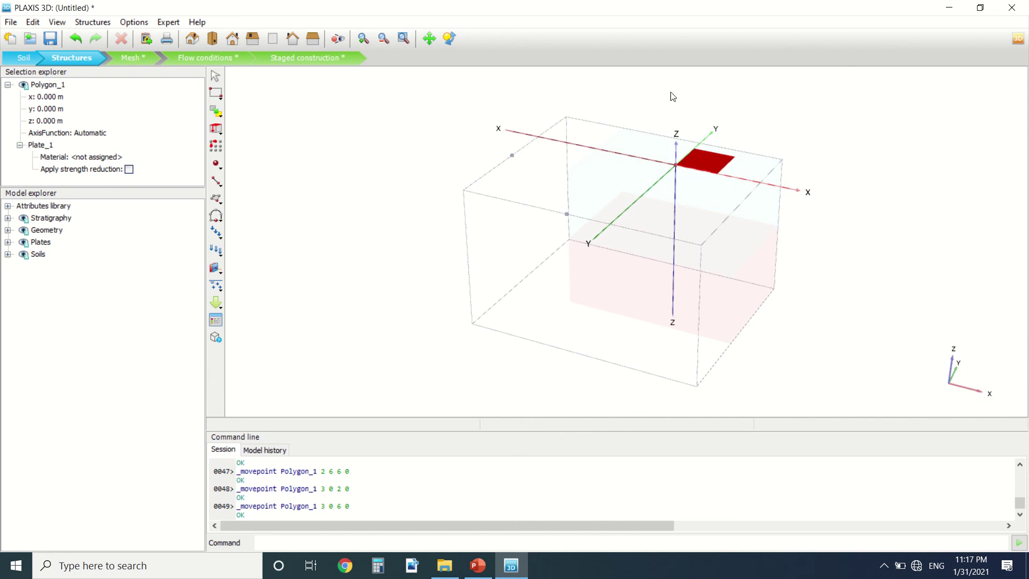
Step: Extrude the plate's polygon along the vector (0, 0, 1) with a length of 1 m
{"action": "scroll", "coordinate": [697, 134], "scroll_direction": "up", "scroll_amount": 5}
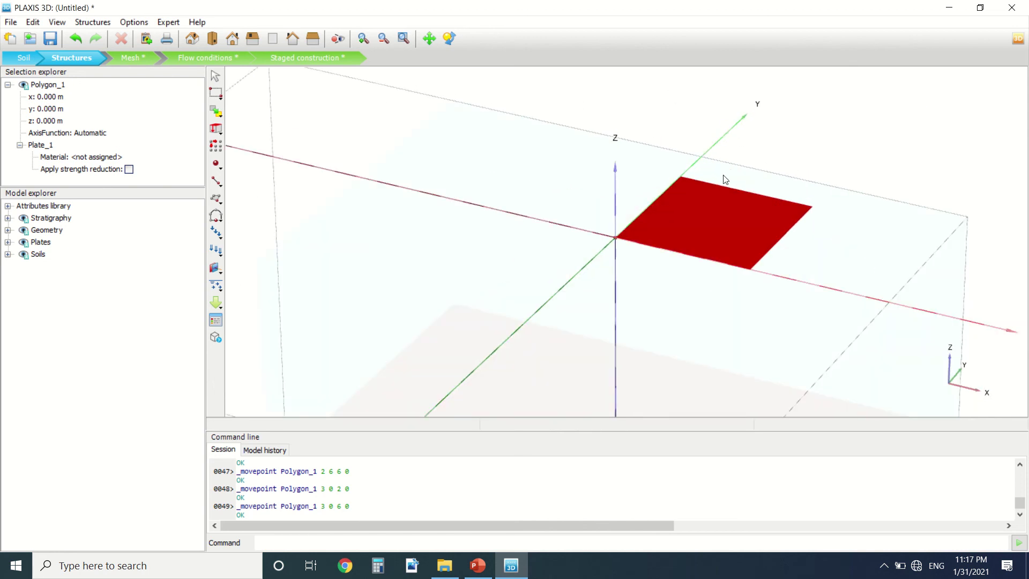
{"action": "left_click", "coordinate": [217, 131]}
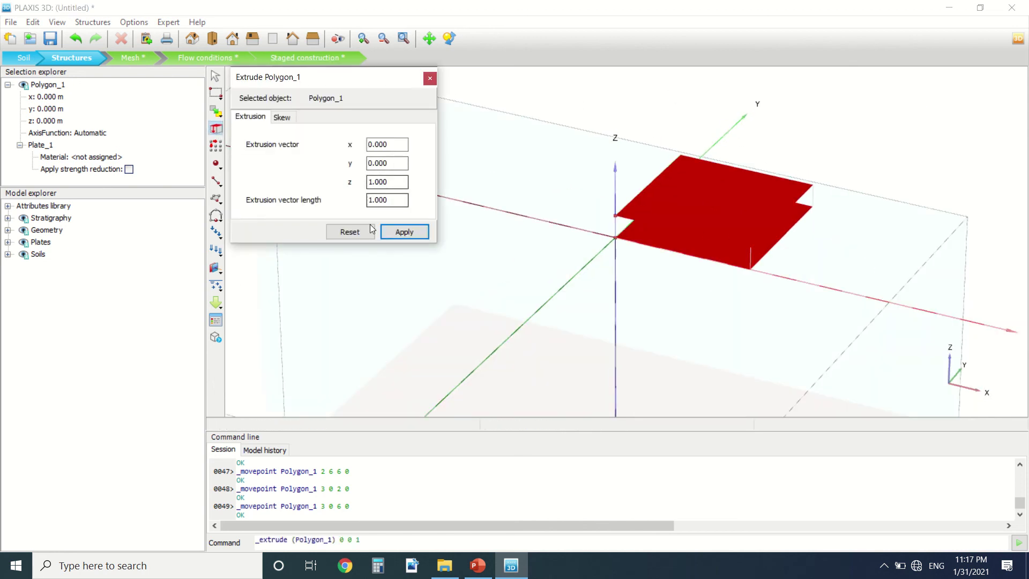
{"action": "left_click", "coordinate": [403, 231]}
{"action": "scroll", "coordinate": [422, 193], "scroll_direction": "down", "scroll_amount": 2}
{"action": "scroll", "coordinate": [421, 193], "scroll_direction": "down", "scroll_amount": 1}
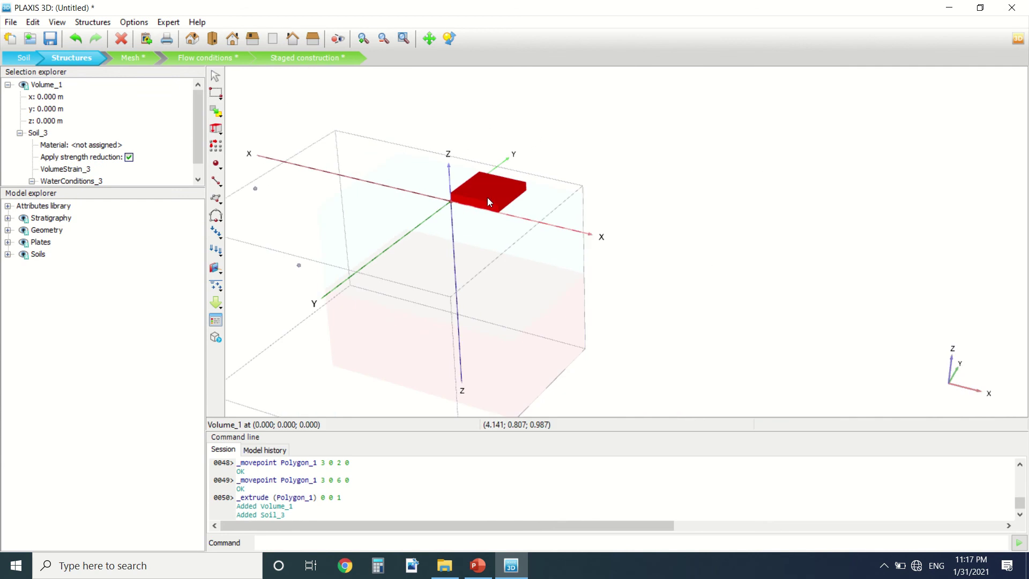
Step: Look over the options of the extruded volume and try to switch to Mesh mode
{"action": "right_click", "coordinate": [487, 198]}
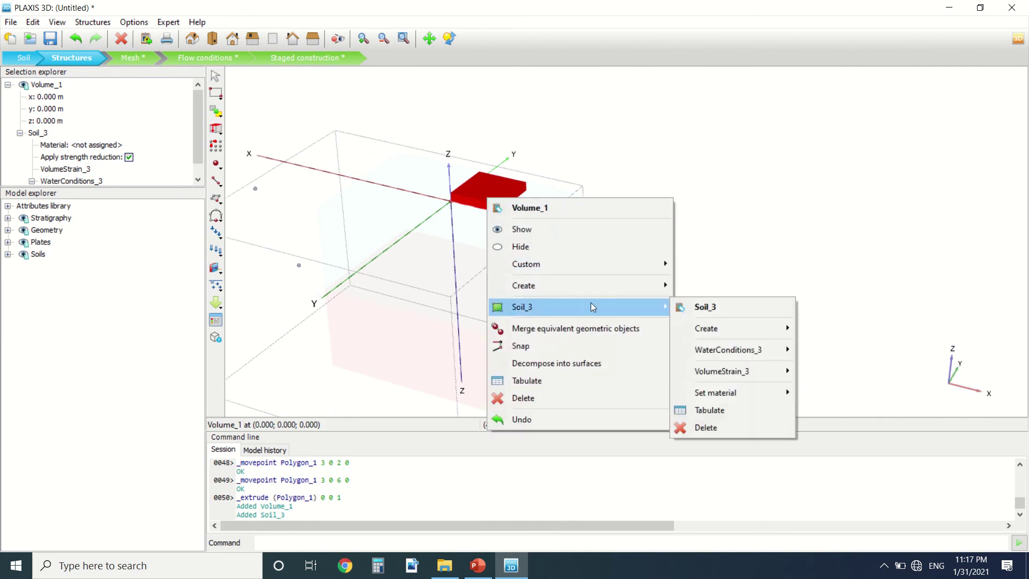
{"action": "left_click", "coordinate": [249, 188]}
{"action": "left_click", "coordinate": [123, 60]}
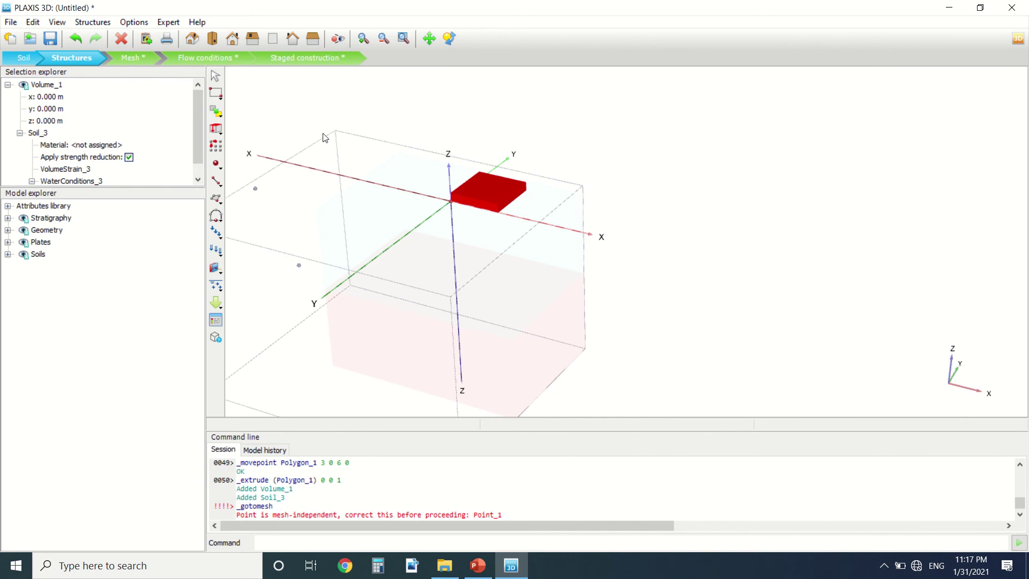
Step: Delete the two stray points, Point_1 and Point_2, from the model geometry
{"action": "left_click", "coordinate": [445, 146]}
{"action": "scroll", "coordinate": [444, 147], "scroll_direction": "down", "scroll_amount": 3}
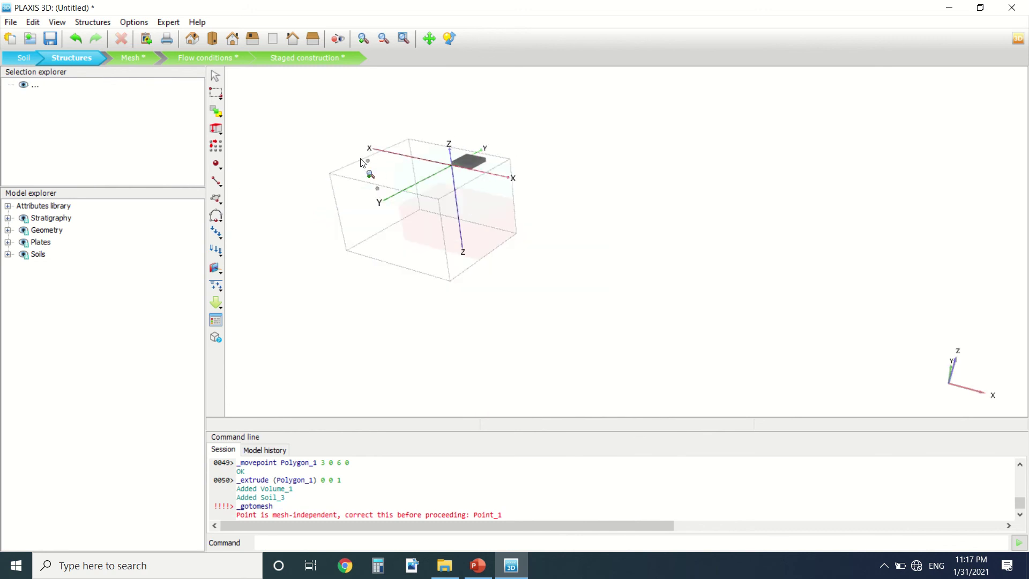
{"action": "scroll", "coordinate": [369, 161], "scroll_direction": "up", "scroll_amount": 5}
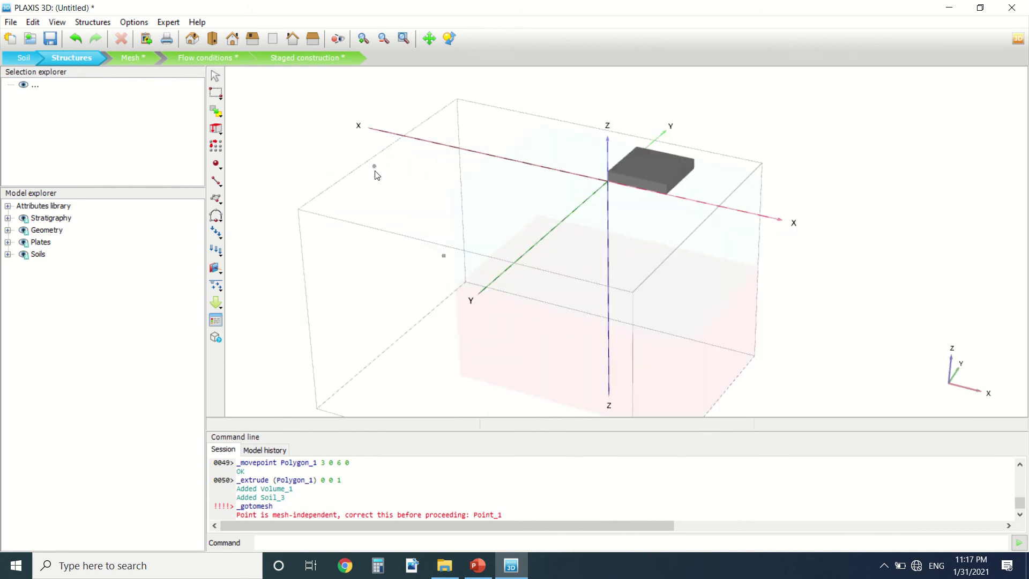
{"action": "left_click", "coordinate": [7, 230]}
{"action": "left_click", "coordinate": [20, 242]}
{"action": "left_click", "coordinate": [68, 255]}
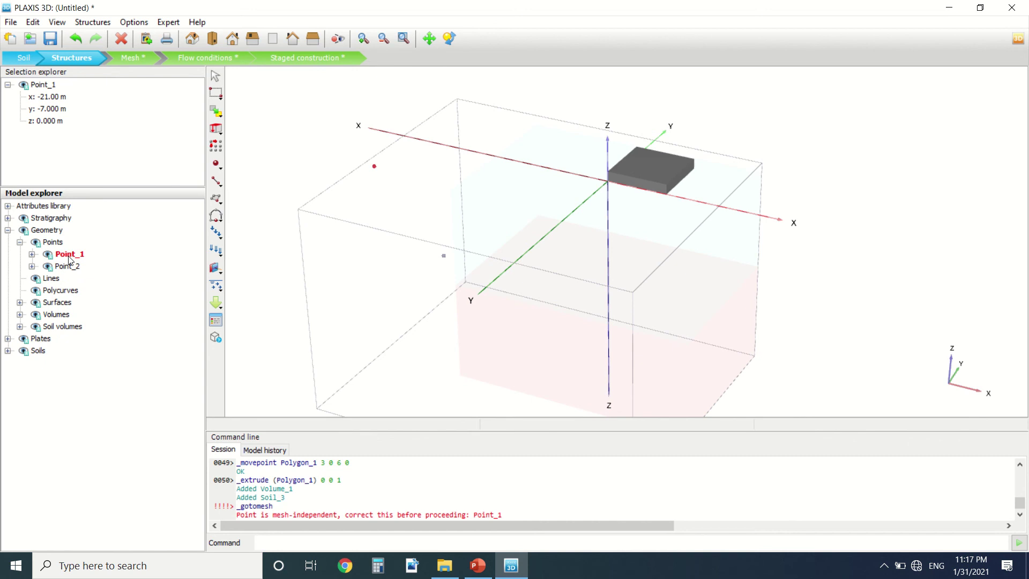
{"action": "key", "text": "Delete"}
{"action": "left_click", "coordinate": [59, 255]}
{"action": "key", "text": "Delete"}
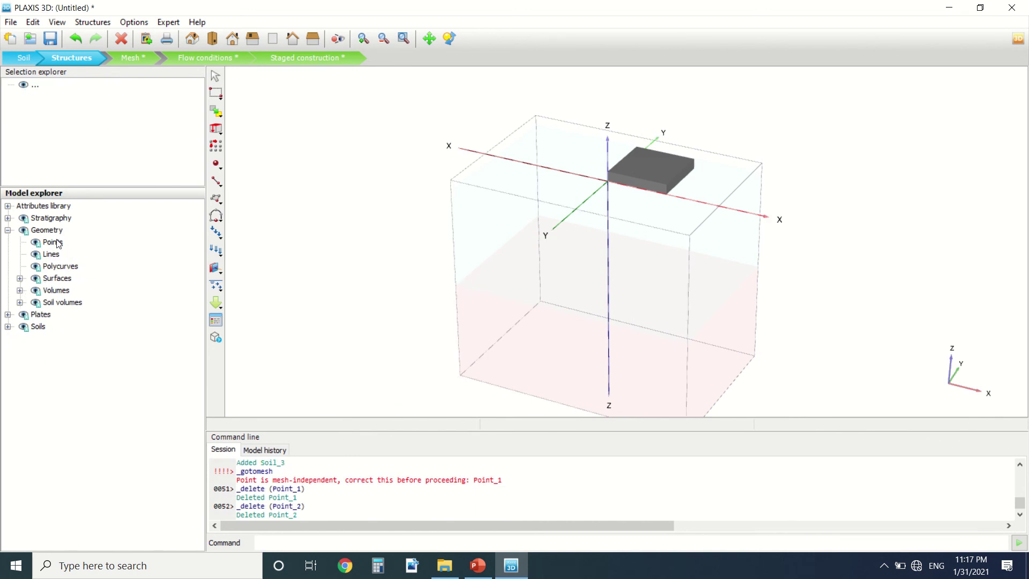
Step: Delete the plate's base surface and check the extruded volume by toggling its visibility
{"action": "left_click", "coordinate": [20, 278]}
{"action": "left_click", "coordinate": [62, 290]}
{"action": "key", "text": "Delete"}
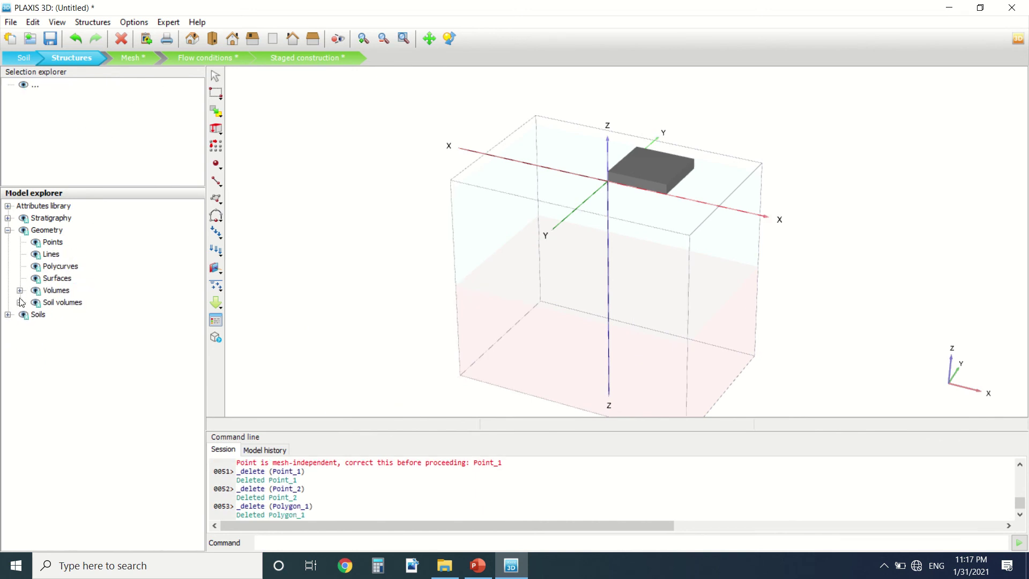
{"action": "left_click", "coordinate": [19, 289]}
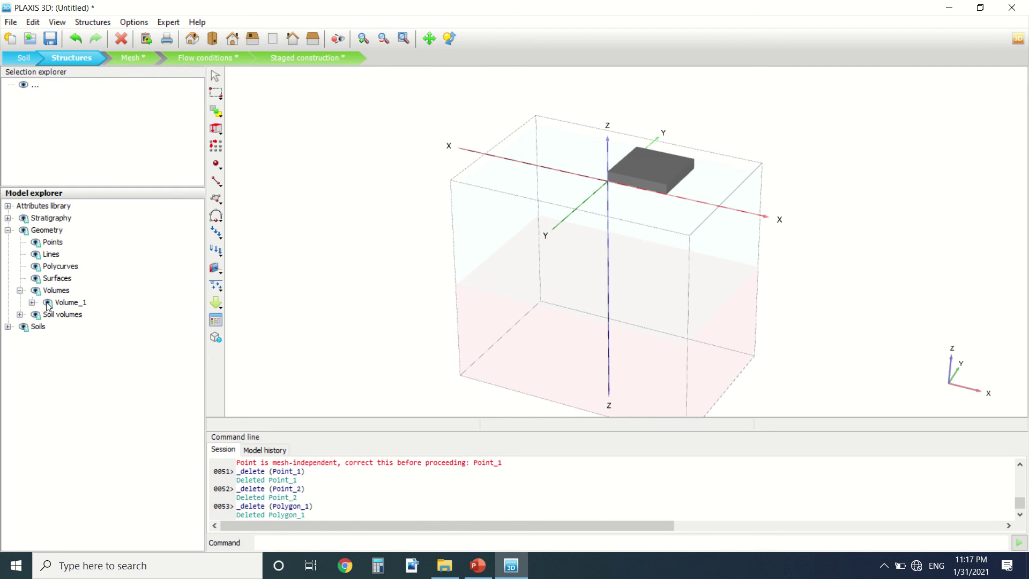
{"action": "left_click", "coordinate": [47, 302]}
{"action": "left_click", "coordinate": [48, 302]}
Step: Switch to Mesh mode and generate the mesh with Medium element distribution and enhanced mesh refinements
{"action": "left_click", "coordinate": [126, 58]}
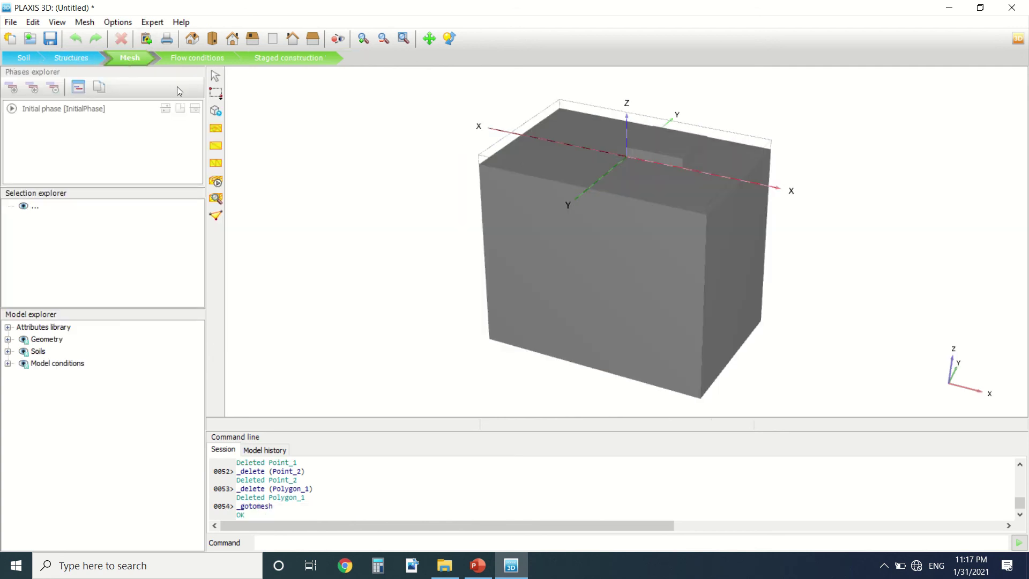
{"action": "left_click", "coordinate": [216, 182]}
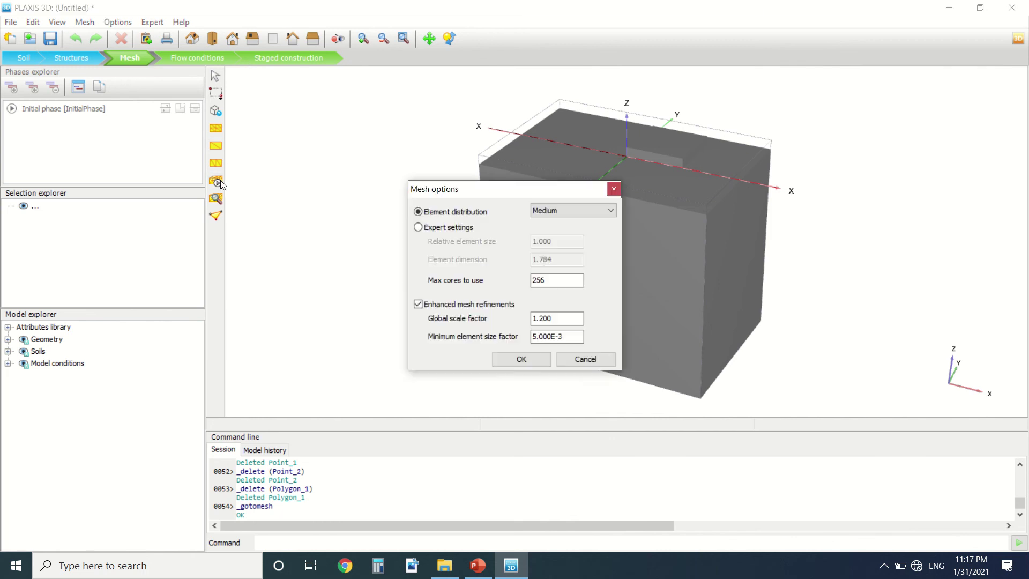
{"action": "left_click", "coordinate": [534, 360]}
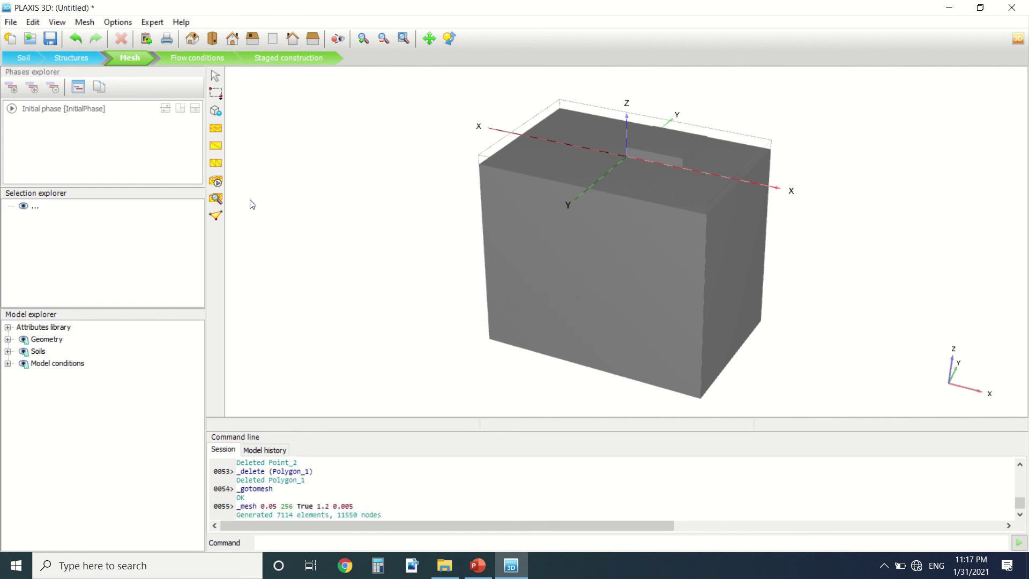
Step: Inspect the generated mesh's connectivity plot in PLAXIS 3D Output and return to the model
{"action": "left_click", "coordinate": [216, 198]}
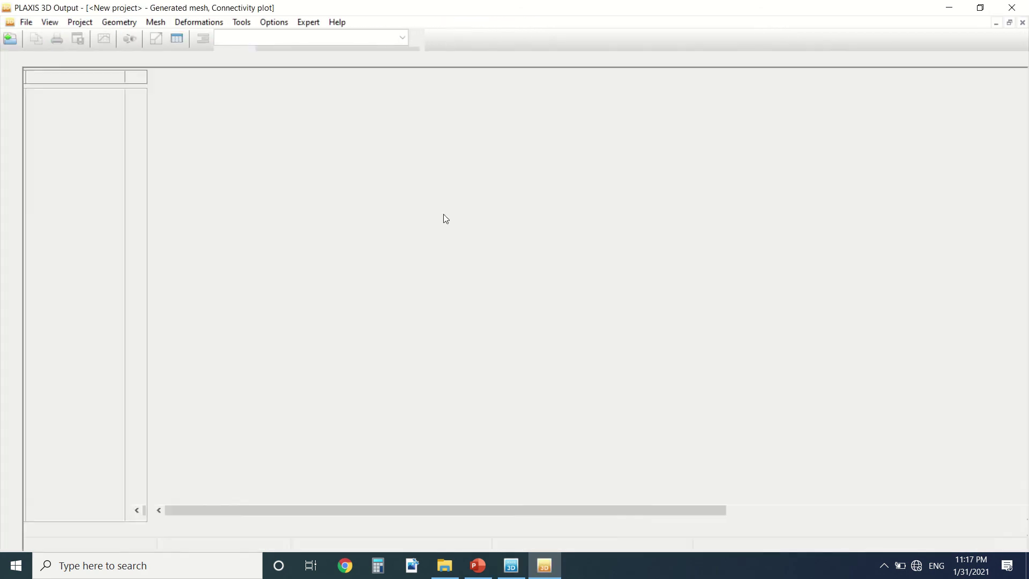
{"action": "scroll", "coordinate": [622, 98], "scroll_direction": "up", "scroll_amount": 6}
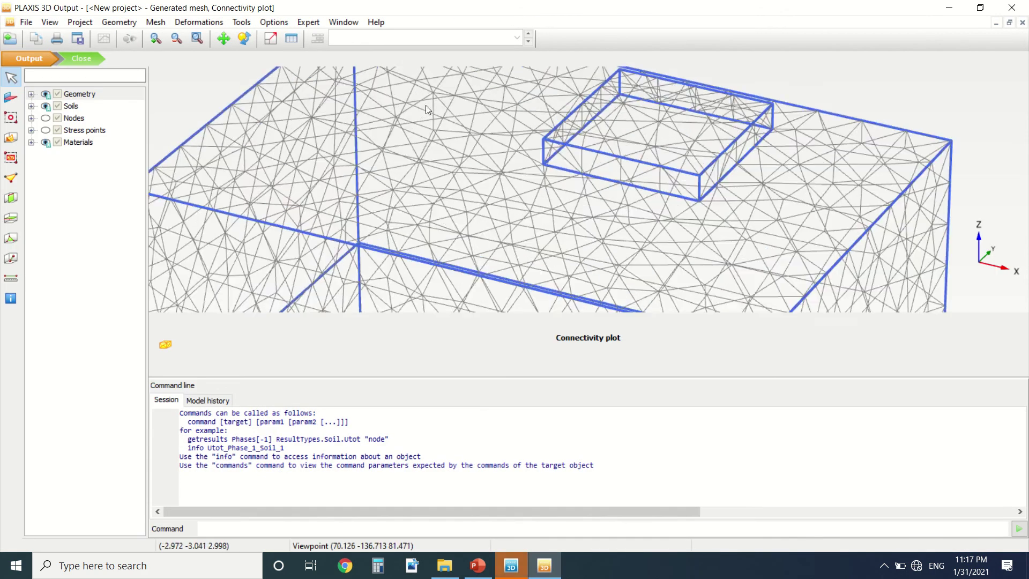
{"action": "scroll", "coordinate": [428, 109], "scroll_direction": "down", "scroll_amount": 5}
{"action": "left_click", "coordinate": [101, 57]}
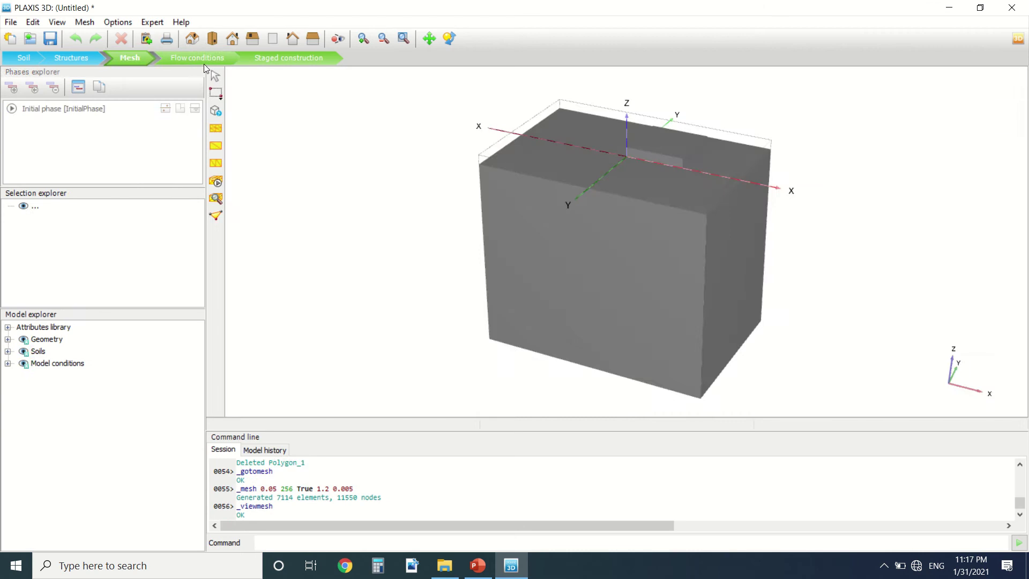
Step: Switch to Flow conditions mode and look over the water level creation and import options, cancelling the import
{"action": "left_click", "coordinate": [205, 60]}
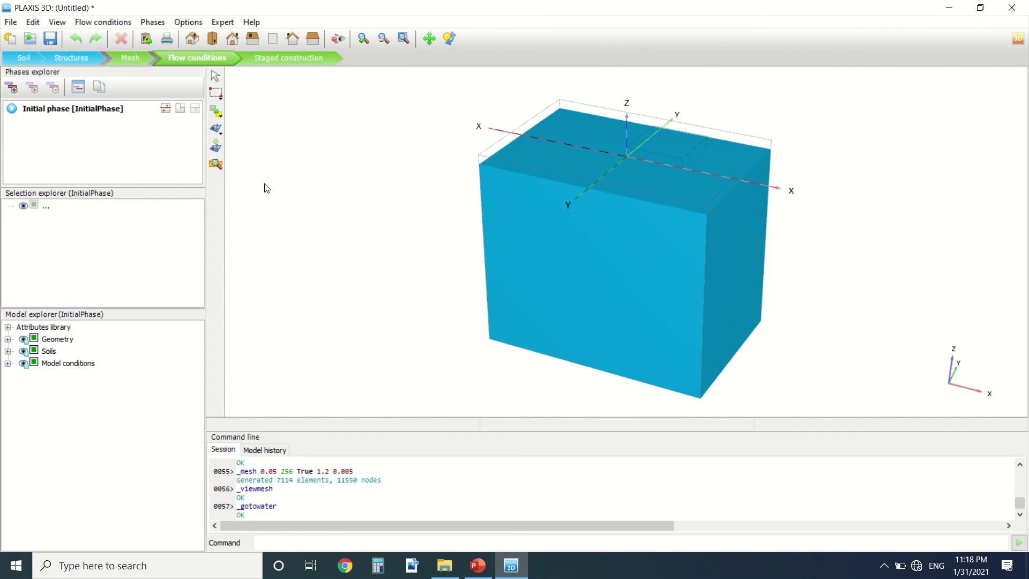
{"action": "scroll", "coordinate": [265, 191], "scroll_direction": "down", "scroll_amount": 3}
{"action": "scroll", "coordinate": [343, 177], "scroll_direction": "up", "scroll_amount": 6}
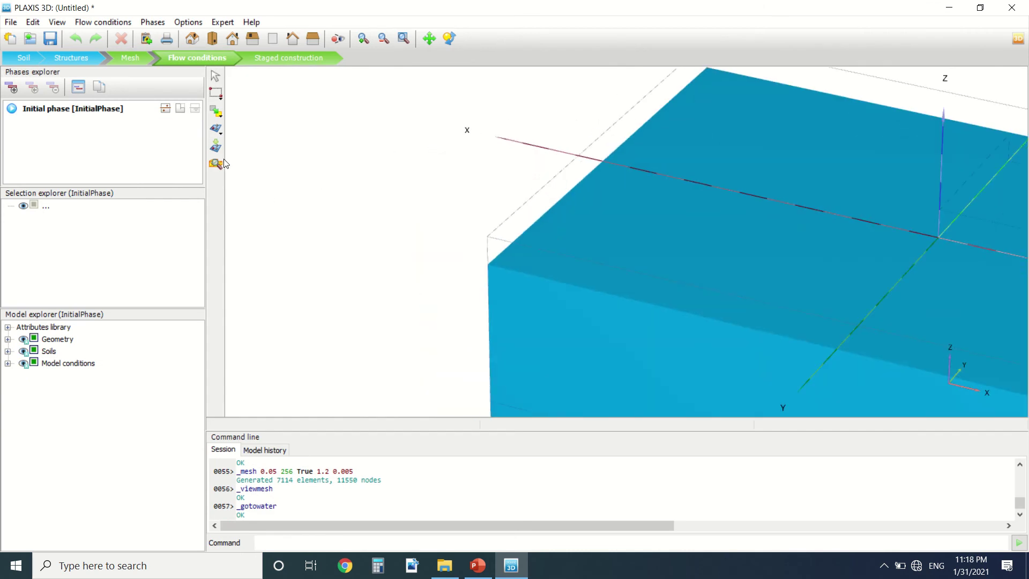
{"action": "left_click", "coordinate": [216, 128]}
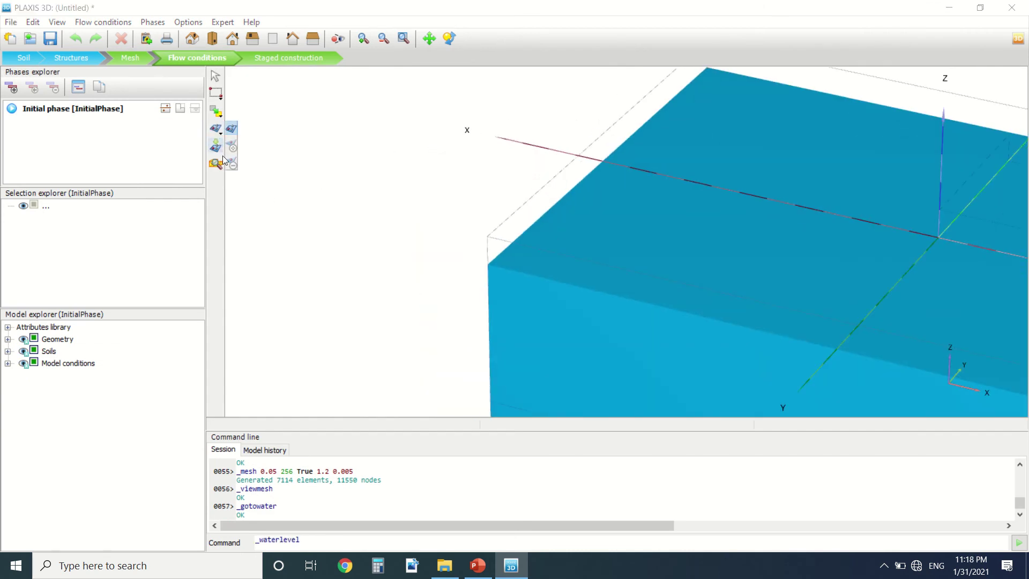
{"action": "left_click", "coordinate": [215, 146]}
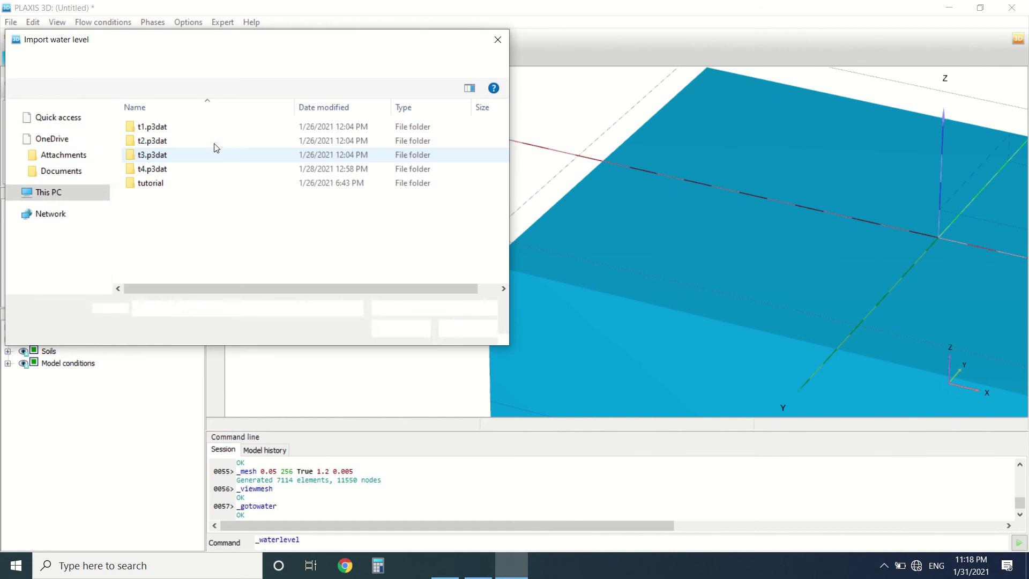
{"action": "left_click", "coordinate": [498, 39]}
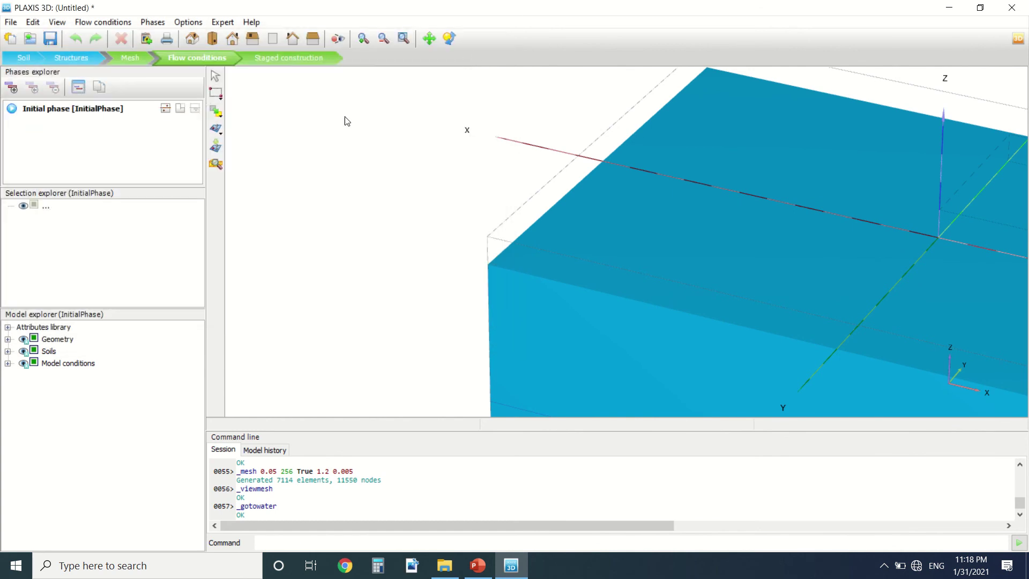
Step: Create a water level beside the soil block through (-15, -9), (-19, -2), (-19, -7) and (-15, -14) at z = 0
{"action": "left_click", "coordinate": [223, 127]}
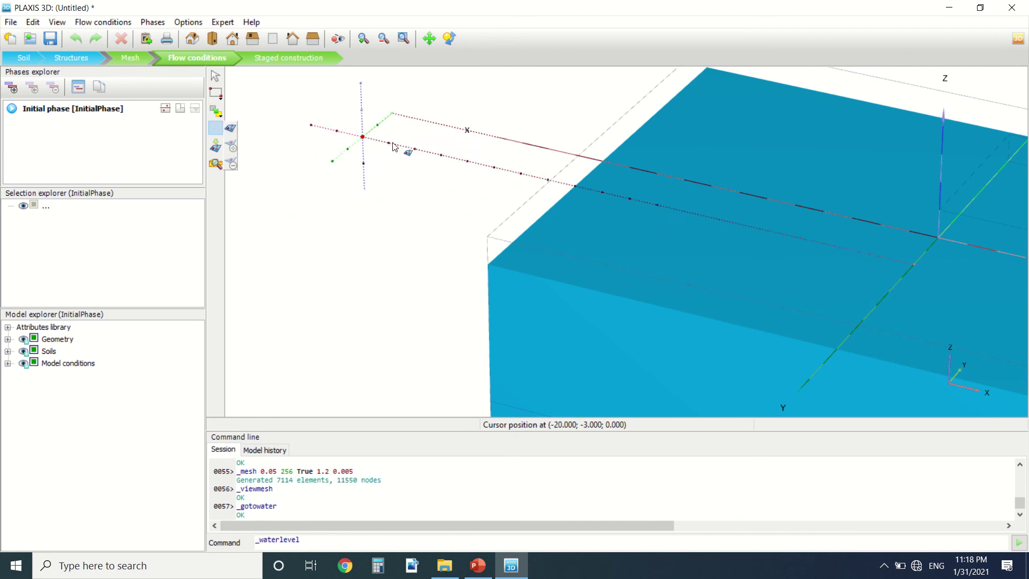
{"action": "scroll", "coordinate": [394, 147], "scroll_direction": "down", "scroll_amount": 3}
{"action": "left_click", "coordinate": [383, 200]}
{"action": "left_click", "coordinate": [390, 144]}
{"action": "left_click", "coordinate": [347, 173]}
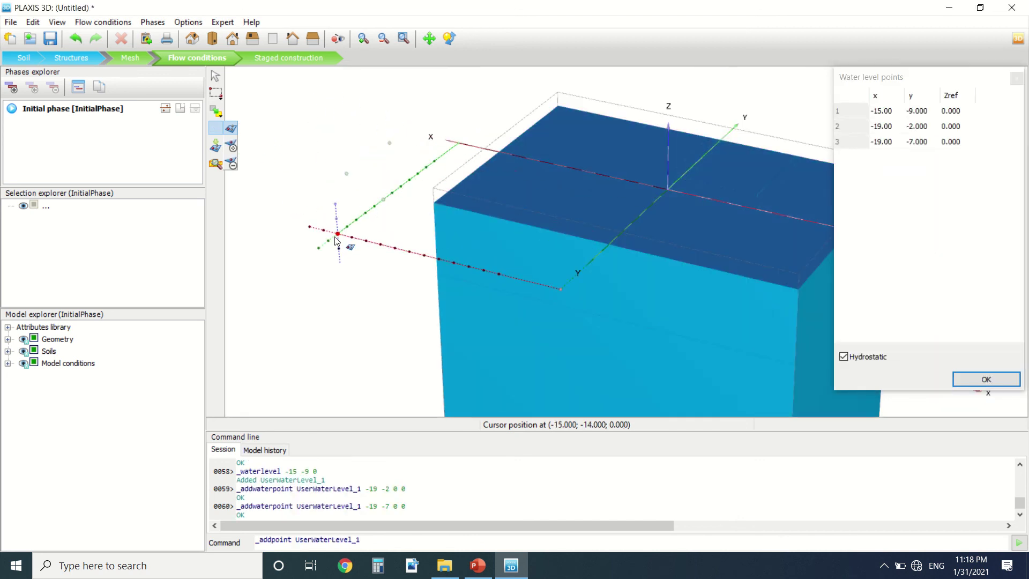
{"action": "left_click", "coordinate": [336, 236]}
Step: Set the reference z of all four water level points to -3 and accept the water level
{"action": "left_click", "coordinate": [942, 117]}
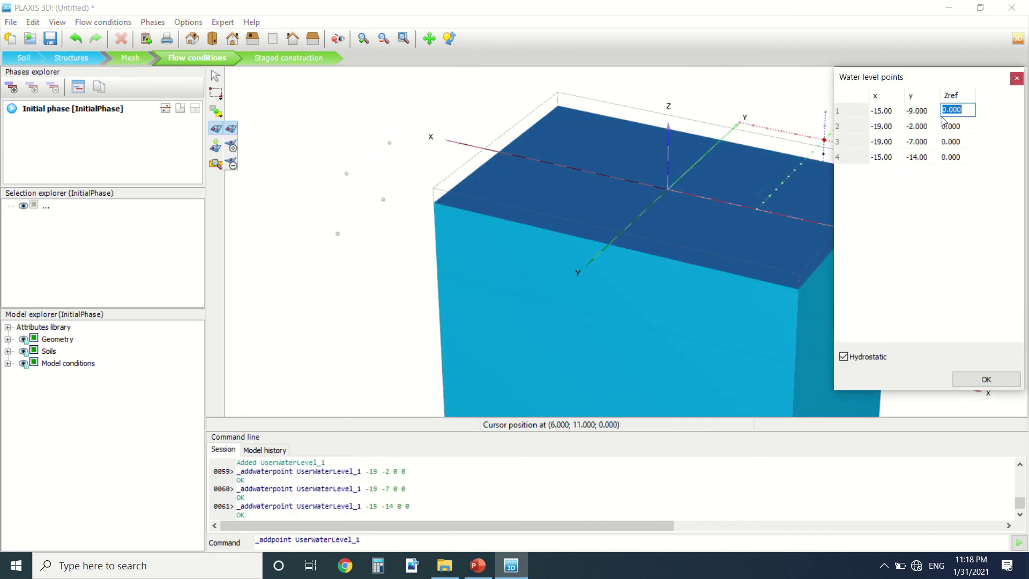
{"action": "type", "text": "-3"}
{"action": "left_click", "coordinate": [957, 126]}
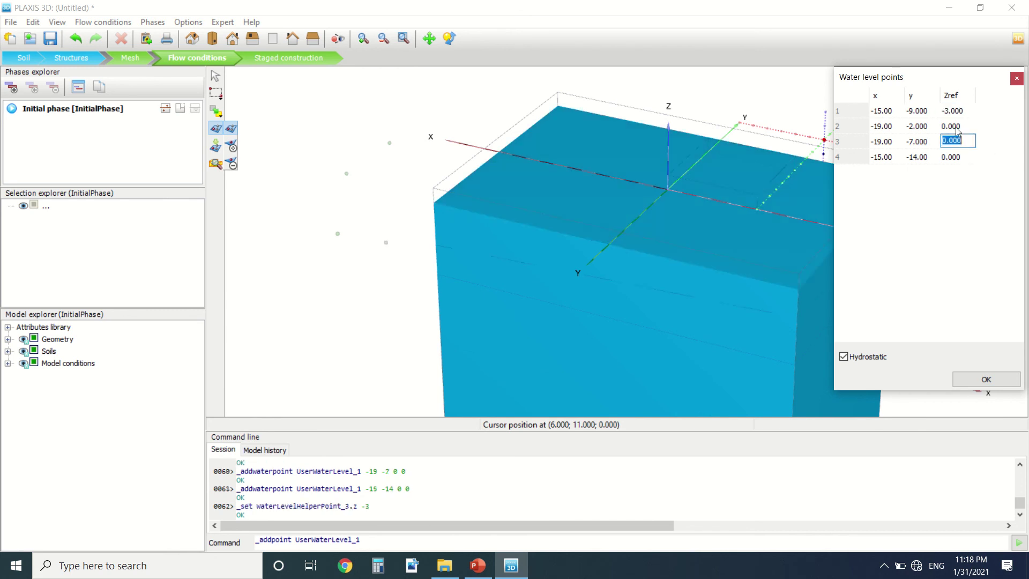
{"action": "type", "text": "-3"}
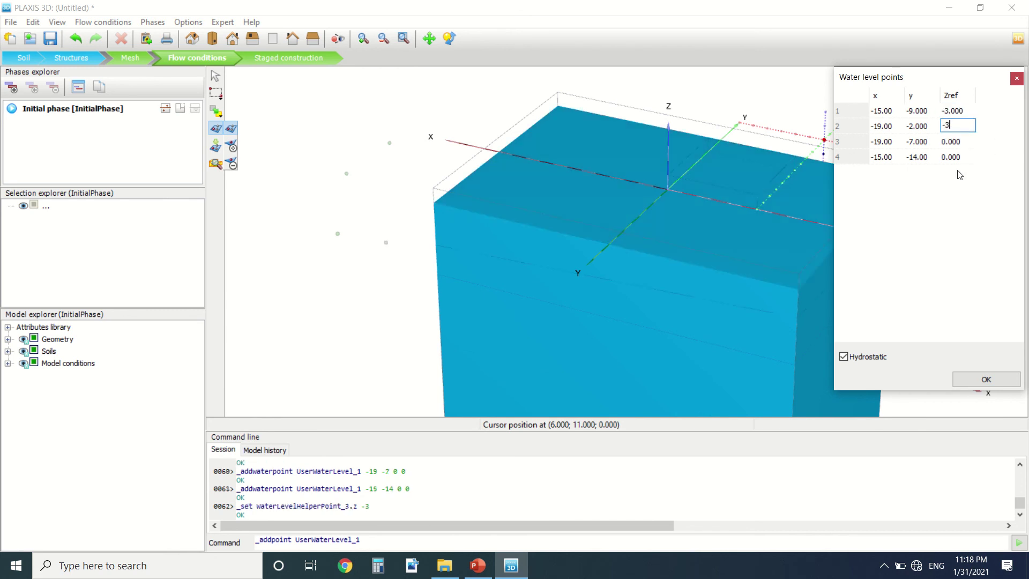
{"action": "key", "text": "Return"}
{"action": "left_click", "coordinate": [950, 141]}
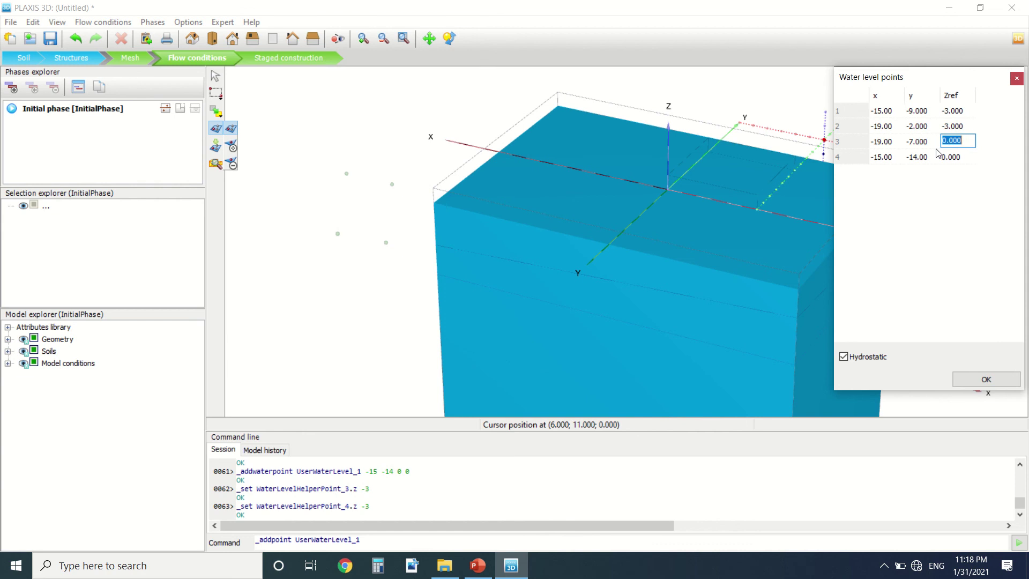
{"action": "type", "text": "-3"}
{"action": "key", "text": "Return"}
{"action": "left_click", "coordinate": [957, 157]}
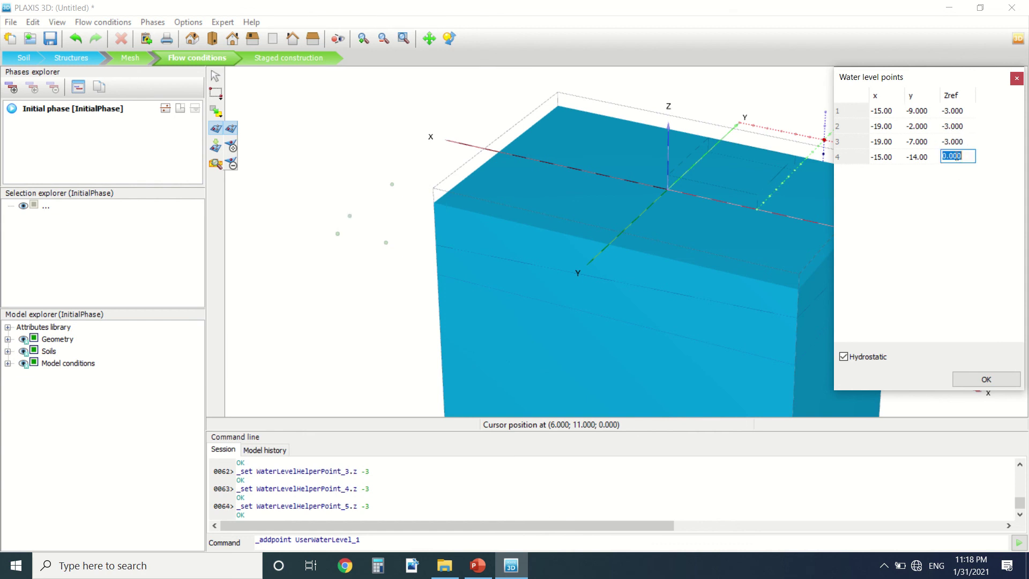
{"action": "type", "text": "-3"}
{"action": "key", "text": "Return"}
{"action": "left_click", "coordinate": [985, 379]}
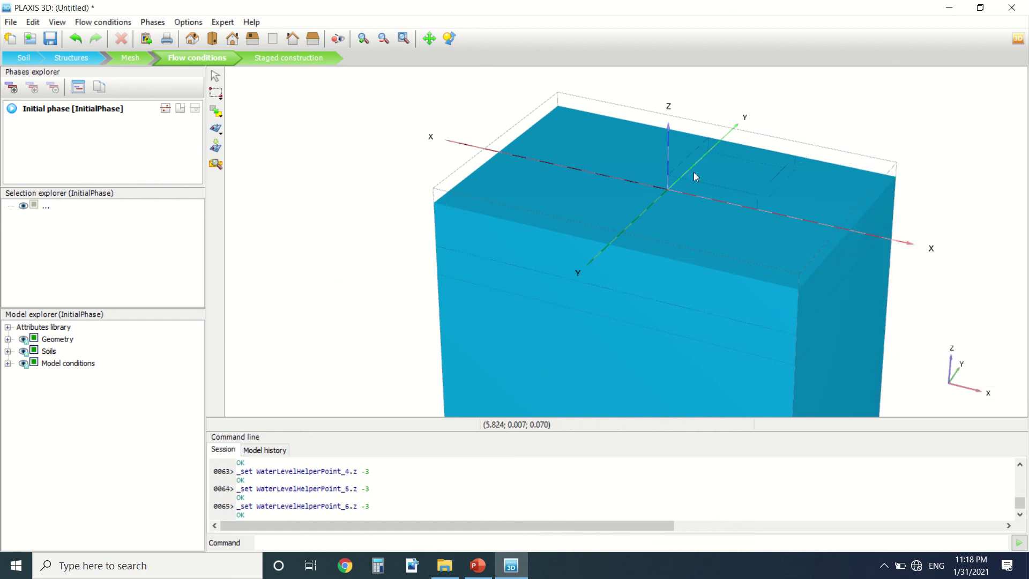
Step: Switch to Staged construction mode and add a calculation phase after the initial phase
{"action": "left_click", "coordinate": [274, 60]}
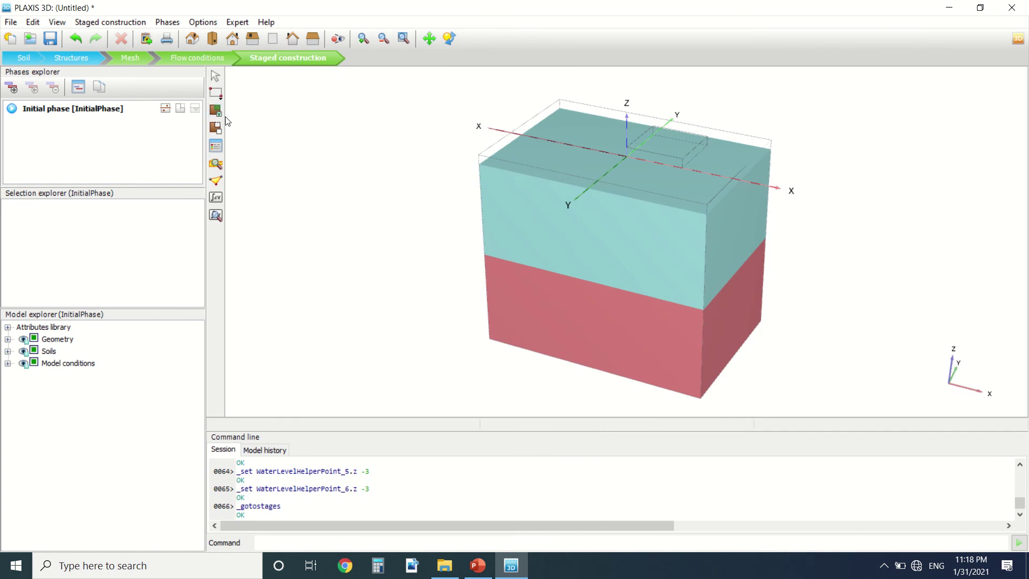
{"action": "left_click", "coordinate": [92, 117]}
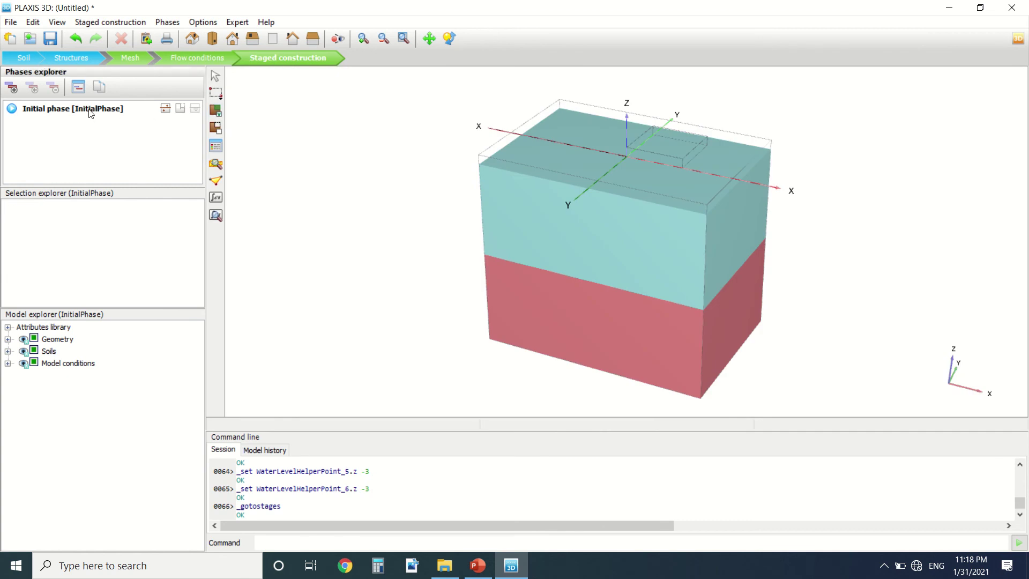
{"action": "left_click", "coordinate": [11, 88]}
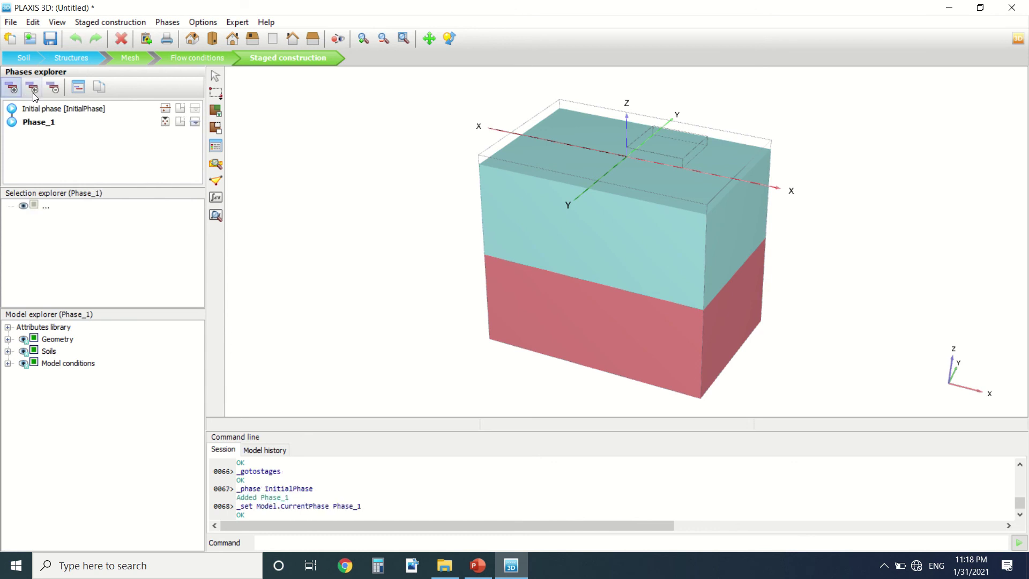
Step: Examine the initial phase's settings, including the calculation type and loading type options
{"action": "double_click", "coordinate": [47, 109]}
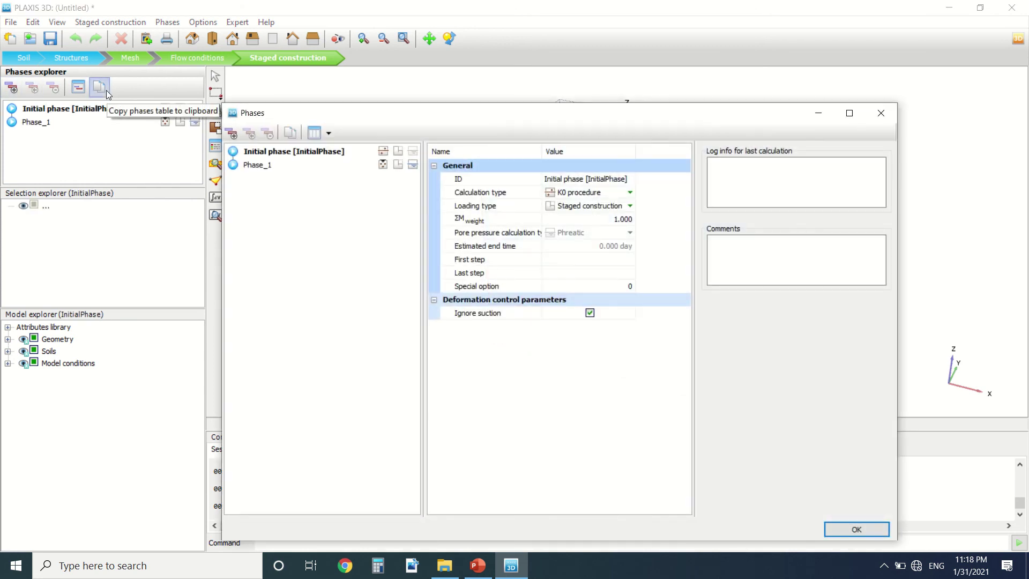
{"action": "left_click", "coordinate": [99, 87]}
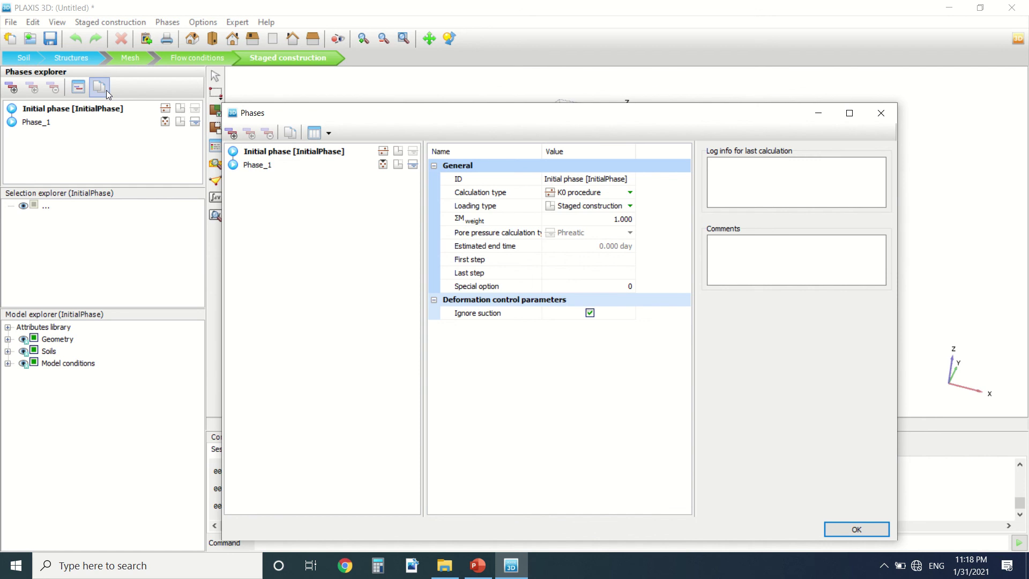
{"action": "left_click", "coordinate": [583, 194]}
{"action": "left_click", "coordinate": [583, 195]}
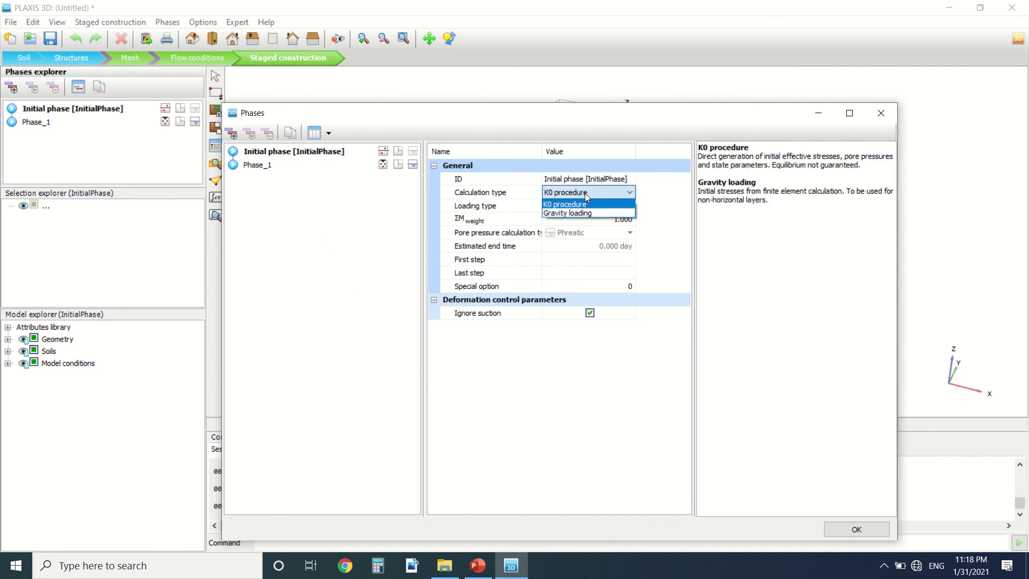
{"action": "left_click", "coordinate": [585, 195]}
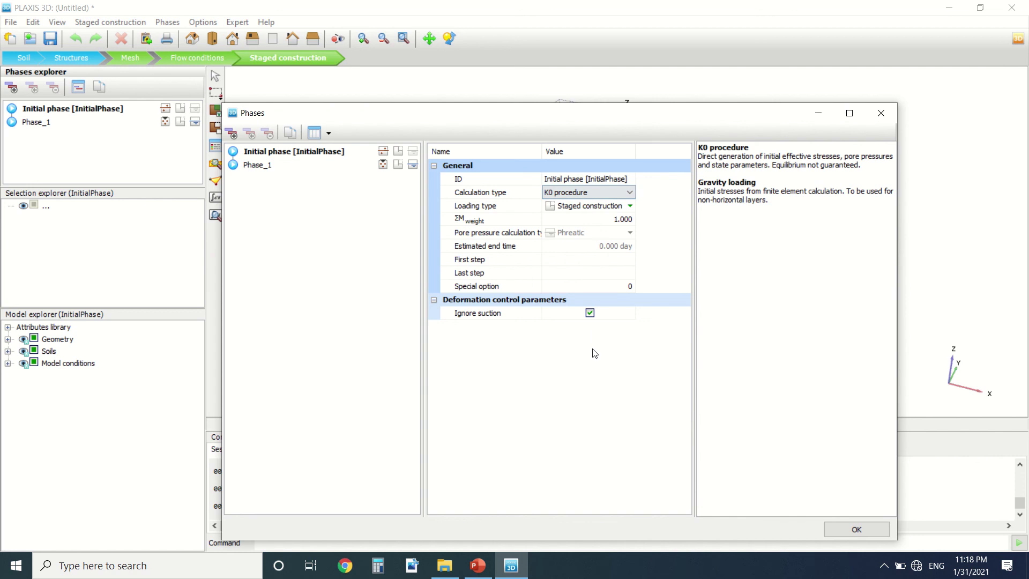
{"action": "left_click", "coordinate": [587, 192]}
{"action": "left_click", "coordinate": [593, 193]}
{"action": "left_click", "coordinate": [588, 206]}
{"action": "left_click", "coordinate": [588, 209]}
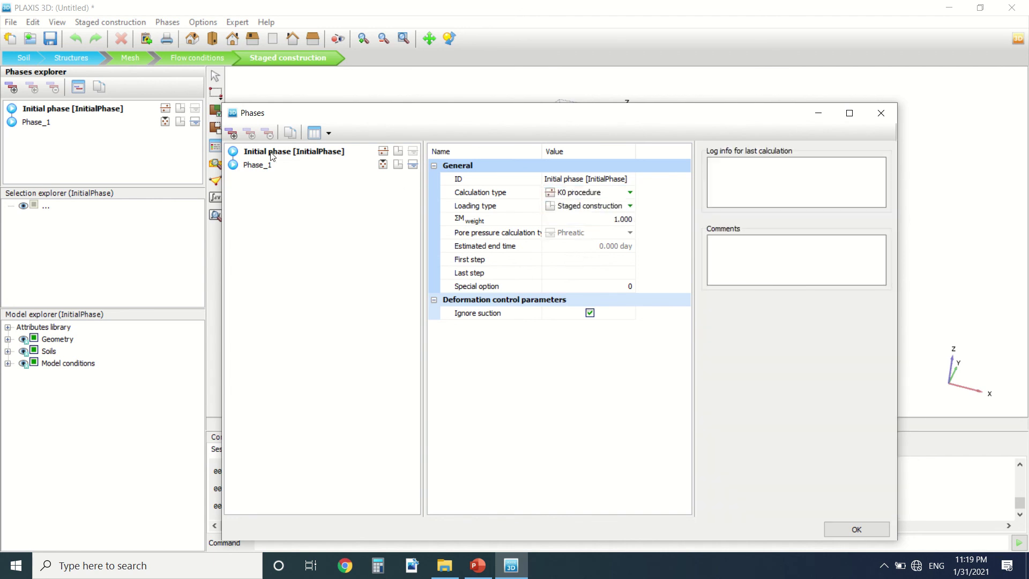
Step: Examine Phase_1's starting phase and calculation type options, including the descriptions of the calculation types
{"action": "left_click", "coordinate": [265, 165]}
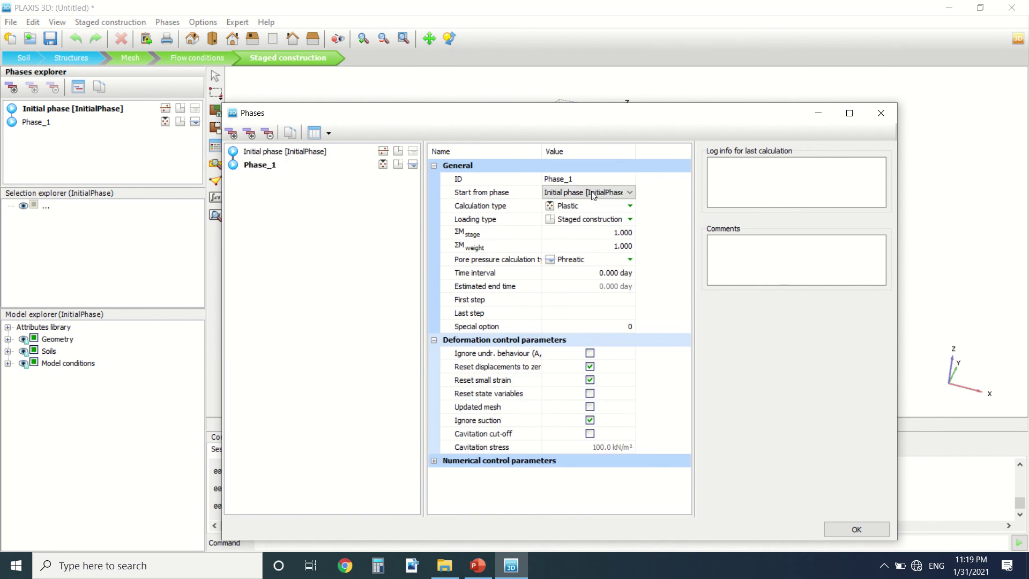
{"action": "left_click", "coordinate": [600, 206]}
{"action": "left_click", "coordinate": [600, 207]}
{"action": "left_click", "coordinate": [600, 209]}
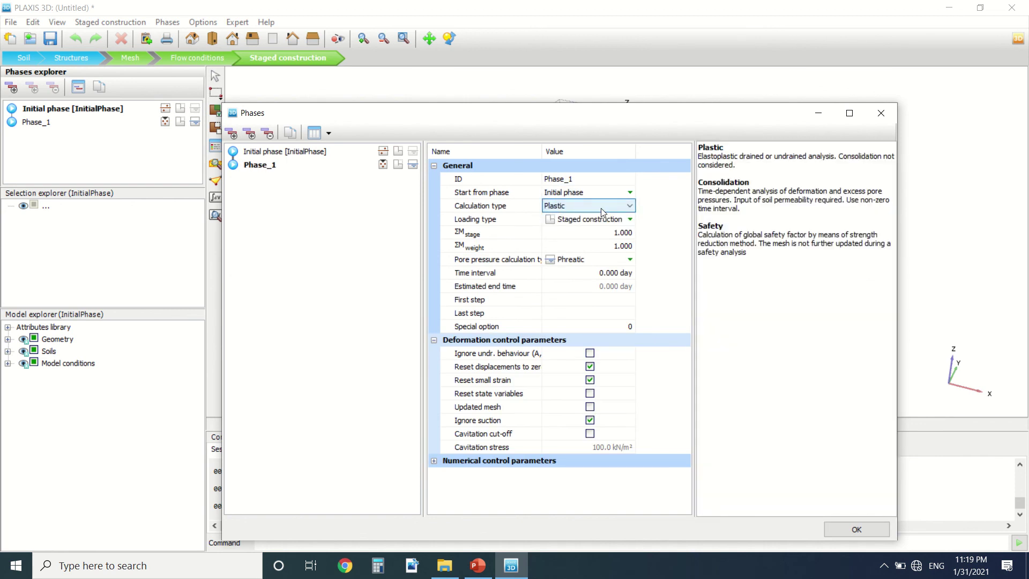
{"action": "left_click", "coordinate": [598, 196]}
{"action": "left_click", "coordinate": [598, 196]}
{"action": "left_click", "coordinate": [597, 196]}
{"action": "left_click", "coordinate": [598, 204]}
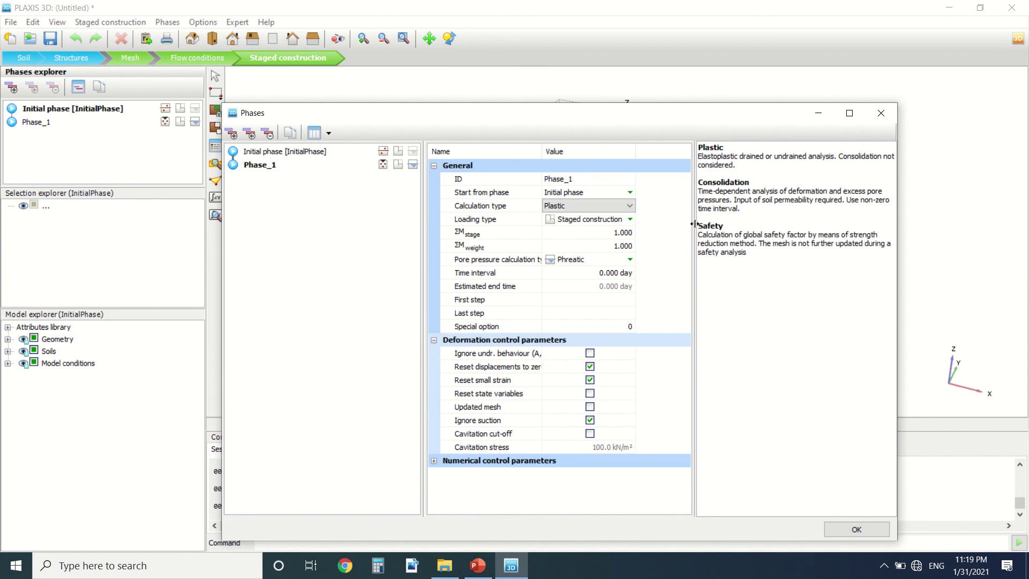
{"action": "left_click", "coordinate": [743, 308]}
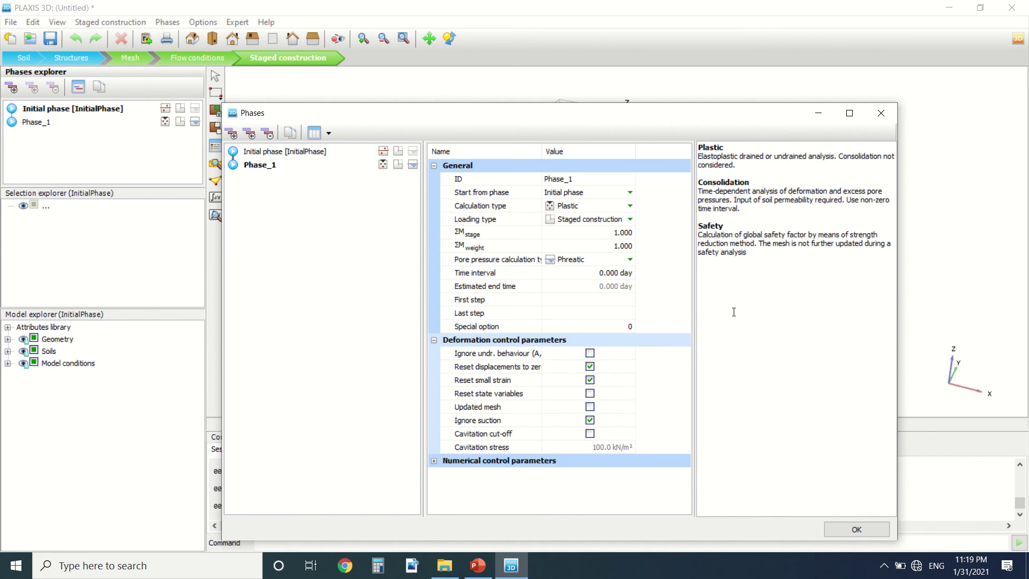
Step: Examine Phase_1's loading type and pore pressure calculation options, and close the phase settings
{"action": "left_click", "coordinate": [595, 225]}
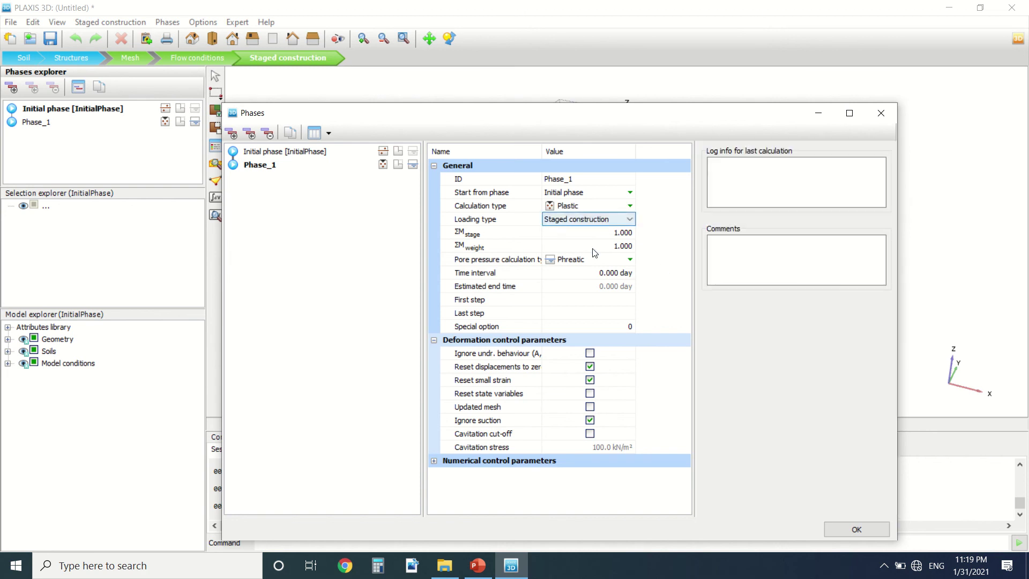
{"action": "left_click", "coordinate": [598, 260]}
{"action": "left_click", "coordinate": [598, 260]}
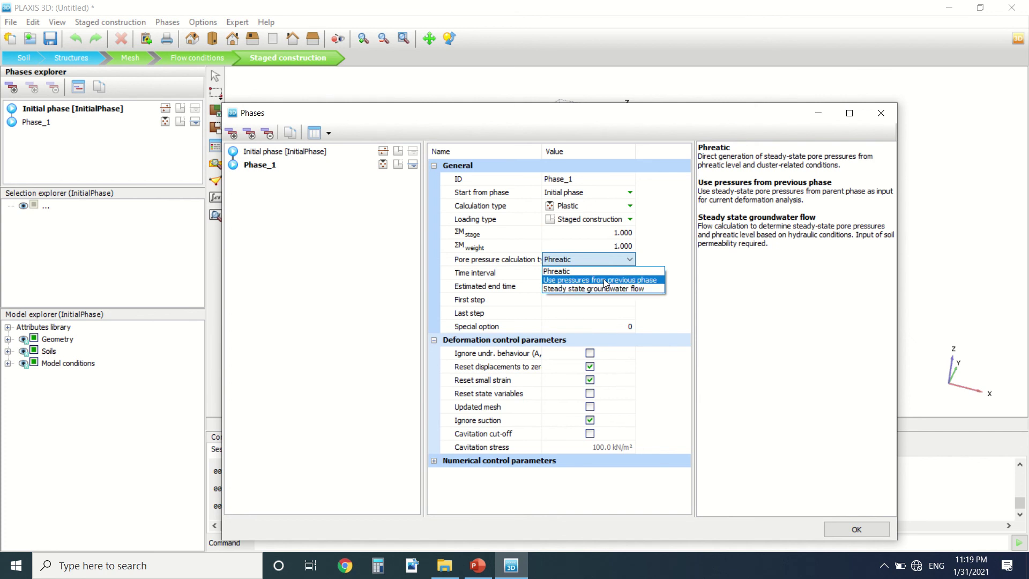
{"action": "left_click", "coordinate": [705, 289]}
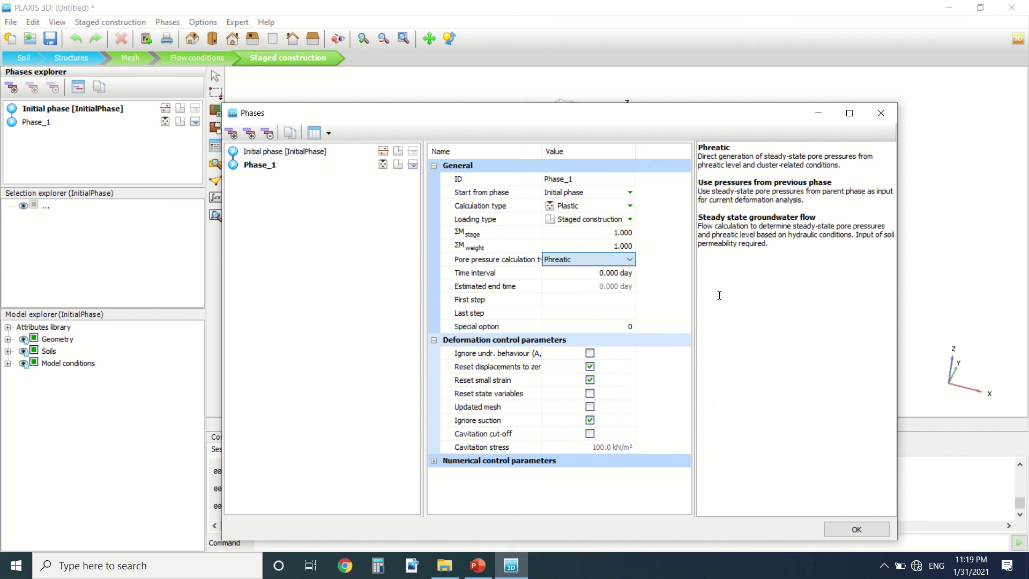
{"action": "left_click", "coordinate": [857, 529]}
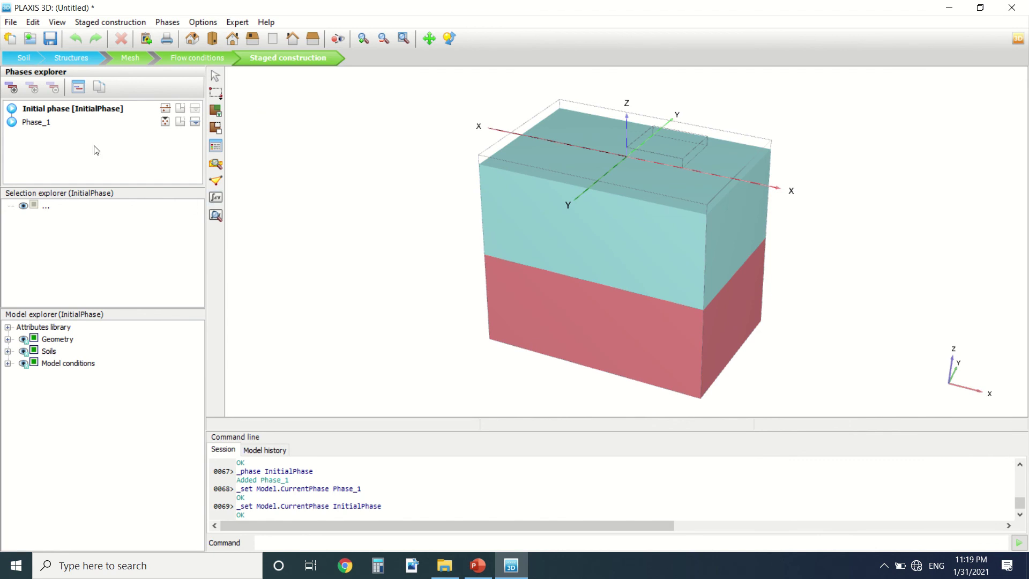
Step: Activate Soil_3 in Phase_1 and try to calculate the project, cancelling at the feedback
{"action": "left_click", "coordinate": [41, 123]}
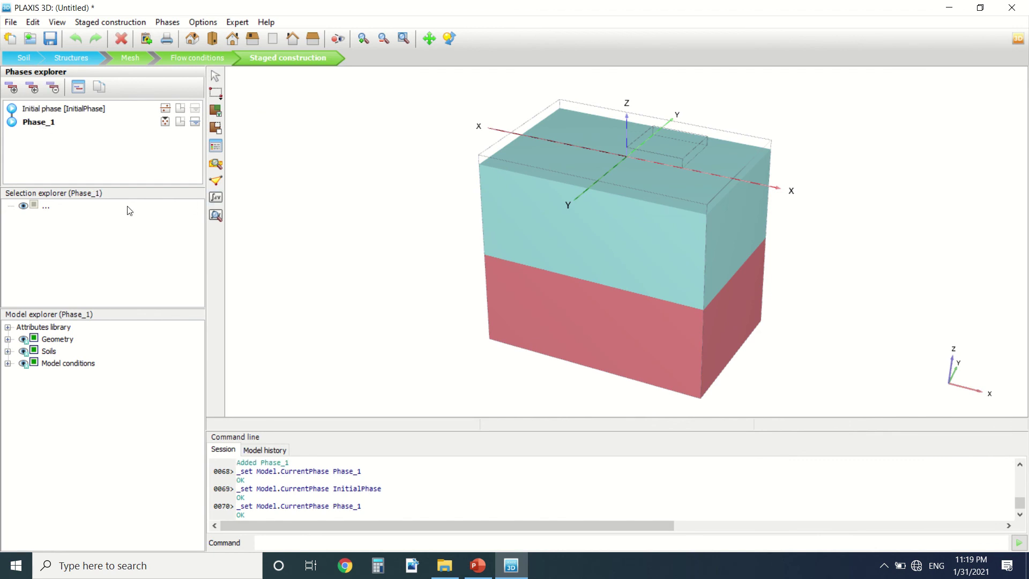
{"action": "left_click", "coordinate": [9, 351]}
{"action": "left_click", "coordinate": [46, 387]}
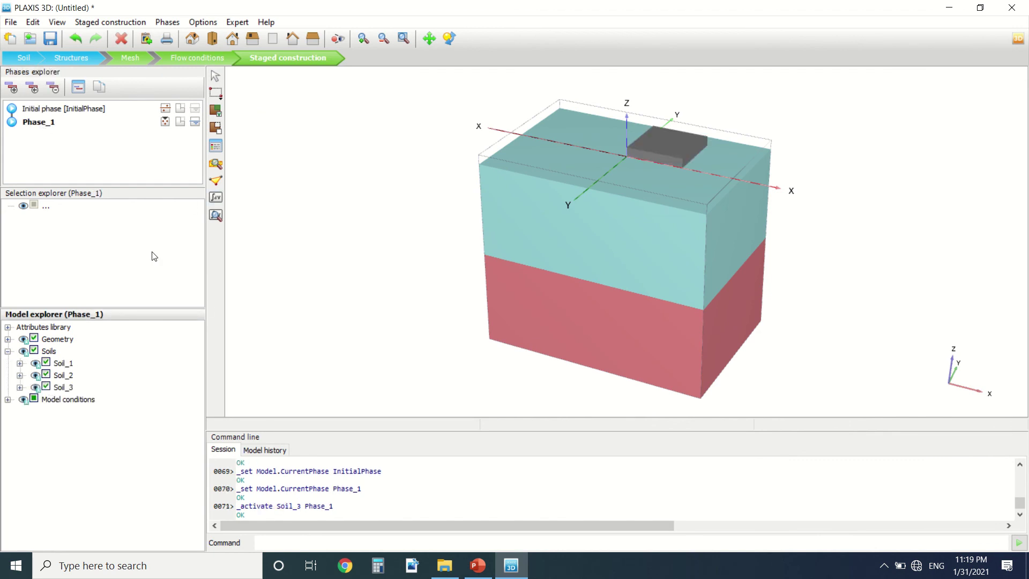
{"action": "left_click", "coordinate": [216, 197]}
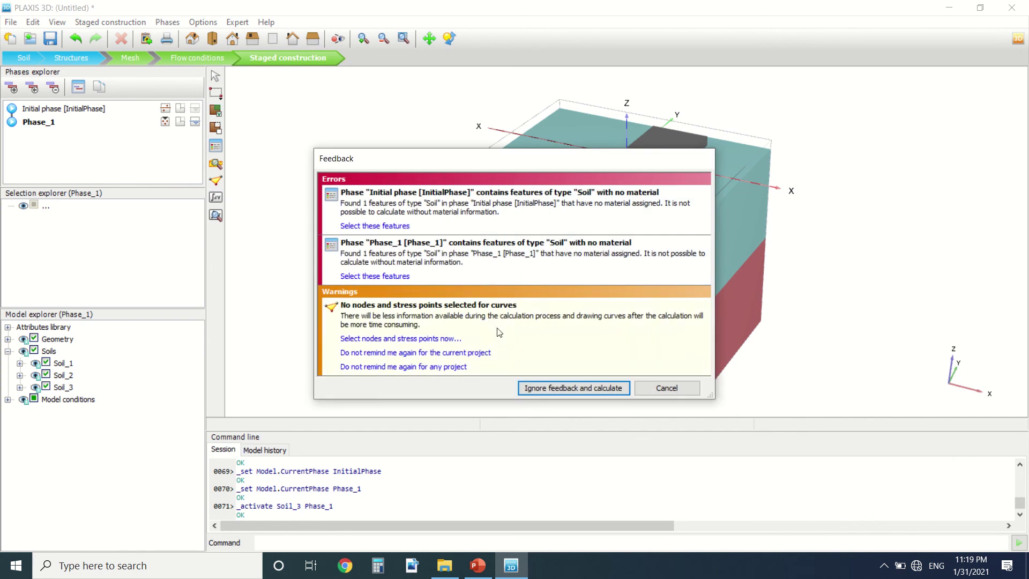
{"action": "left_click", "coordinate": [667, 388]}
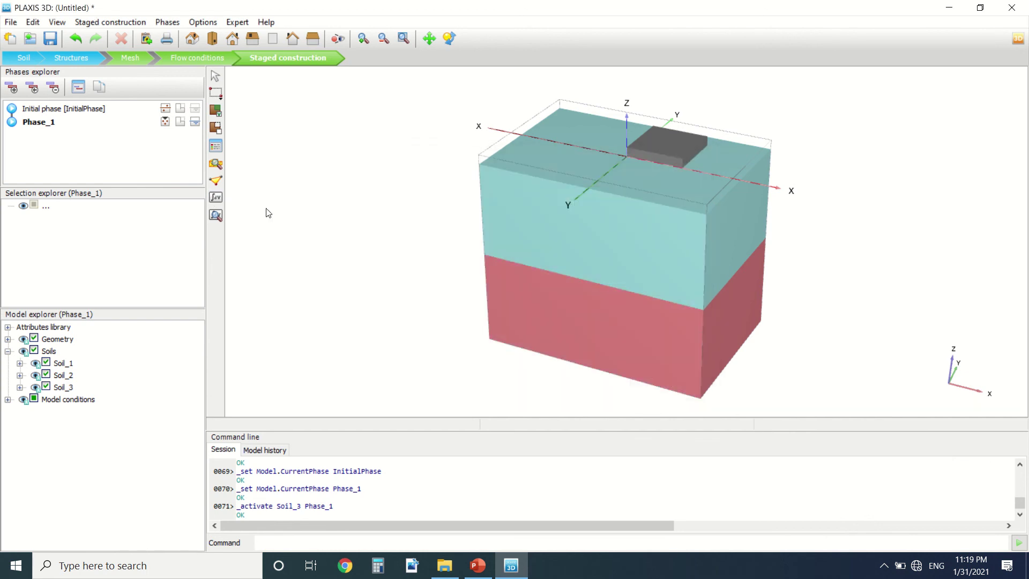
Step: Select the mesh node at (0, 6, 1) for curves, update the selection, and try to start the calculation again
{"action": "left_click", "coordinate": [218, 181]}
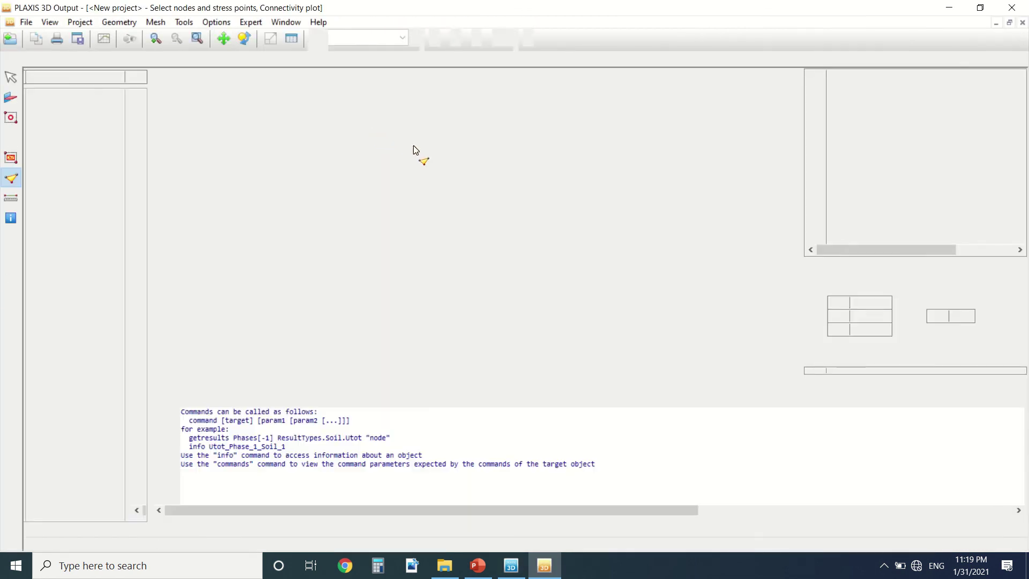
{"action": "scroll", "coordinate": [526, 91], "scroll_direction": "up", "scroll_amount": 6}
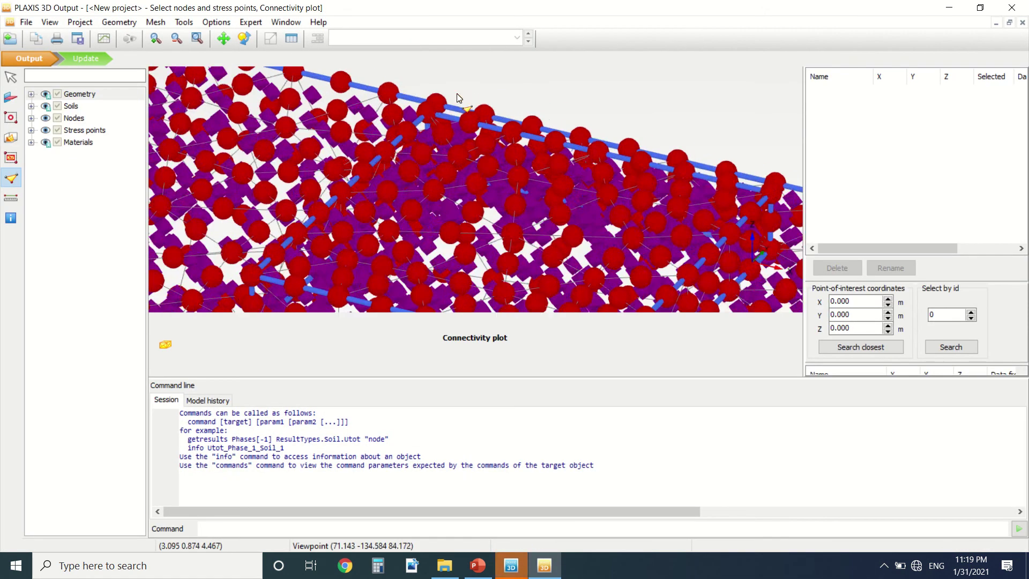
{"action": "left_click", "coordinate": [430, 116]}
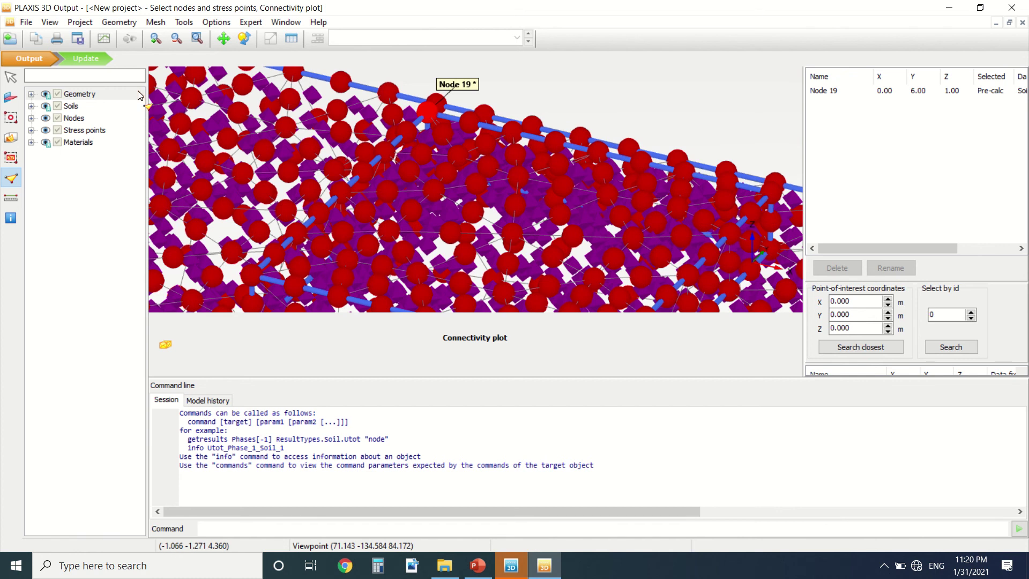
{"action": "left_click", "coordinate": [100, 55]}
{"action": "left_click", "coordinate": [216, 214]}
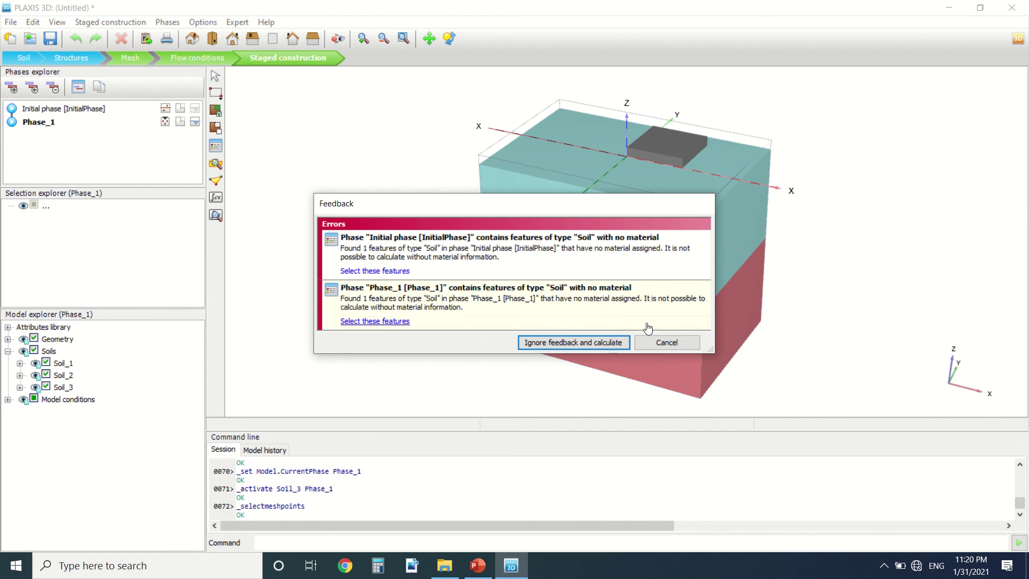
{"action": "left_click", "coordinate": [672, 343]}
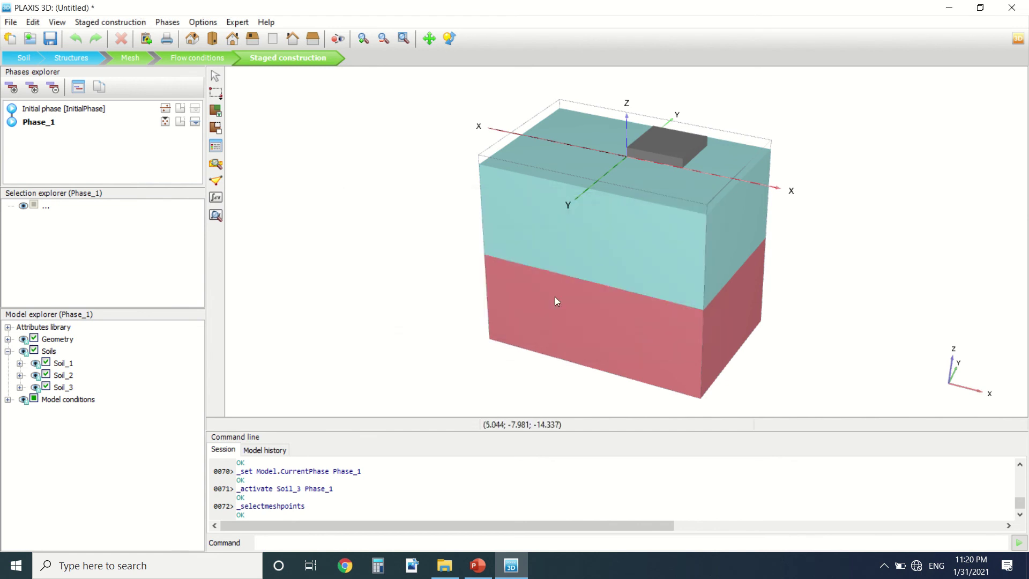
Step: Assign material M1 to the raised block's soil (Soil_3) in Structures mode and return to Staged construction mode
{"action": "left_click", "coordinate": [75, 58]}
{"action": "left_click", "coordinate": [657, 150]}
{"action": "right_click", "coordinate": [657, 150]}
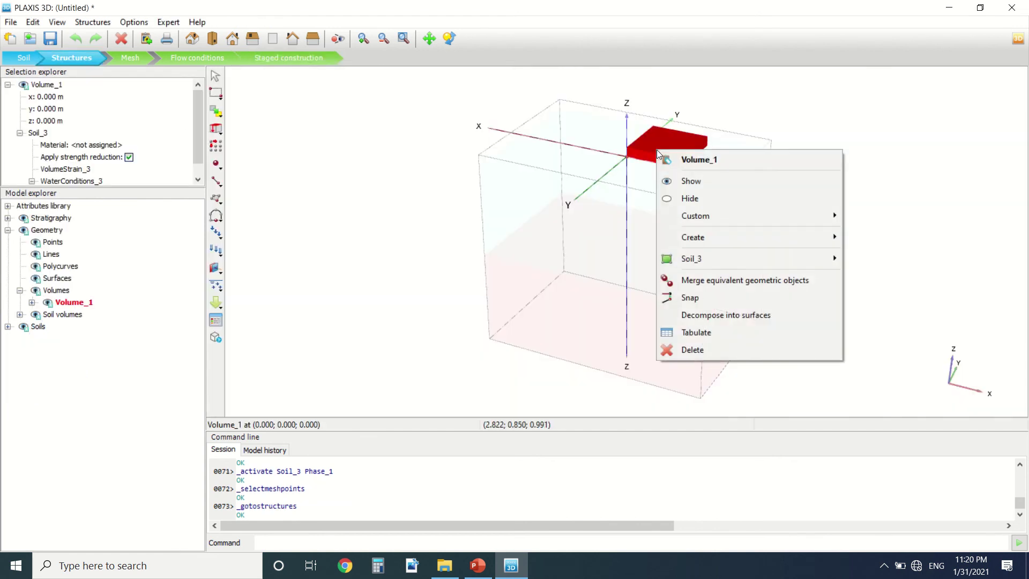
{"action": "mouse_move", "coordinate": [740, 262]}
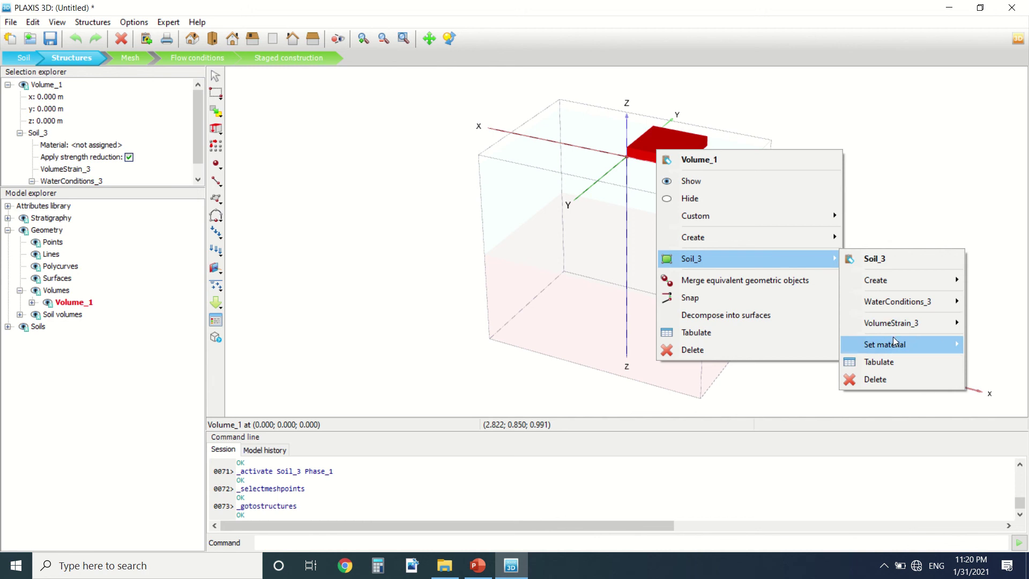
{"action": "mouse_move", "coordinate": [881, 346]}
{"action": "left_click", "coordinate": [815, 351]}
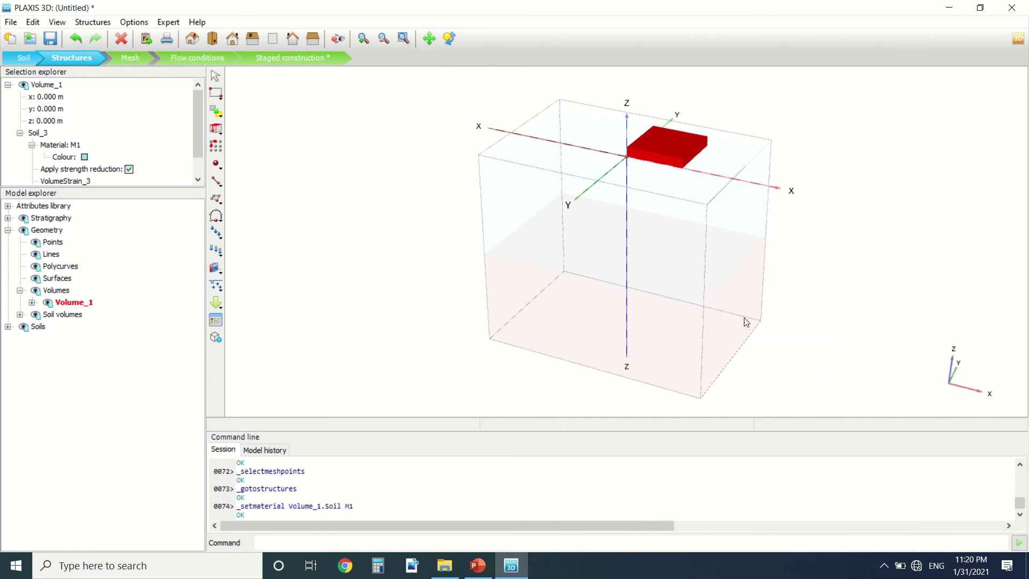
{"action": "left_click", "coordinate": [269, 56]}
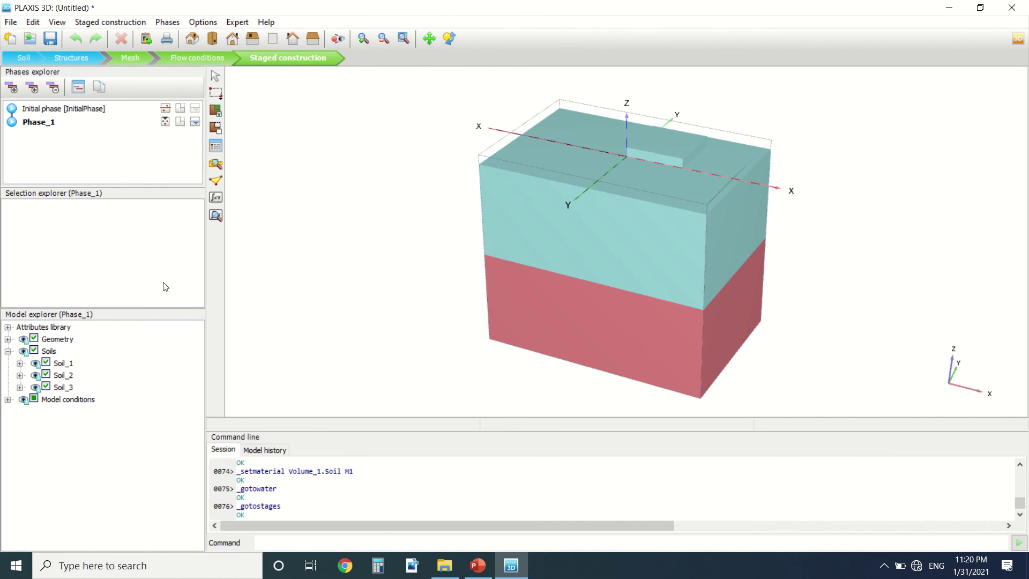
Step: Calculate the project's phases and check the last calculation's log info in Phase_1's settings, closing them again
{"action": "left_click", "coordinate": [219, 198]}
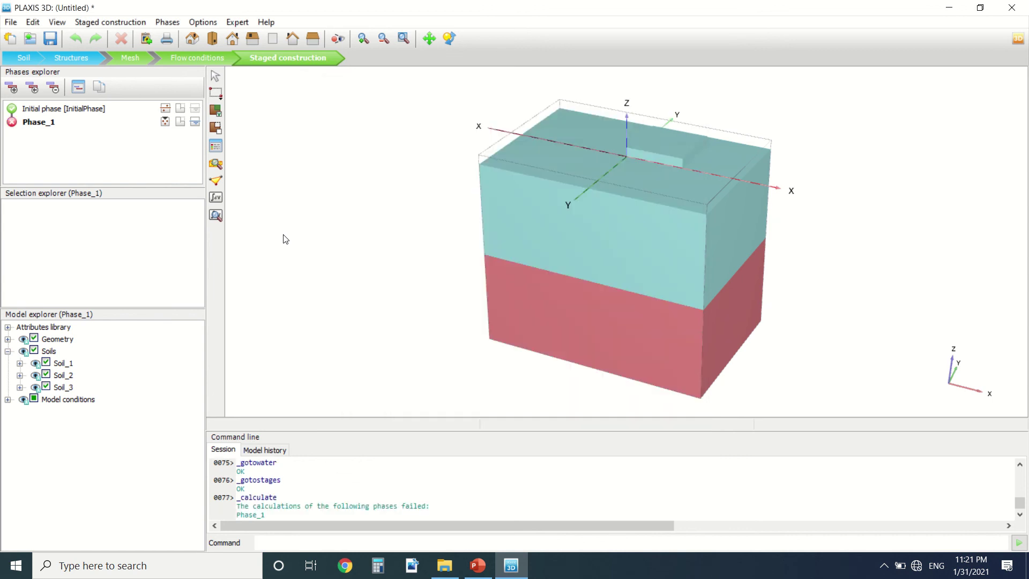
{"action": "double_click", "coordinate": [34, 123]}
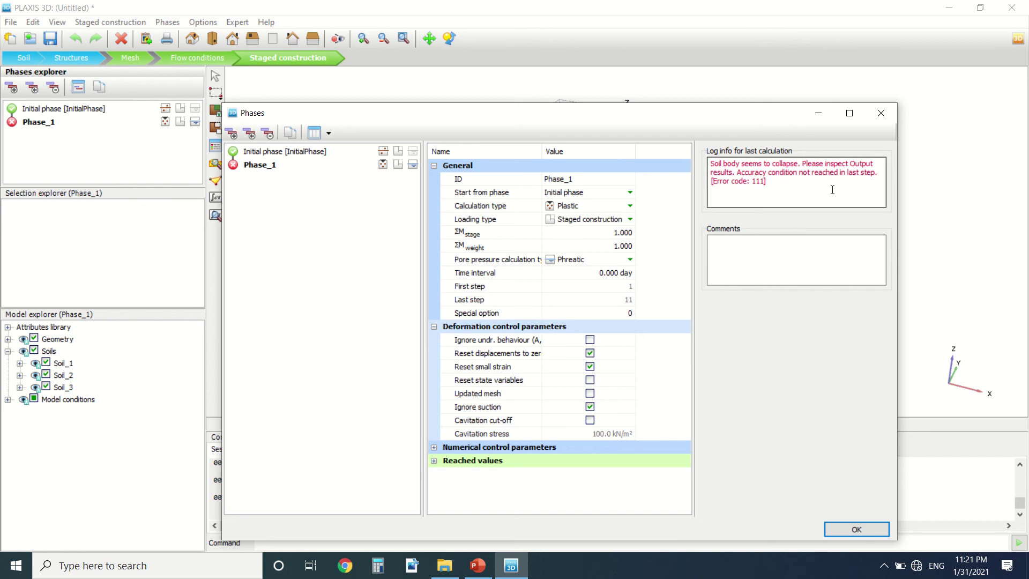
{"action": "left_click", "coordinate": [880, 113]}
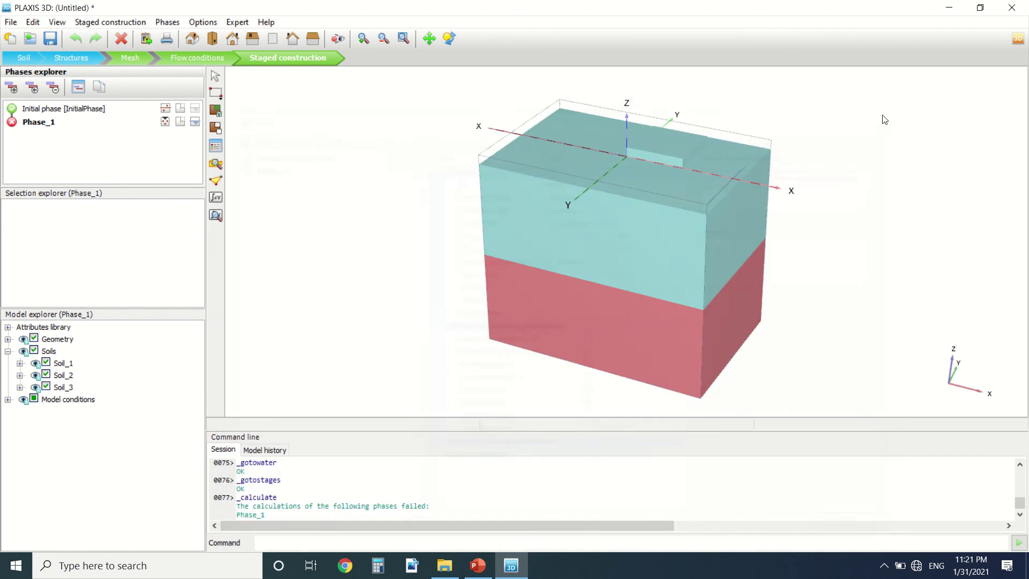
Step: View Phase_1's calculation results in PLAXIS 3D Output and display the deformed mesh |u|
{"action": "left_click", "coordinate": [674, 151]}
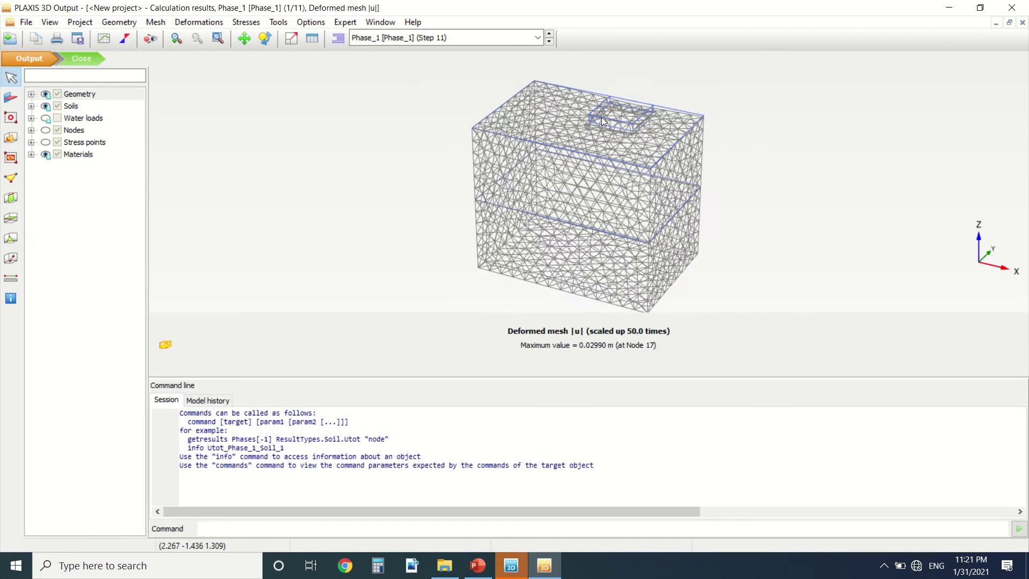
{"action": "scroll", "coordinate": [463, 110], "scroll_direction": "up", "scroll_amount": 2}
{"action": "left_click", "coordinate": [198, 22]}
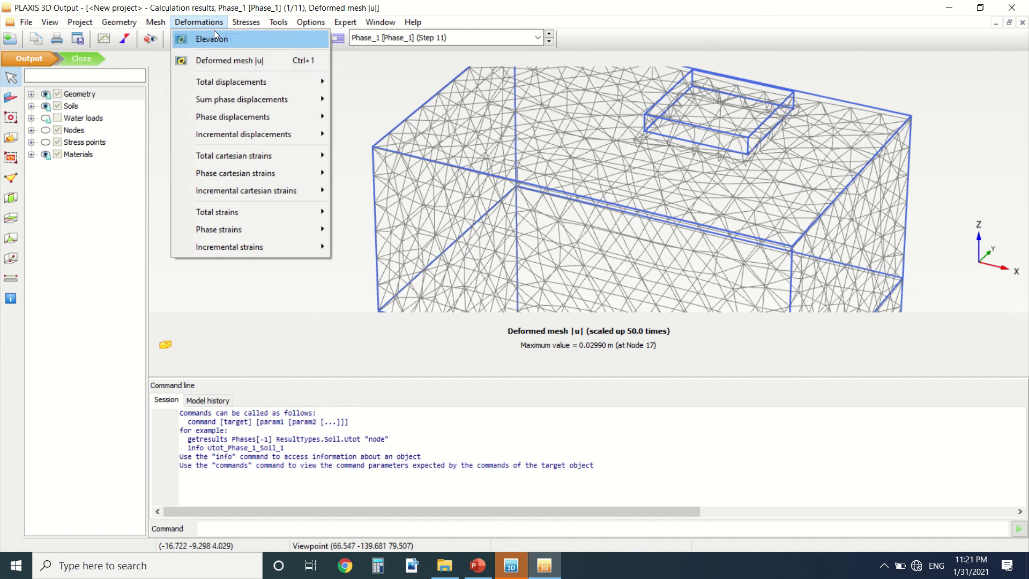
{"action": "left_click", "coordinate": [221, 59]}
Step: Display the total displacements |u| as iso surfaces and examine them closely around the raised block
{"action": "left_click", "coordinate": [197, 22]}
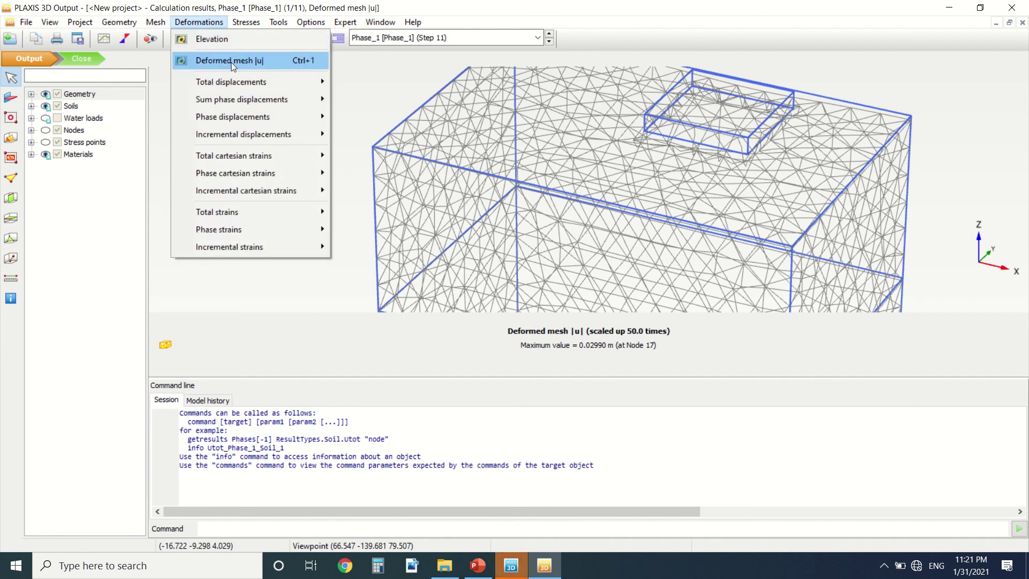
{"action": "mouse_move", "coordinate": [244, 83]}
{"action": "left_click", "coordinate": [348, 86]}
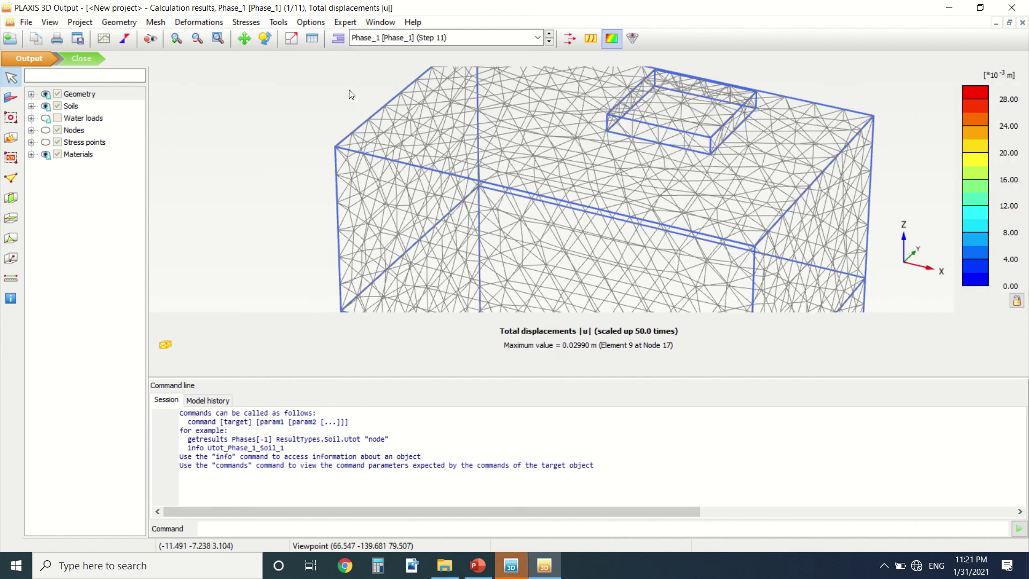
{"action": "left_click", "coordinate": [632, 38]}
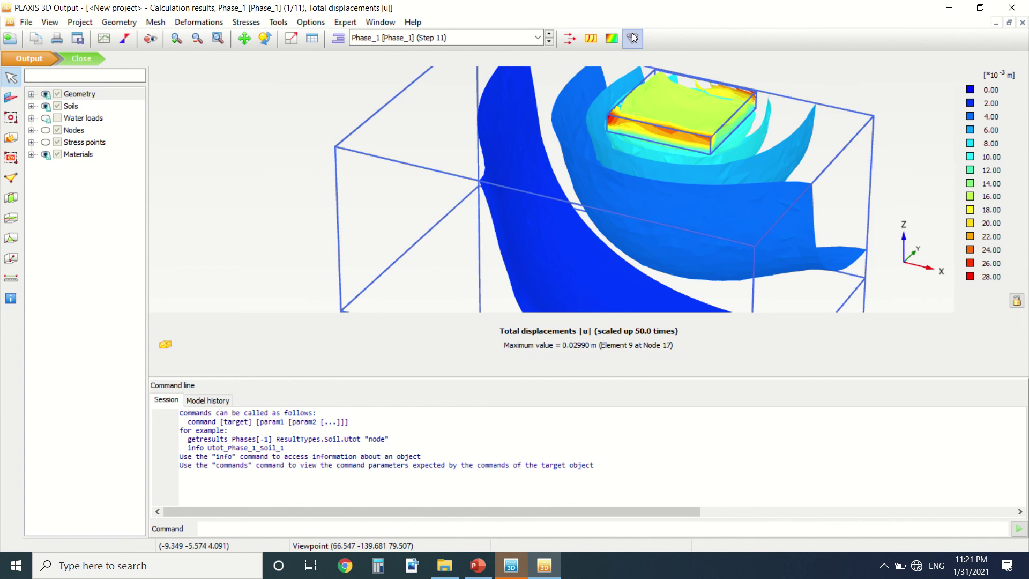
{"action": "right_click_drag", "start_coordinate": [507, 124], "coordinate": [490, 100], "text": "ctrl"}
{"action": "scroll", "coordinate": [490, 99], "scroll_direction": "up", "scroll_amount": 6}
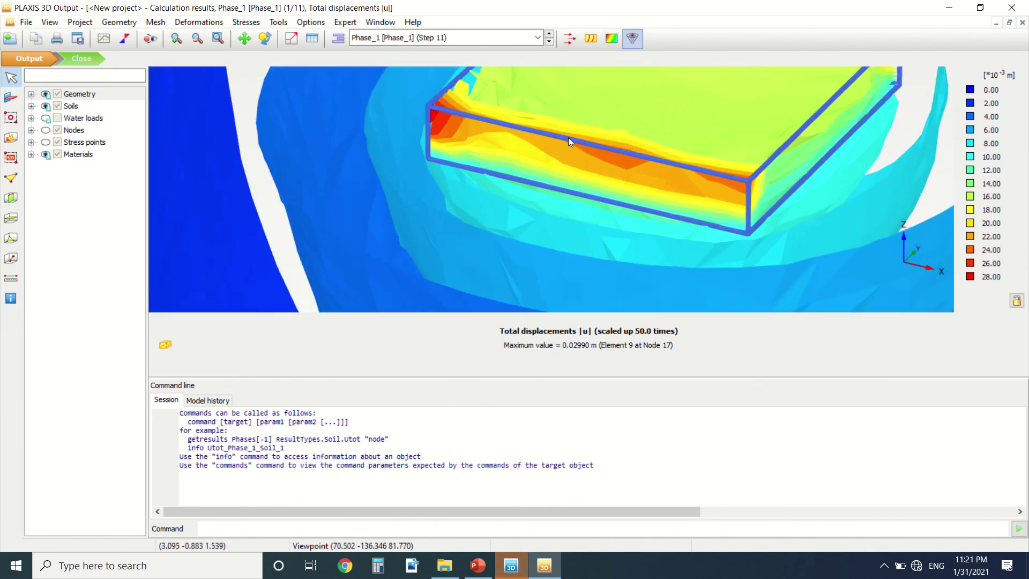
{"action": "scroll", "coordinate": [568, 141], "scroll_direction": "up", "scroll_amount": 2}
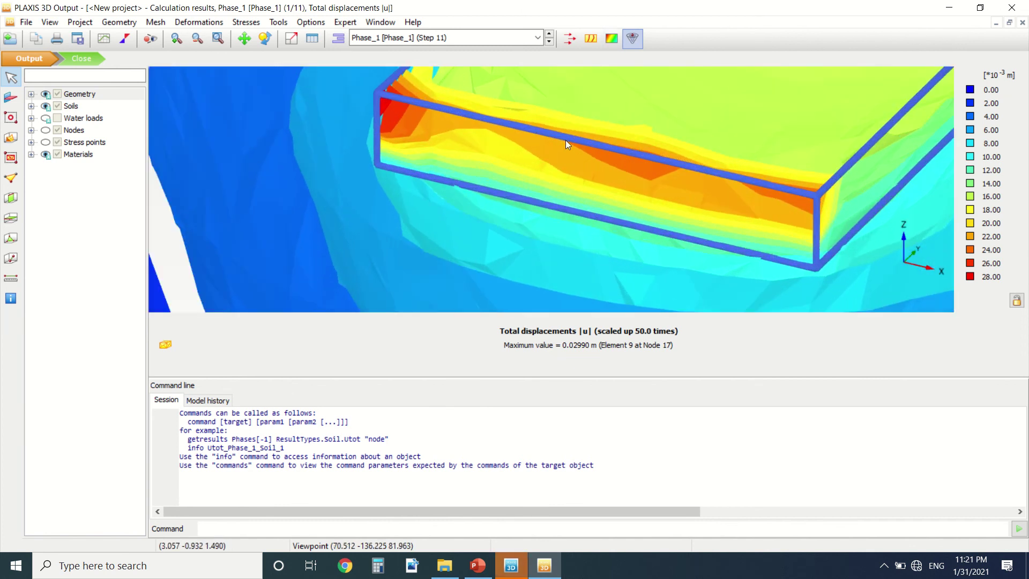
Step: Display the effective principal stresses for Phase_1
{"action": "left_click", "coordinate": [246, 22]}
{"action": "mouse_move", "coordinate": [262, 40]}
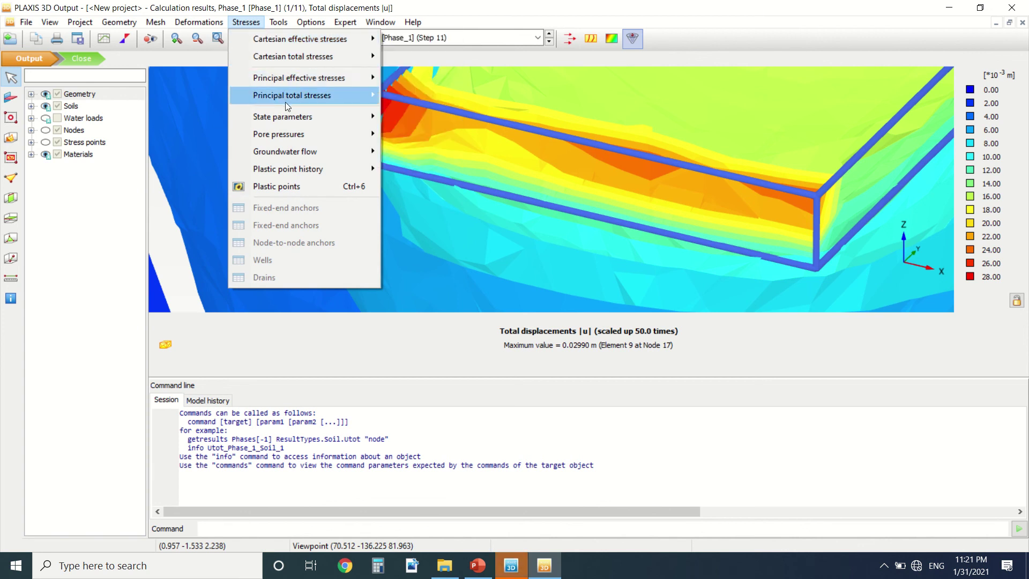
{"action": "mouse_move", "coordinate": [288, 85]}
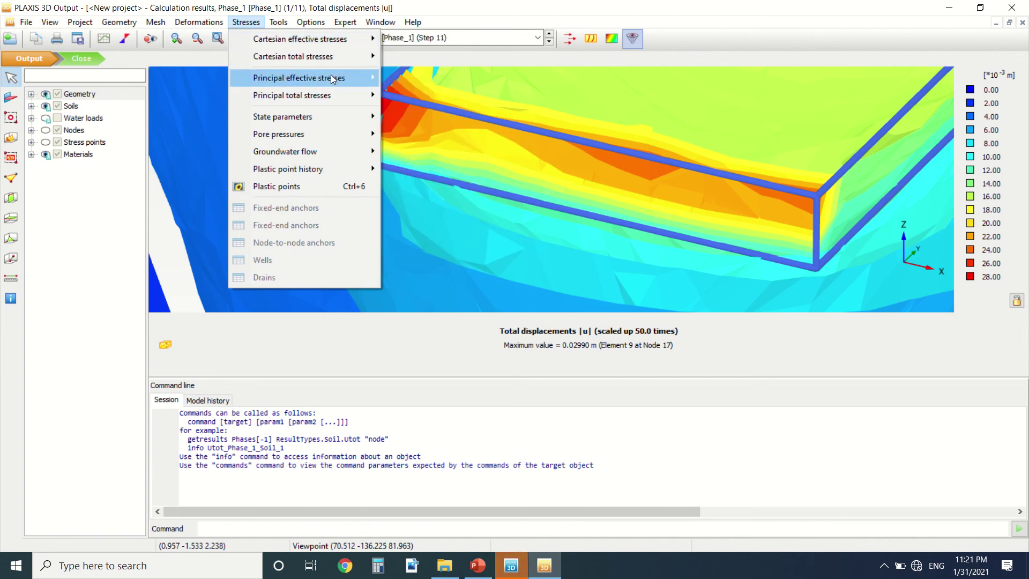
{"action": "left_click", "coordinate": [416, 79]}
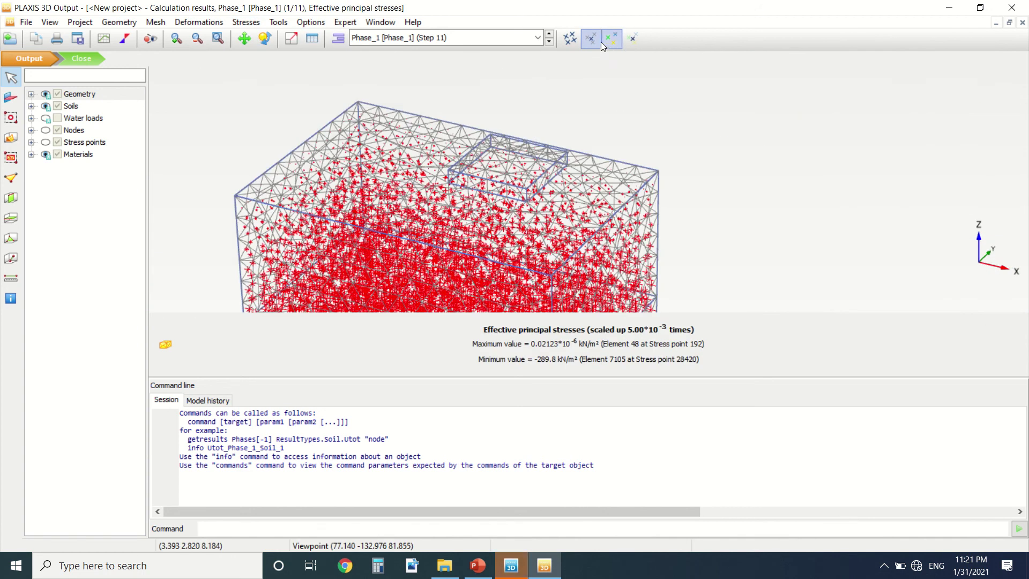
Step: Display the Cartesian total stress σxx, try contour lines and shadings, and examine it as iso surfaces through the soil layers
{"action": "left_click", "coordinate": [257, 23]}
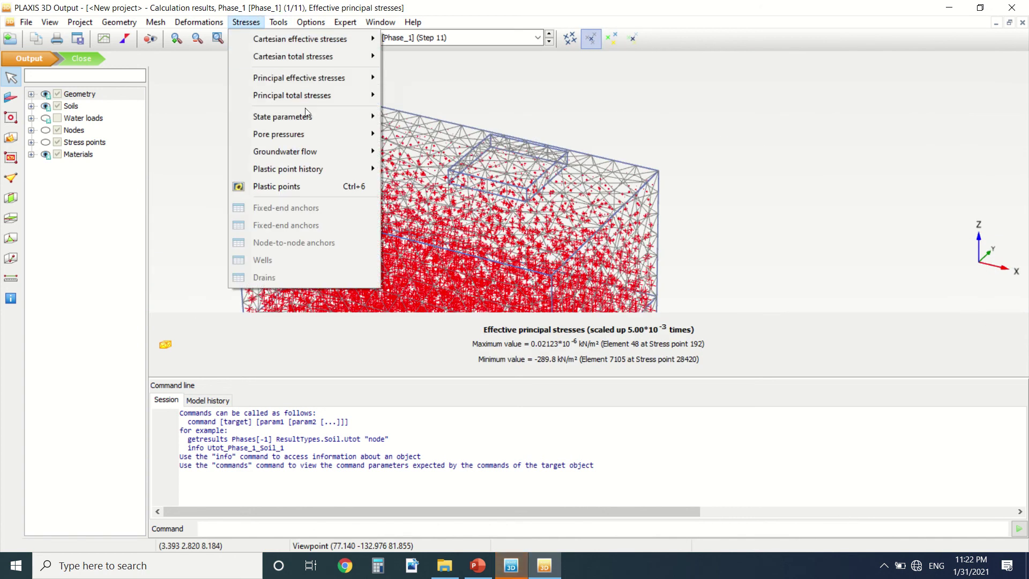
{"action": "mouse_move", "coordinate": [314, 64]}
{"action": "left_click", "coordinate": [403, 55]}
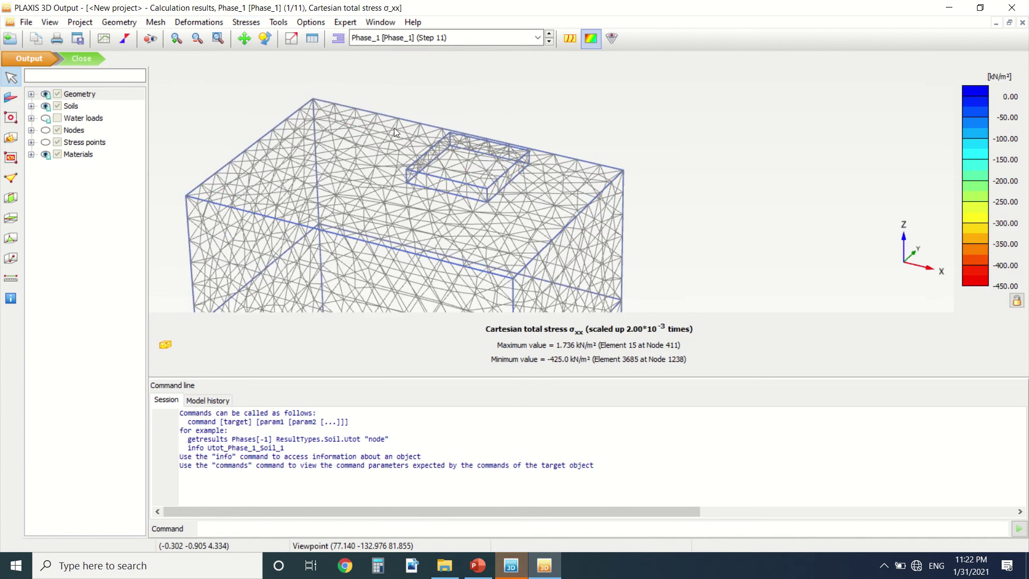
{"action": "left_click", "coordinate": [577, 37]}
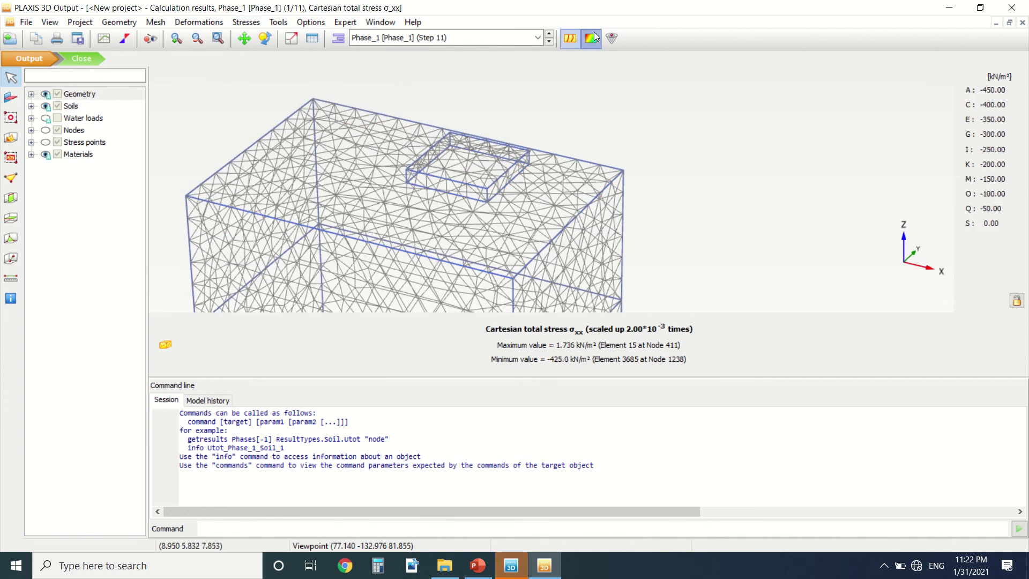
{"action": "left_click", "coordinate": [592, 38]}
{"action": "left_click", "coordinate": [612, 37]}
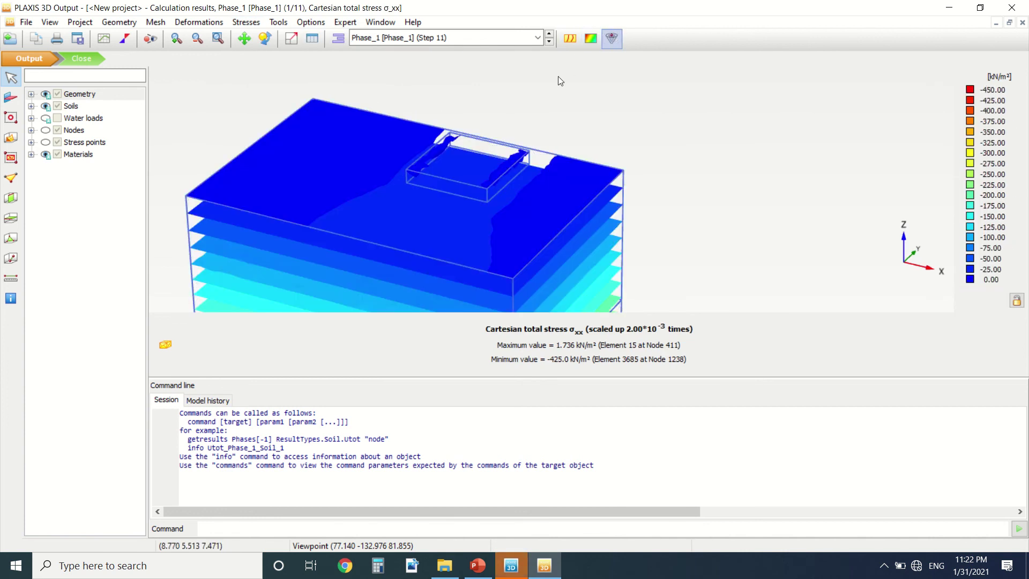
{"action": "right_click_drag", "start_coordinate": [558, 76], "coordinate": [435, 196]}
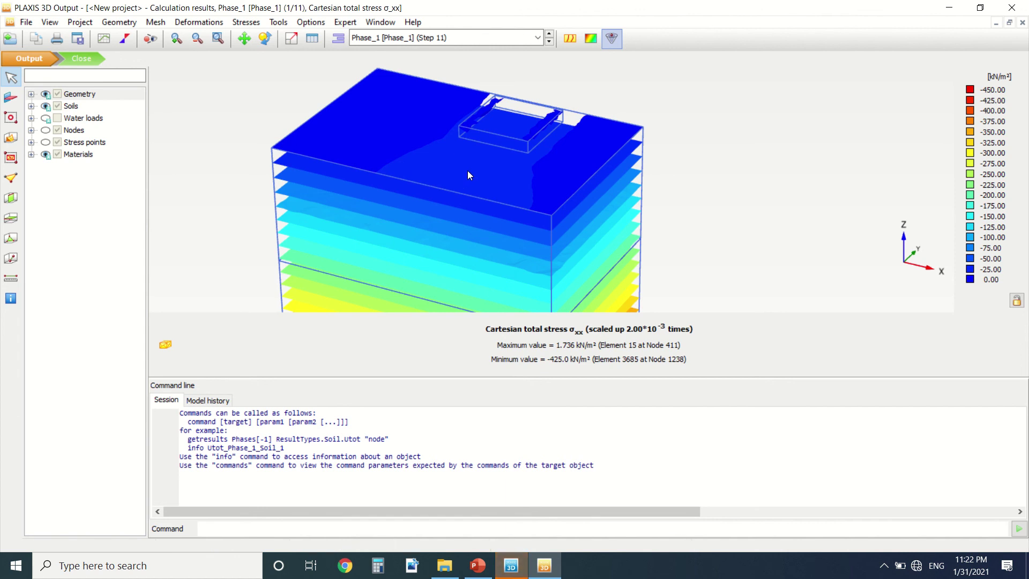
{"action": "mouse_move", "coordinate": [496, 562]}
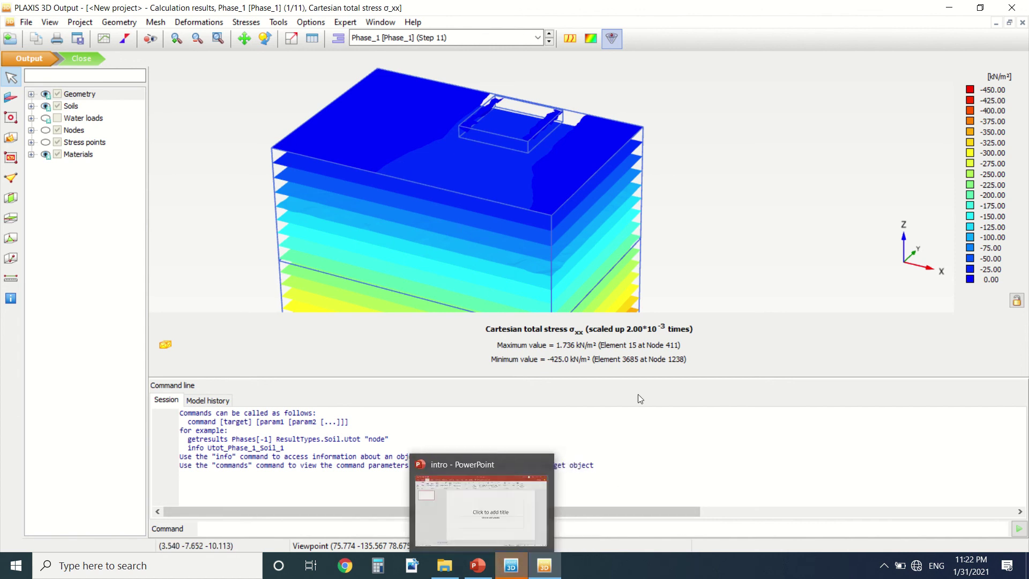